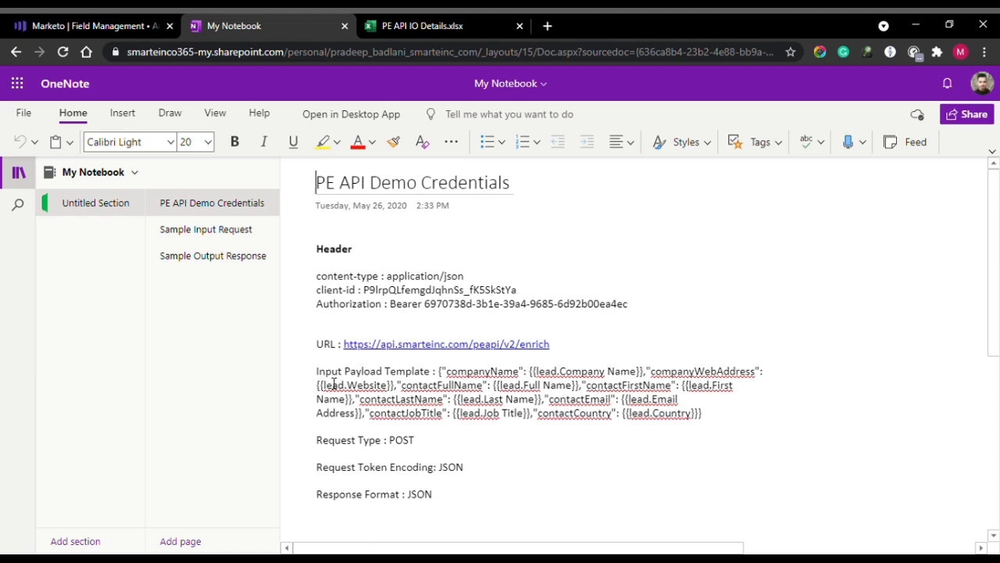
Select the Input Payload template text through contactCountry, then deselect it.
left_click_drag(324, 371, 617, 414)
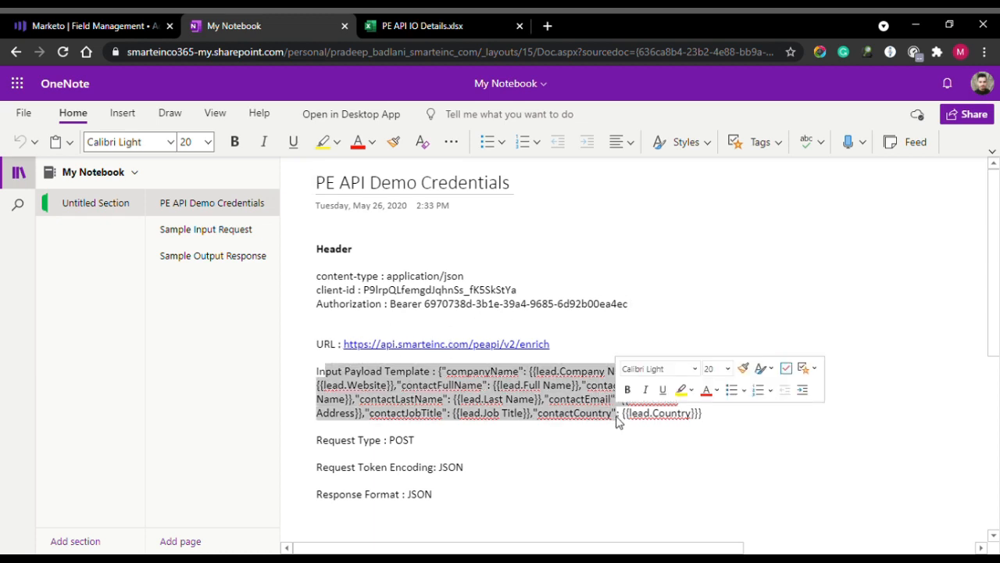
left_click(713, 422)
left_click_drag(713, 422, 455, 401)
left_click(357, 455)
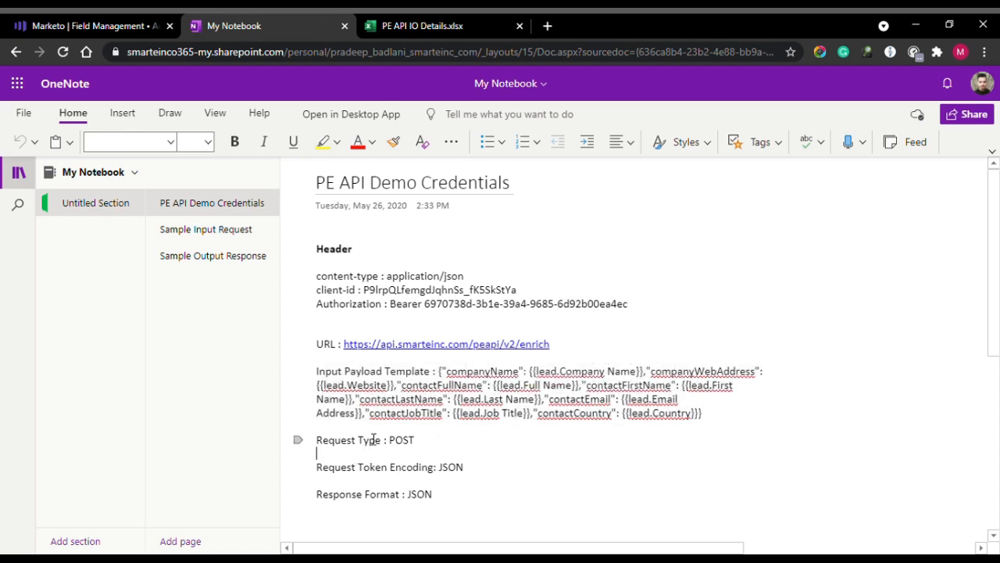
left_click(349, 467)
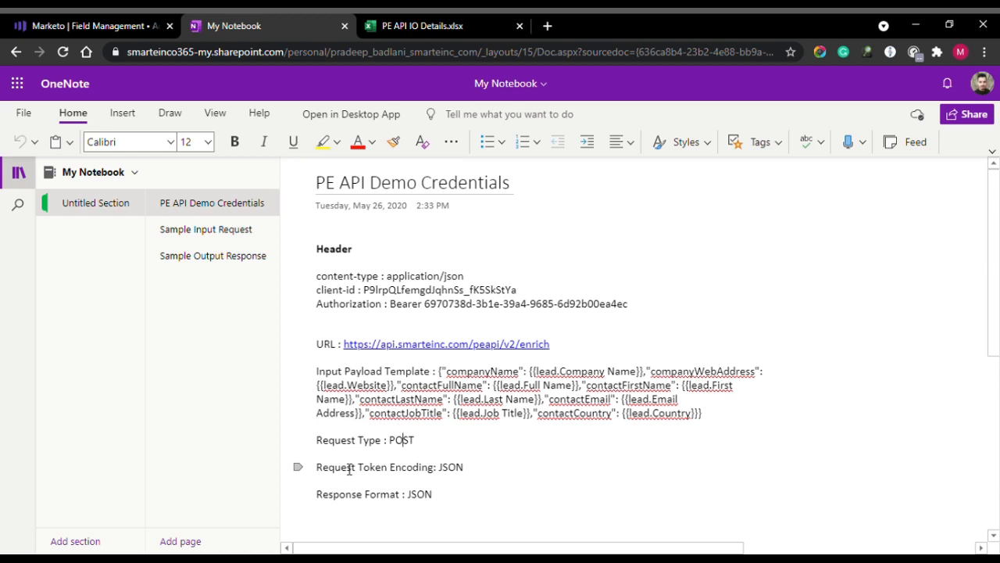
Underline JSON in the Response Format line and go to the Sample Input Request page.
double_click(422, 500)
left_click(463, 471)
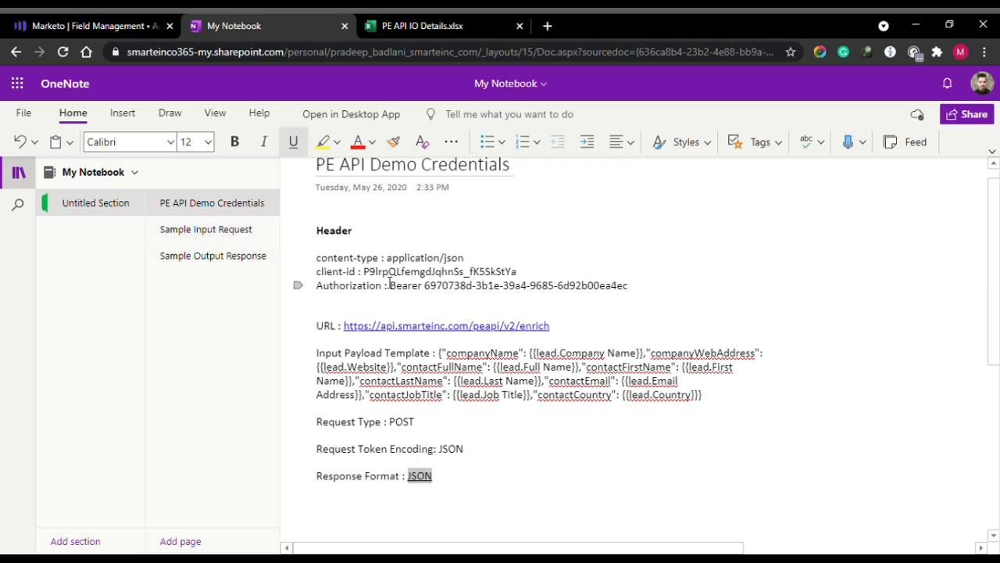
left_click(230, 234)
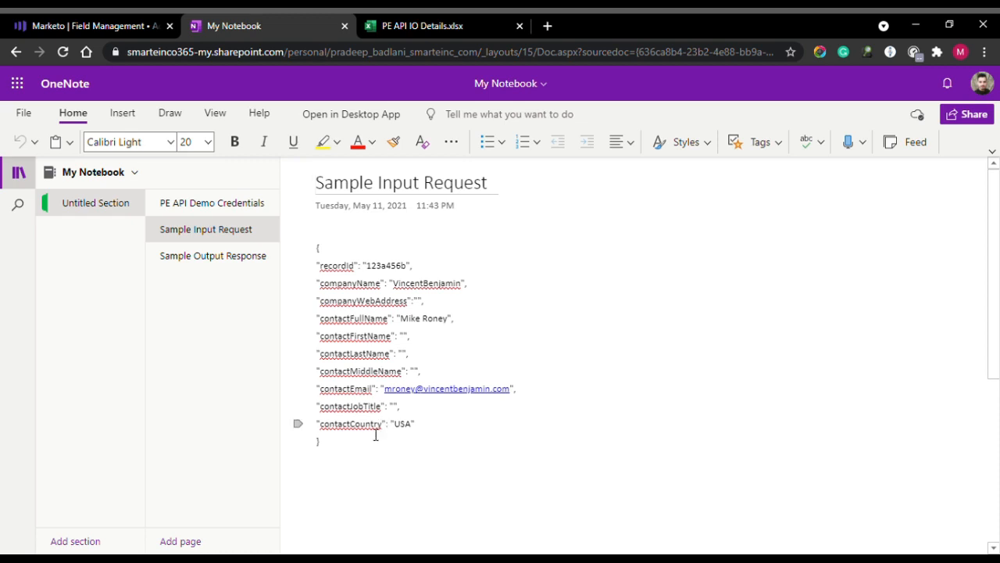
Scroll through the Sample Output Response JSON, then switch to the PE API IO Details workbook.
left_click(223, 257)
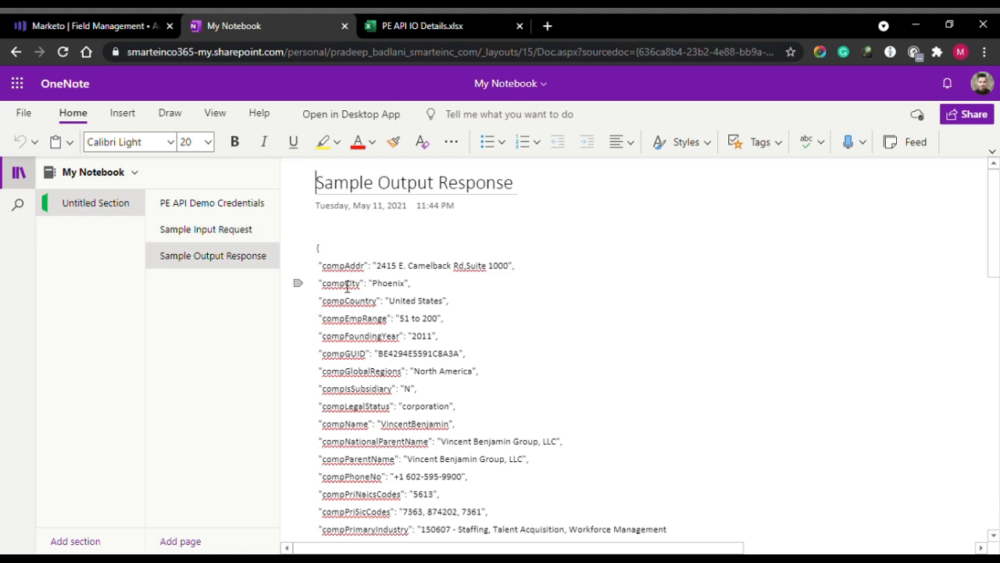
scroll(360, 311, "down", 2)
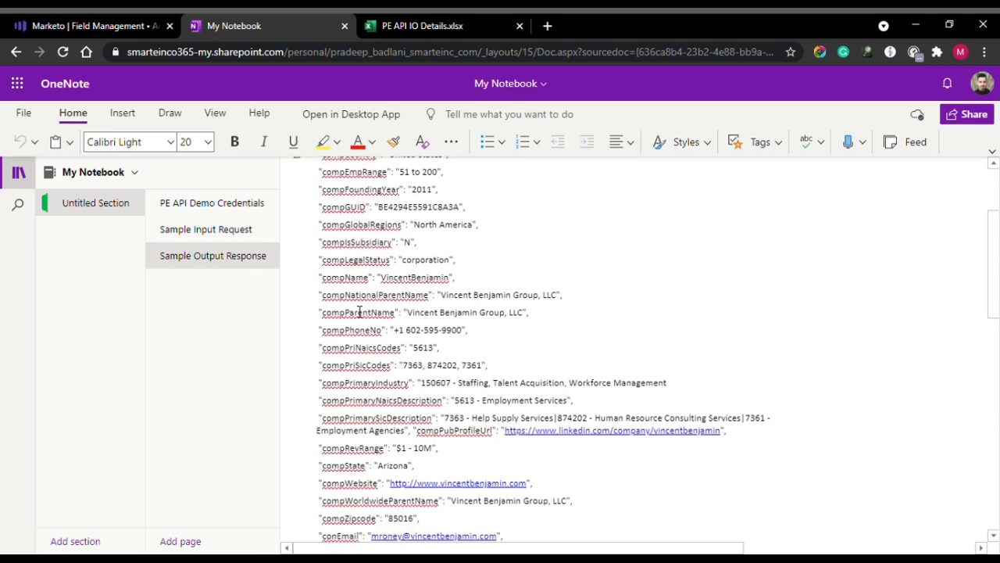
scroll(393, 444, "down", 3)
scroll(393, 443, "down", 2)
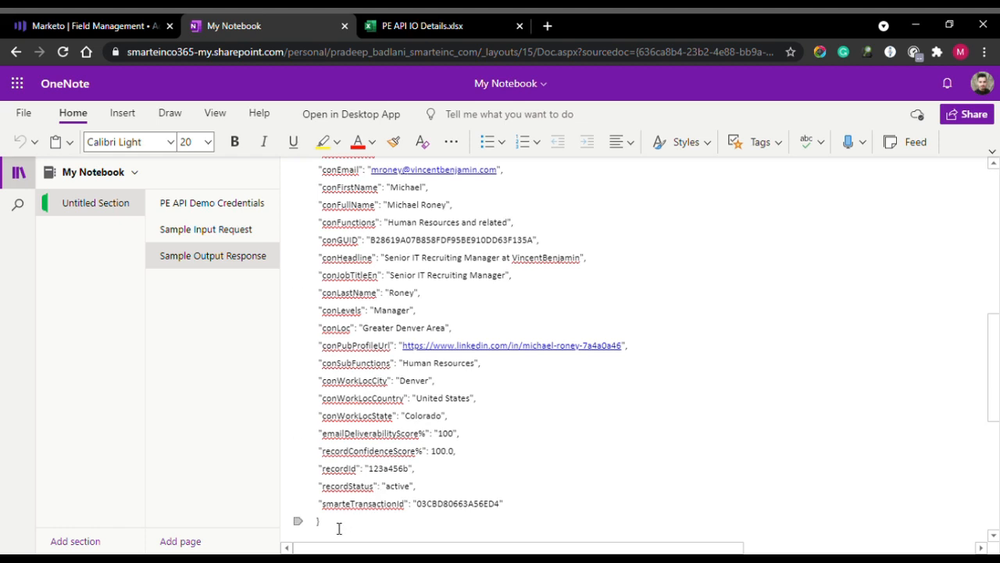
scroll(338, 528, "up", 4)
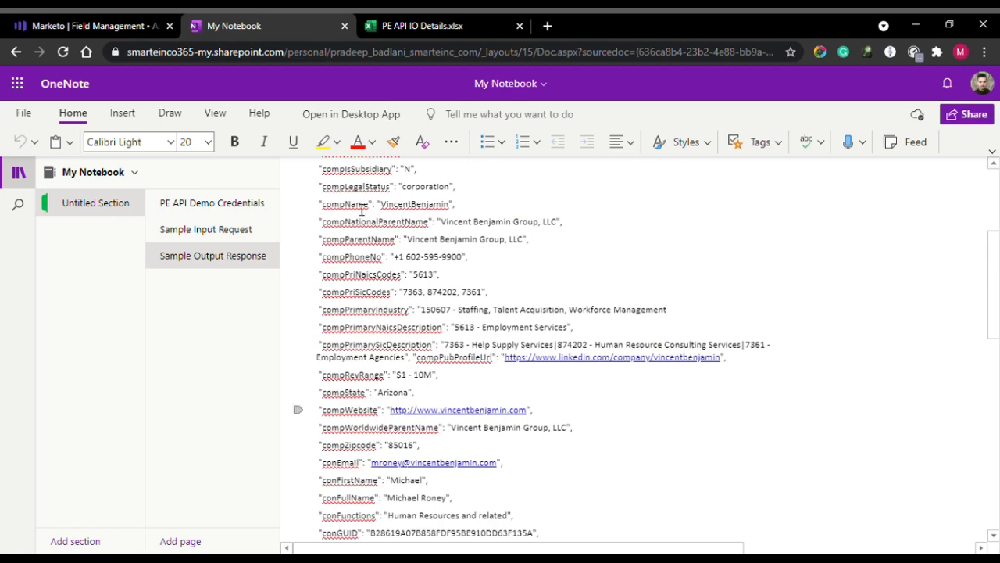
left_click(409, 26)
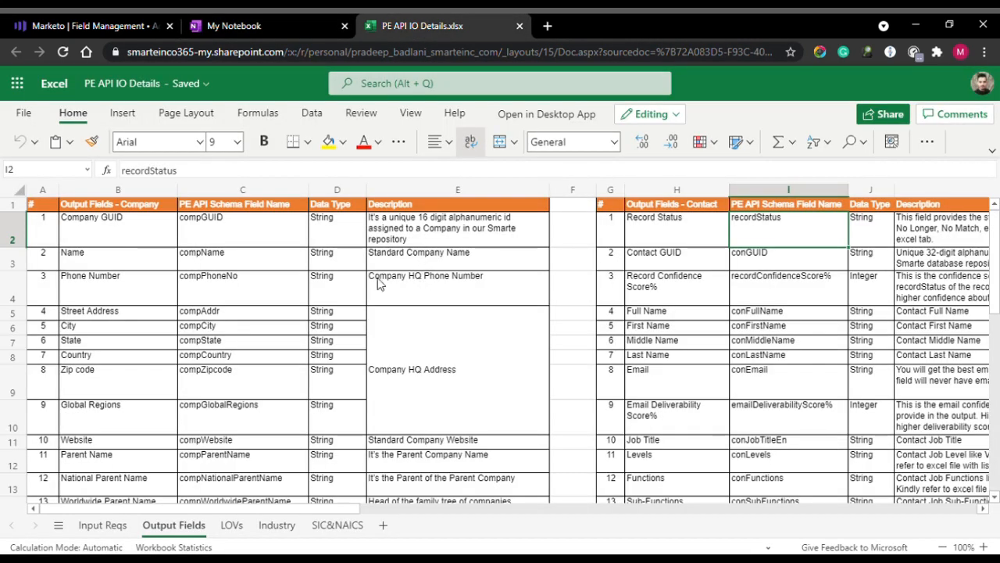
left_click(114, 266)
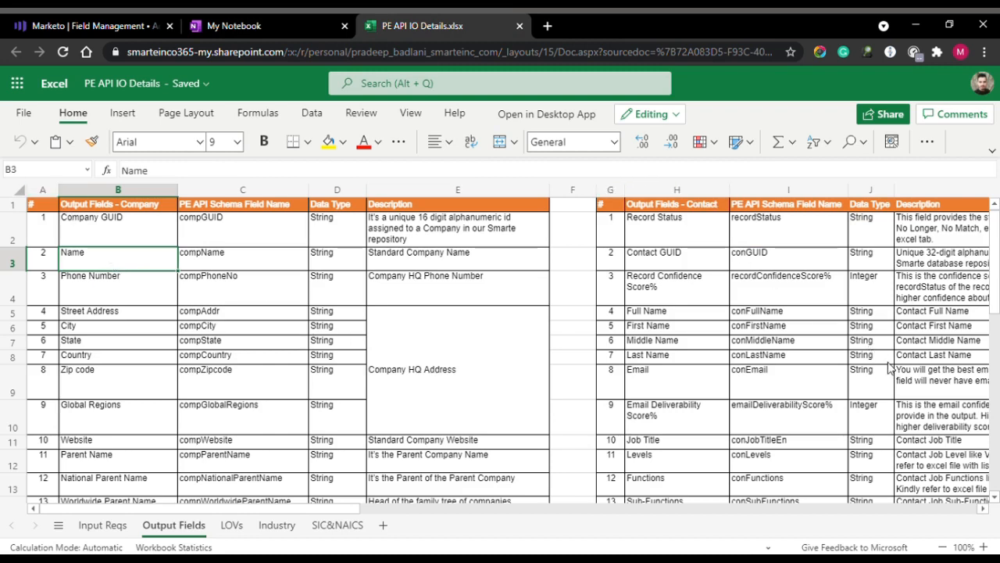
left_click(125, 238)
left_click(237, 231)
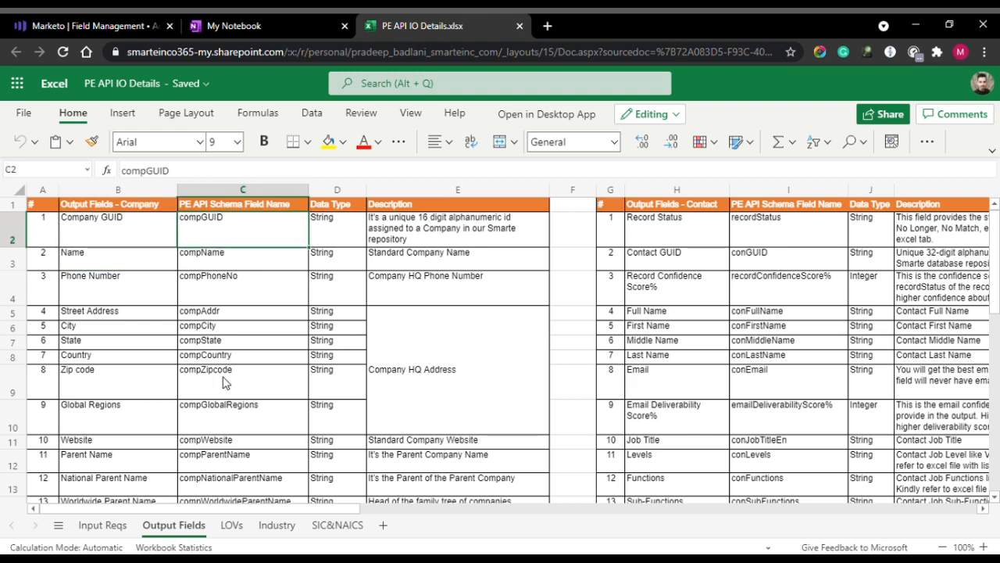
left_click(241, 346)
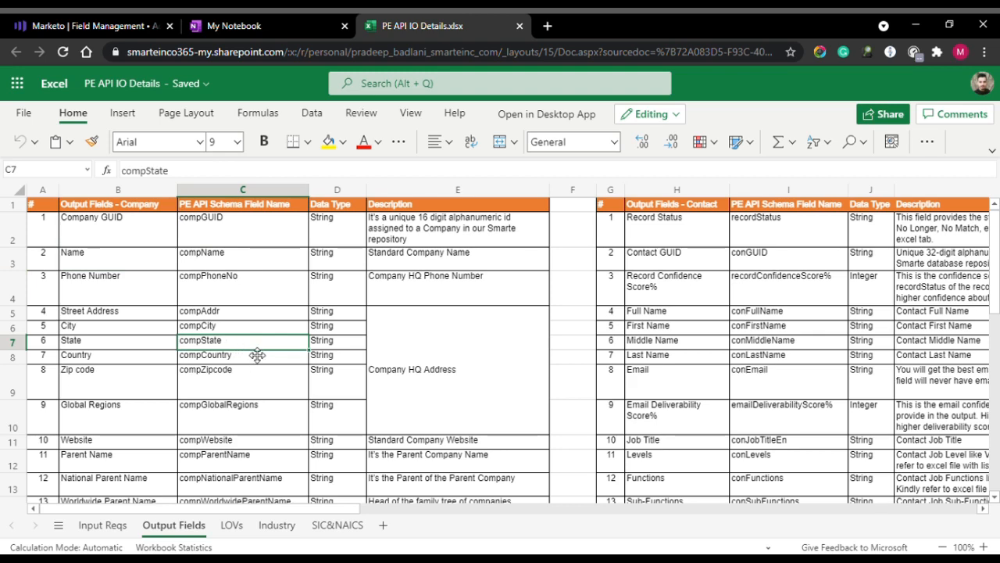
scroll(336, 340, "down", 2)
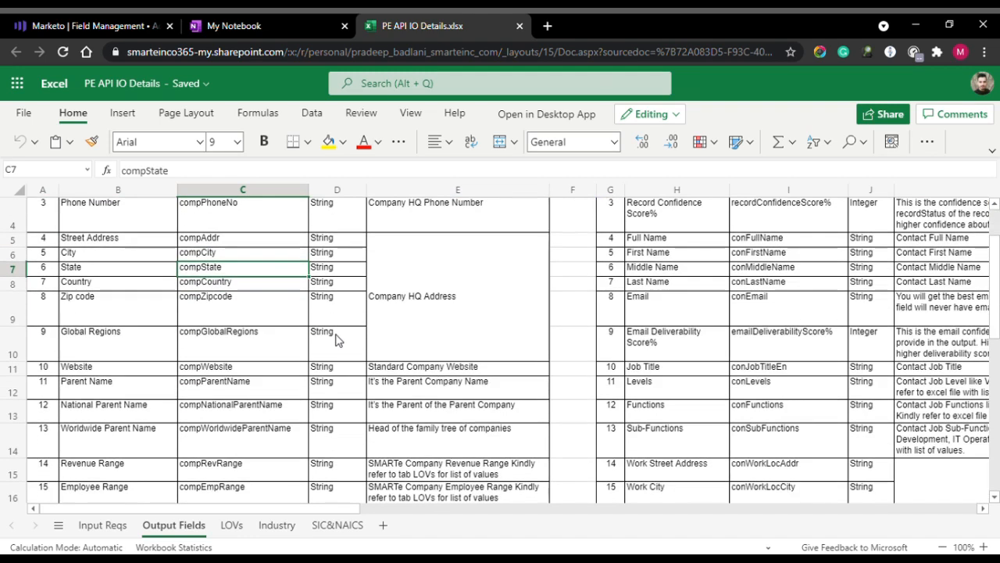
scroll(336, 340, "up", 2)
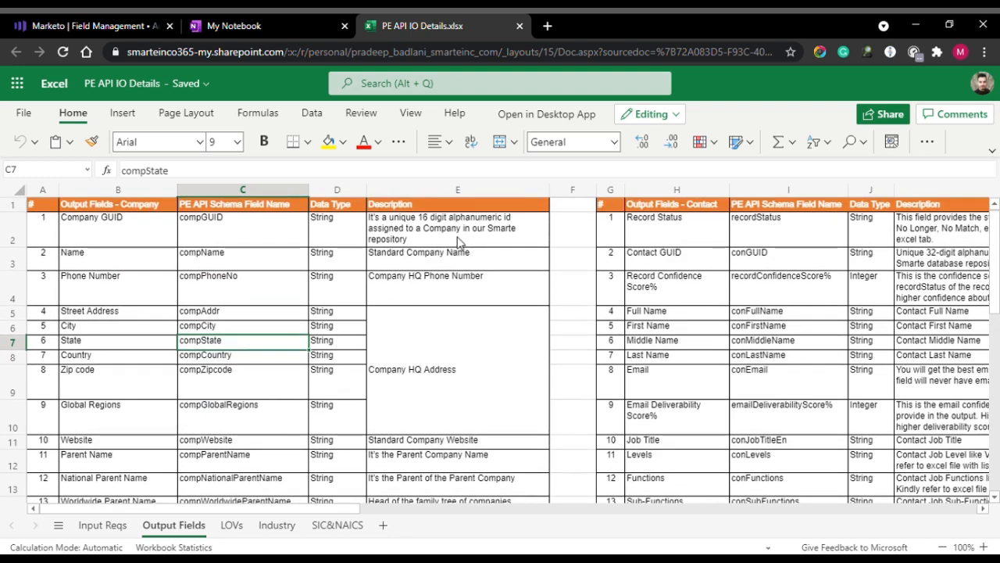
left_click(150, 329)
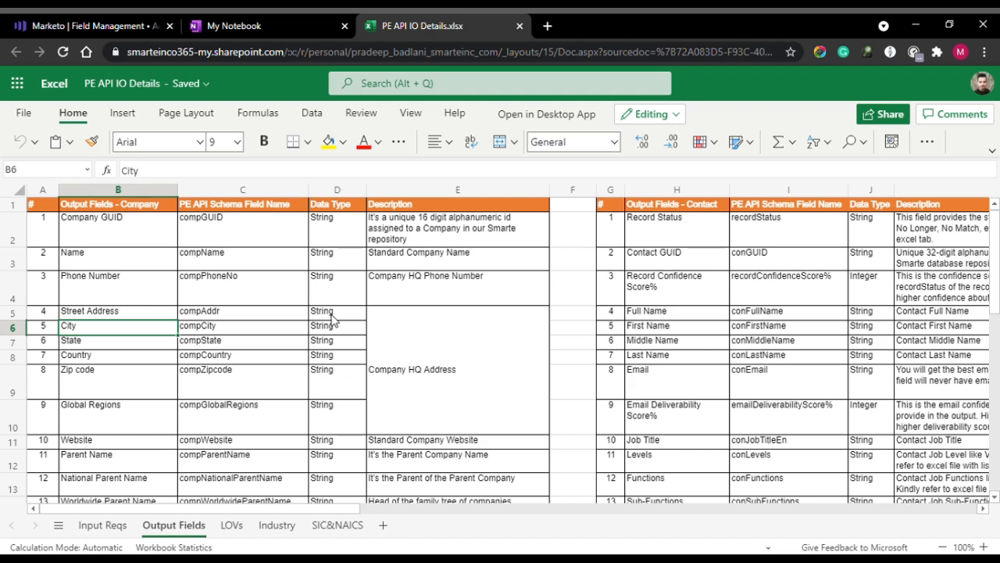
left_click(687, 258)
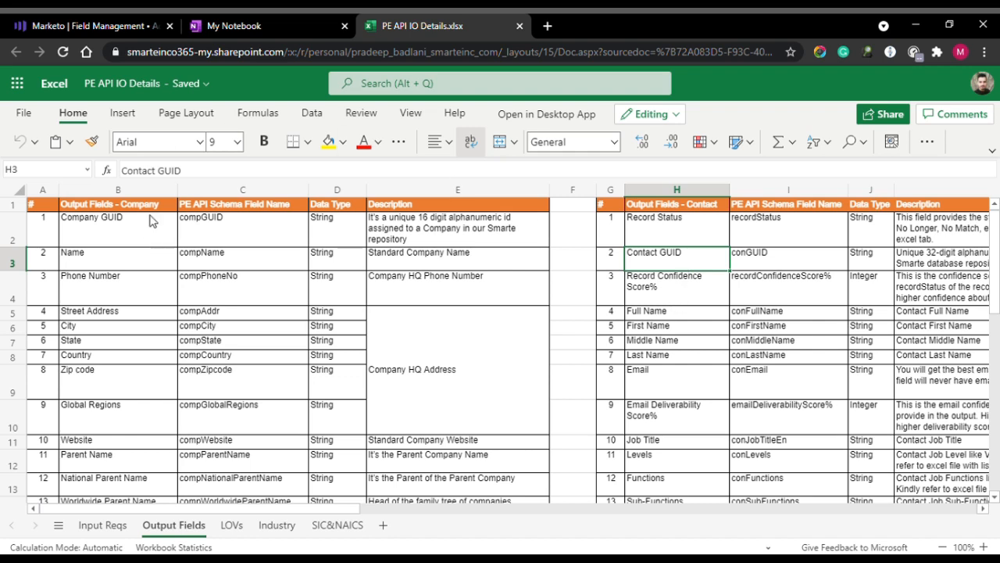
Go to Marketo Admin > Webhooks and start a new webhook.
left_click(93, 18)
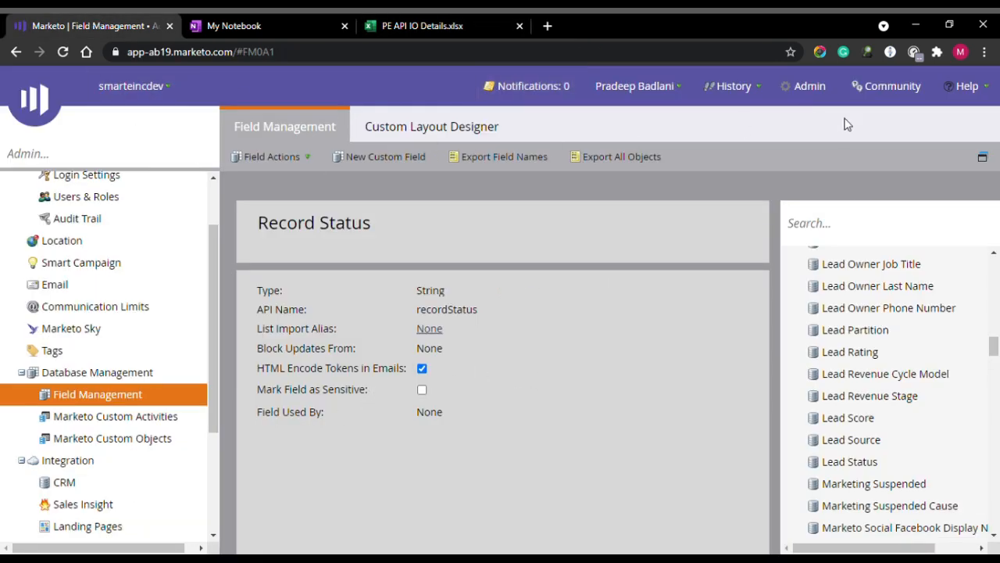
left_click(820, 87)
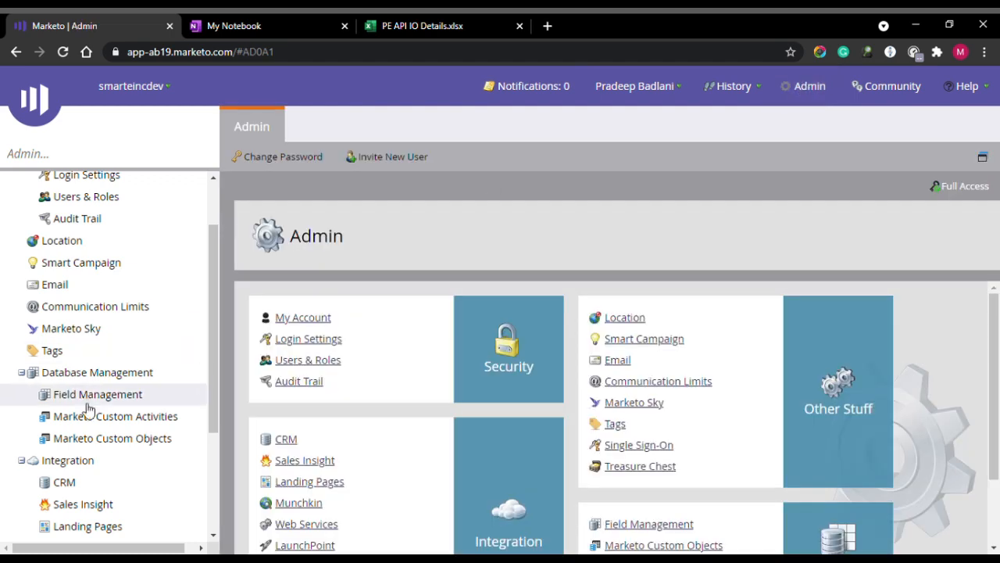
scroll(88, 409, "down", 3)
scroll(117, 344, "down", 1)
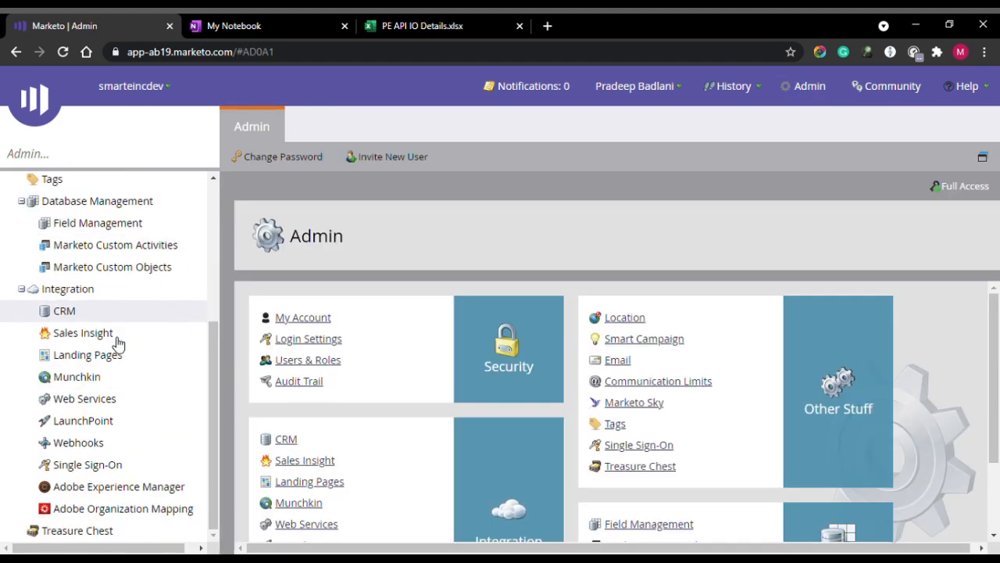
left_click(122, 451)
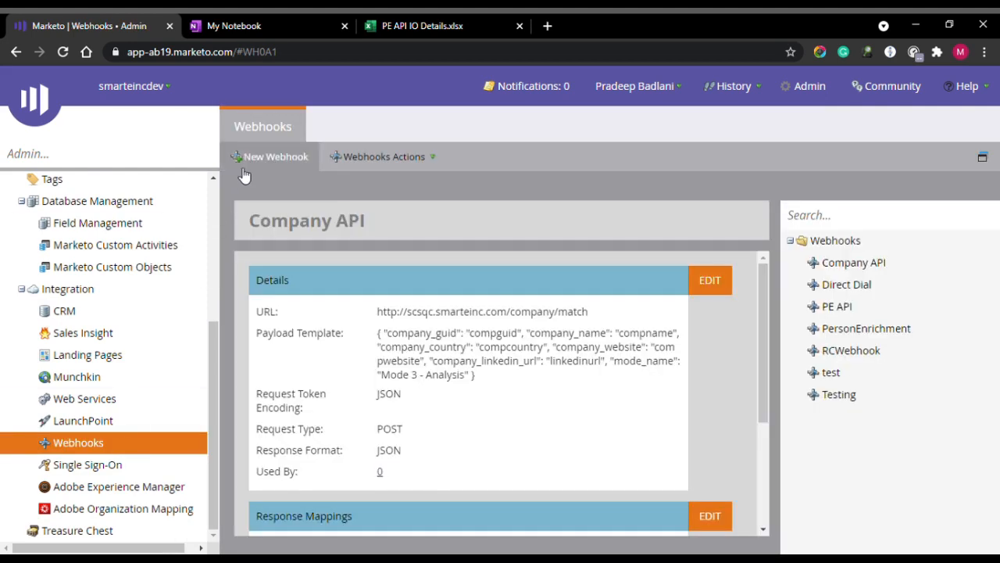
left_click(270, 160)
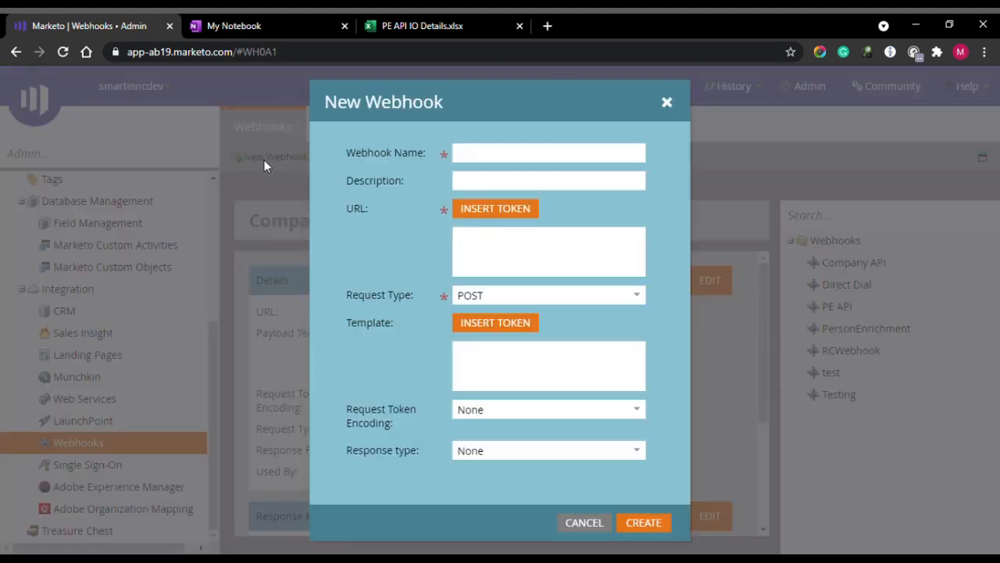
Name the new webhook PE-API with description 'Person Enrichment API'.
left_click(514, 161)
type("PE")
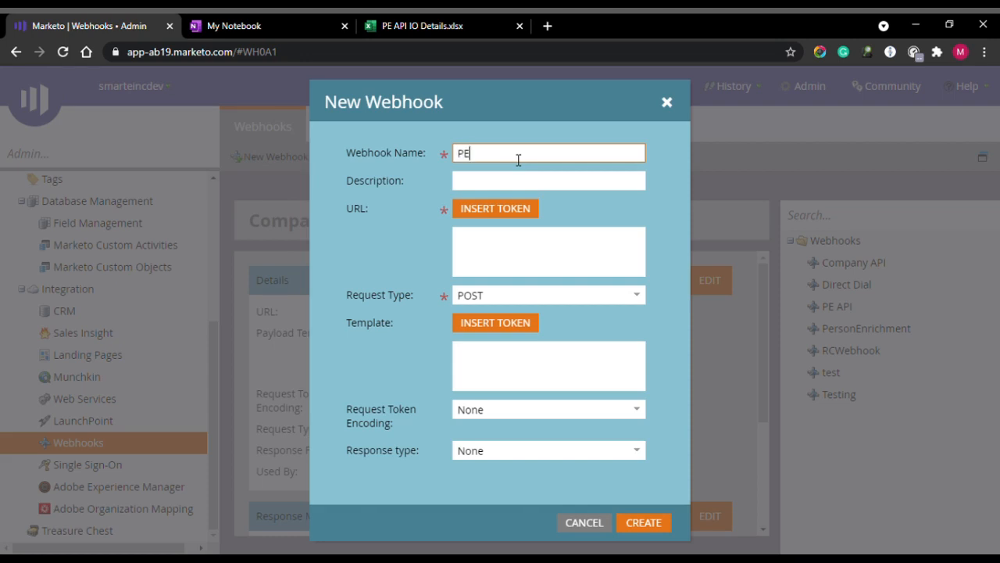
type("-API")
key("Tab")
type("Pers")
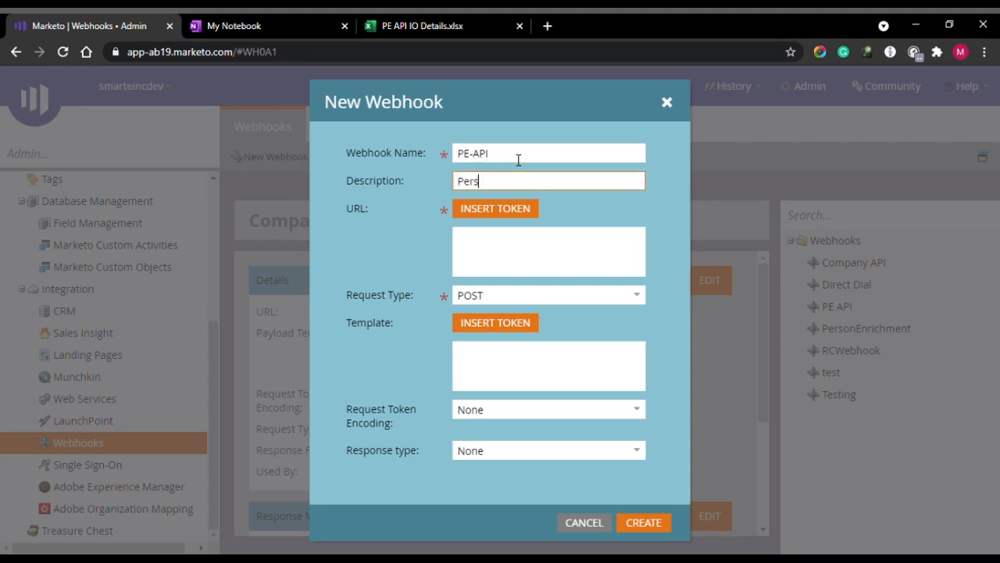
type("on Enrichment API")
key("Tab")
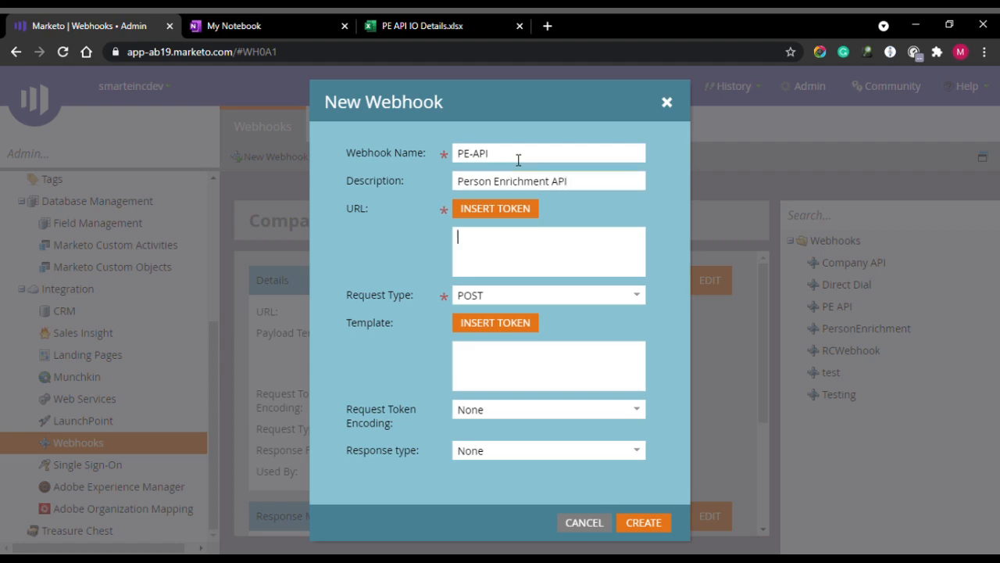
left_click(235, 26)
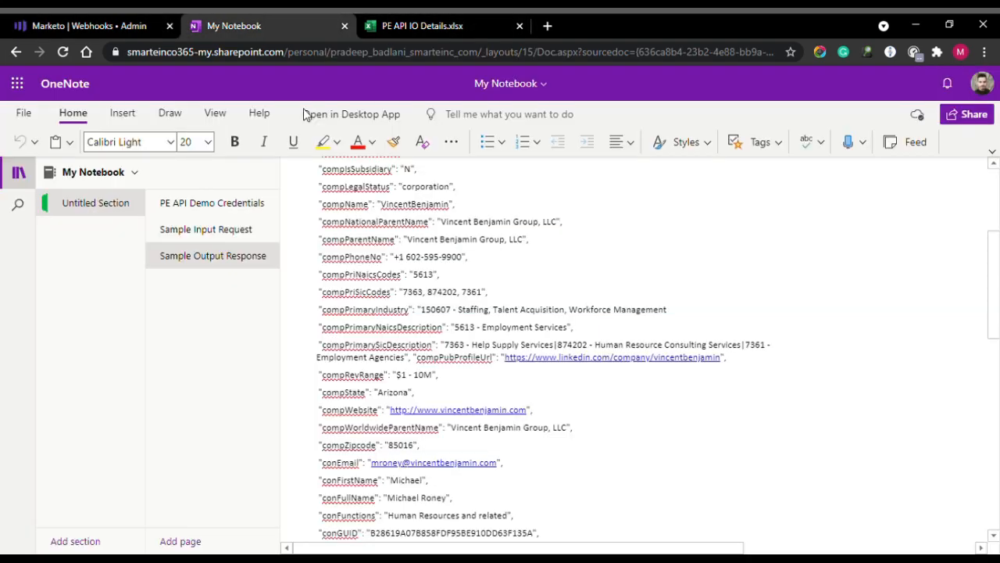
left_click(242, 202)
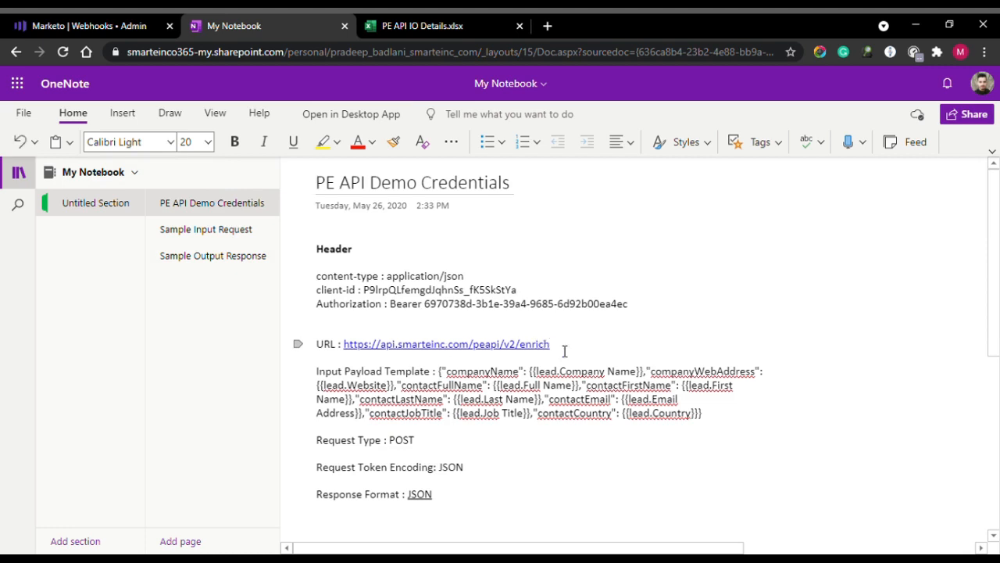
left_click_drag(551, 345, 348, 346)
key("ctrl+c")
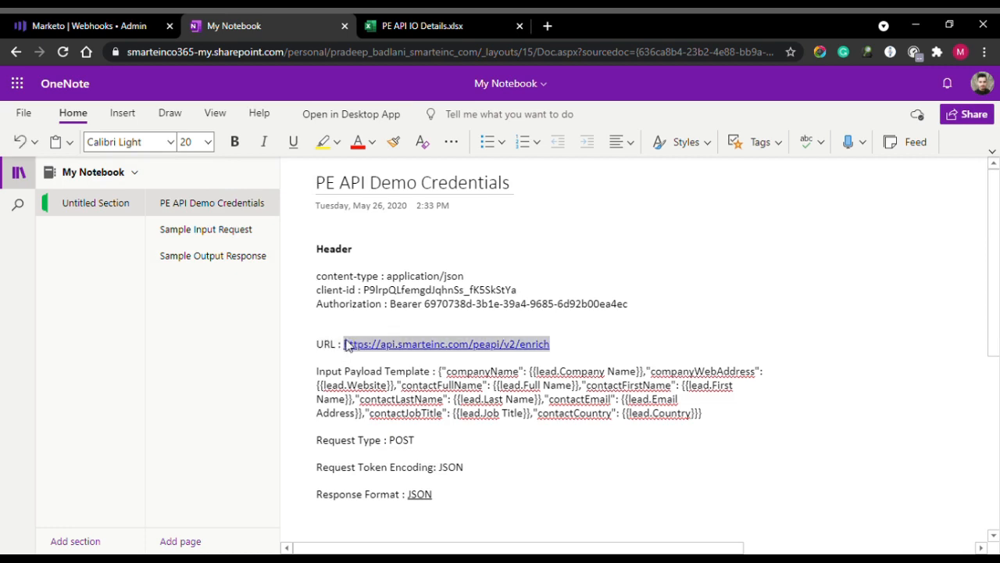
left_click(132, 22)
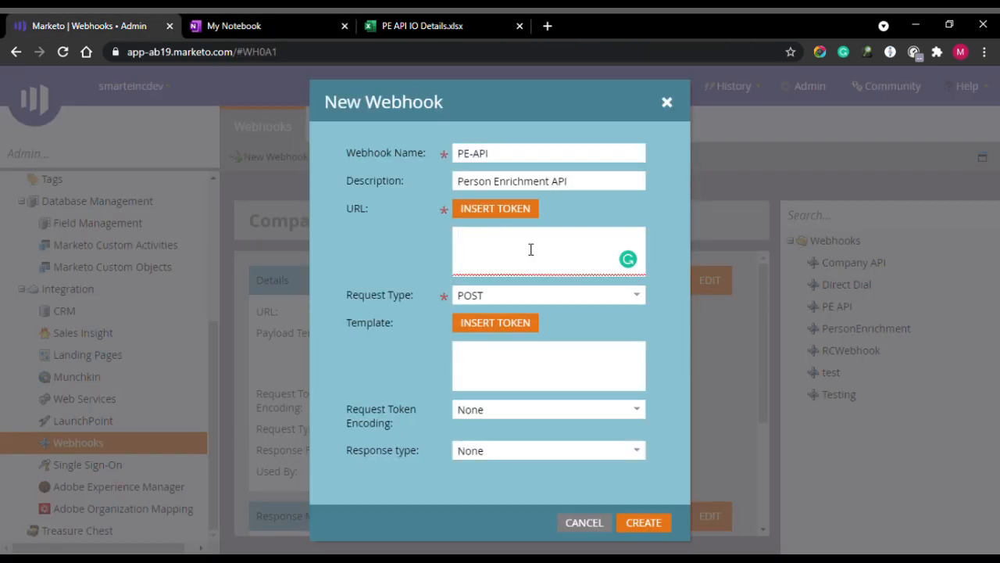
key("ctrl+v")
Copy the whole JSON Input Payload Template from the credentials page.
left_click(218, 26)
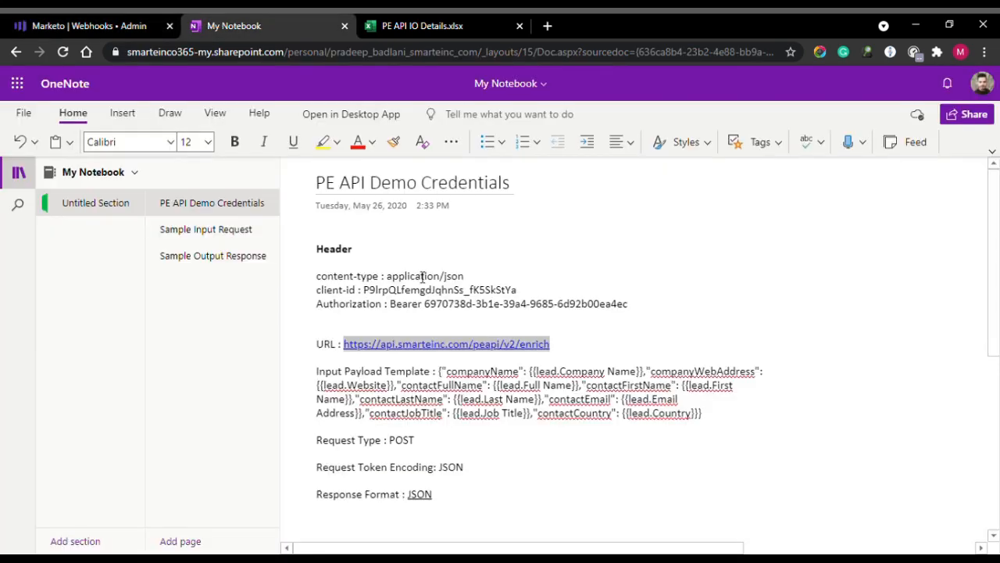
left_click_drag(440, 371, 710, 423)
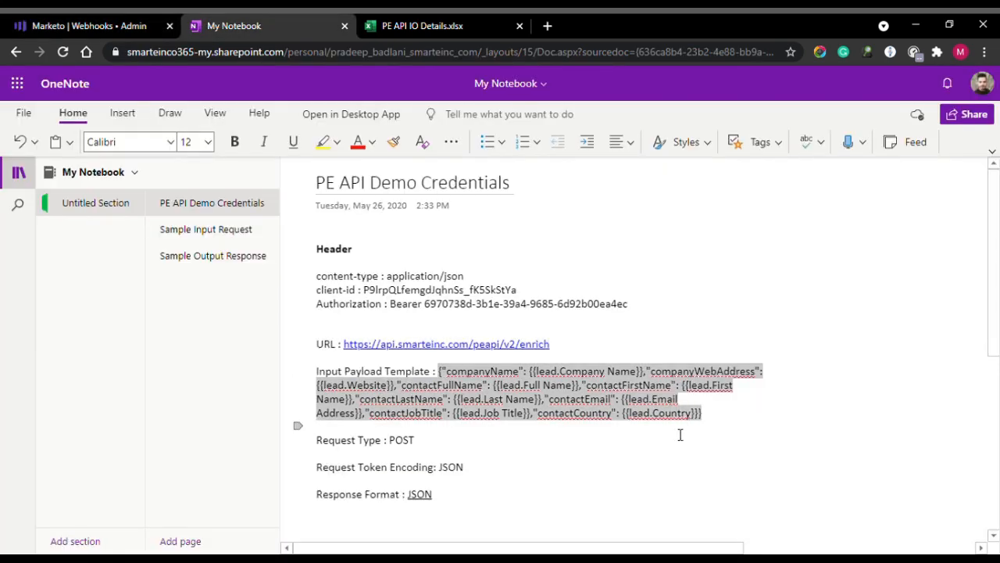
left_click(82, 26)
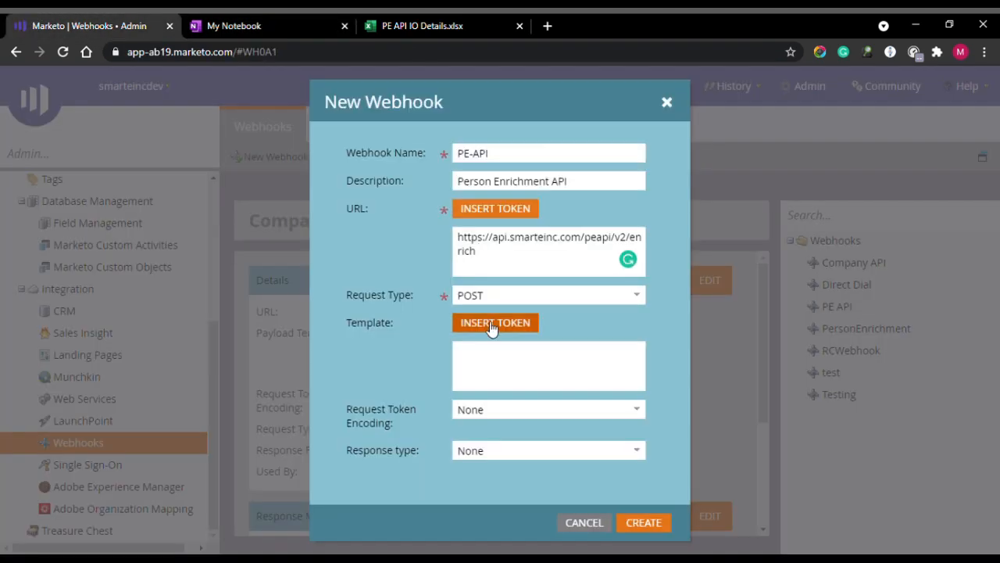
Paste the payload into Template, set token encoding and response type to JSON, and create it.
left_click(571, 374)
key("ctrl+v")
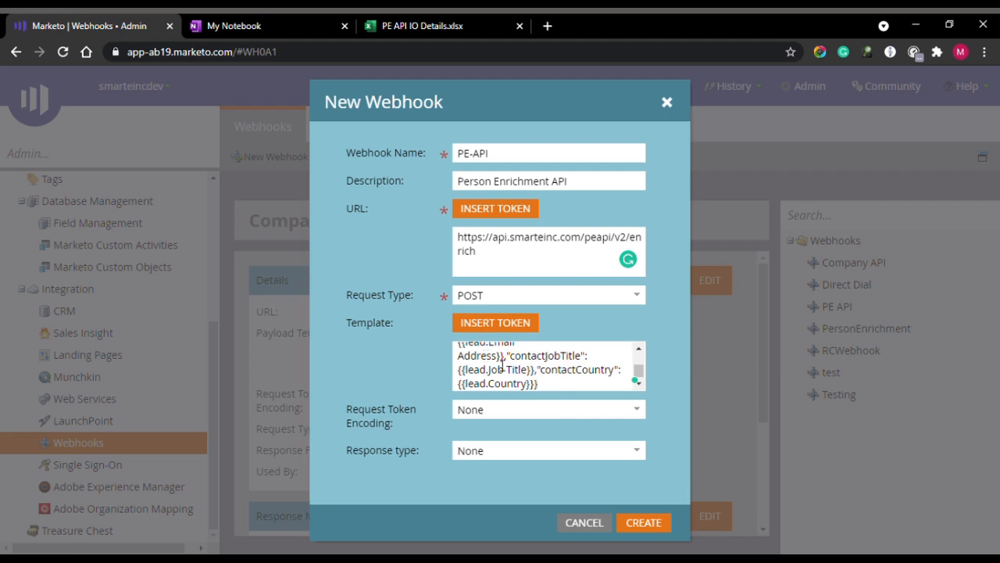
left_click(609, 413)
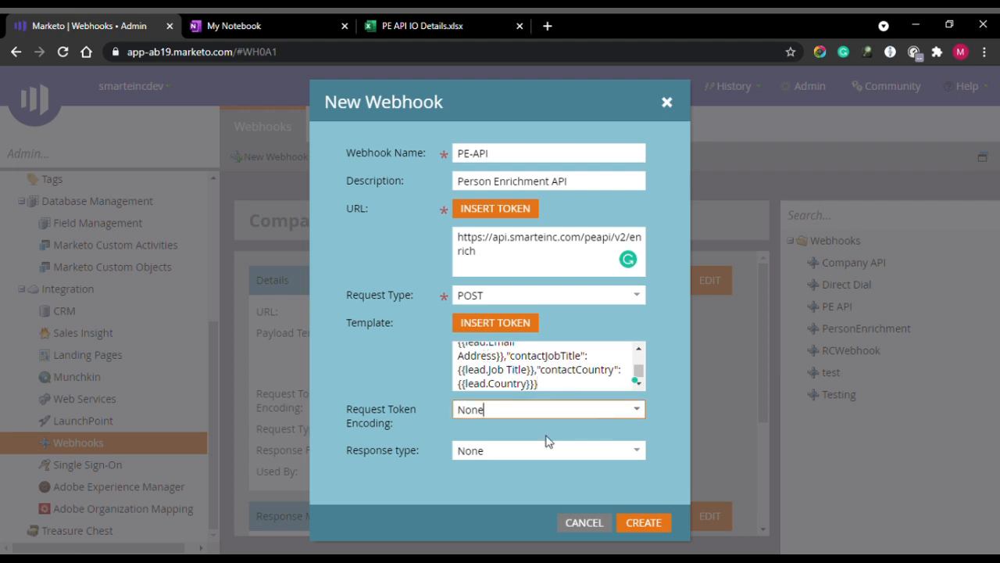
left_click(646, 416)
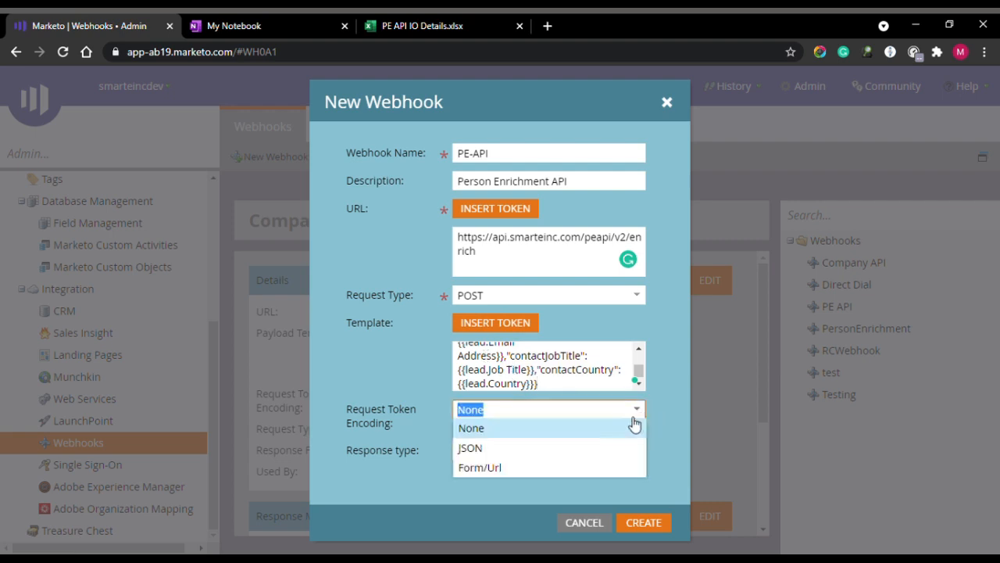
left_click(527, 454)
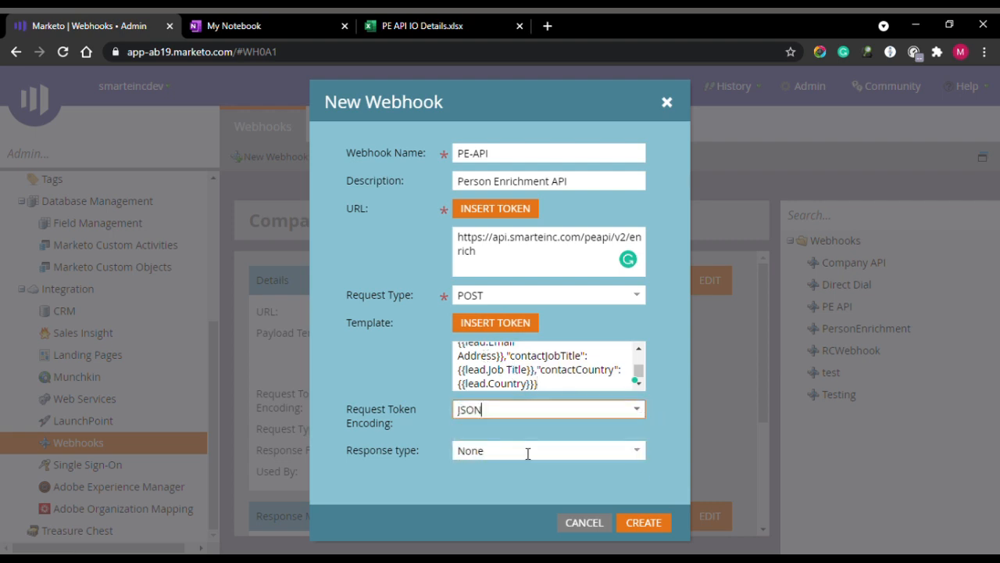
left_click(635, 453)
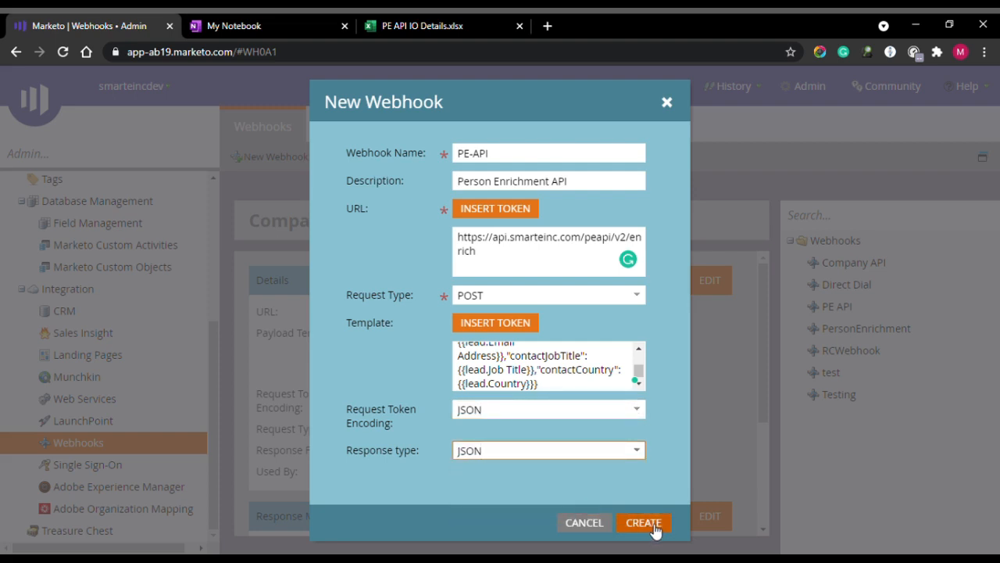
left_click(643, 523)
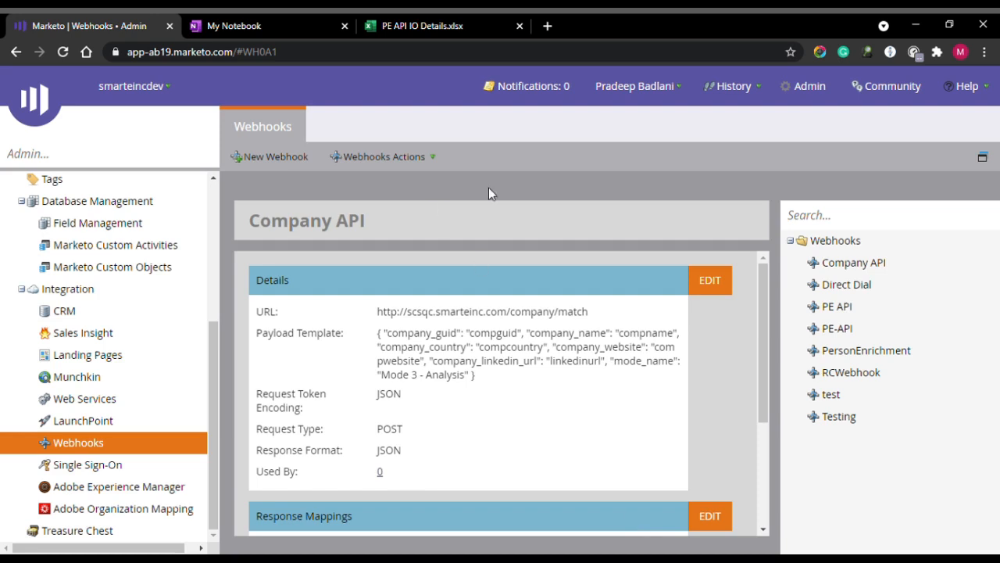
Open PE-API's custom headers and add a content-type header with value application/json.
left_click(858, 331)
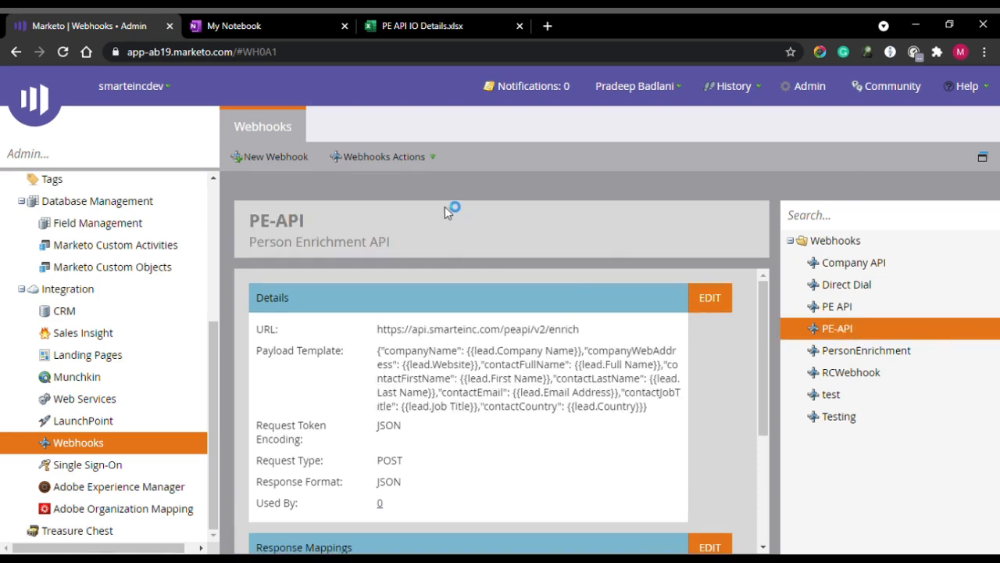
left_click(432, 164)
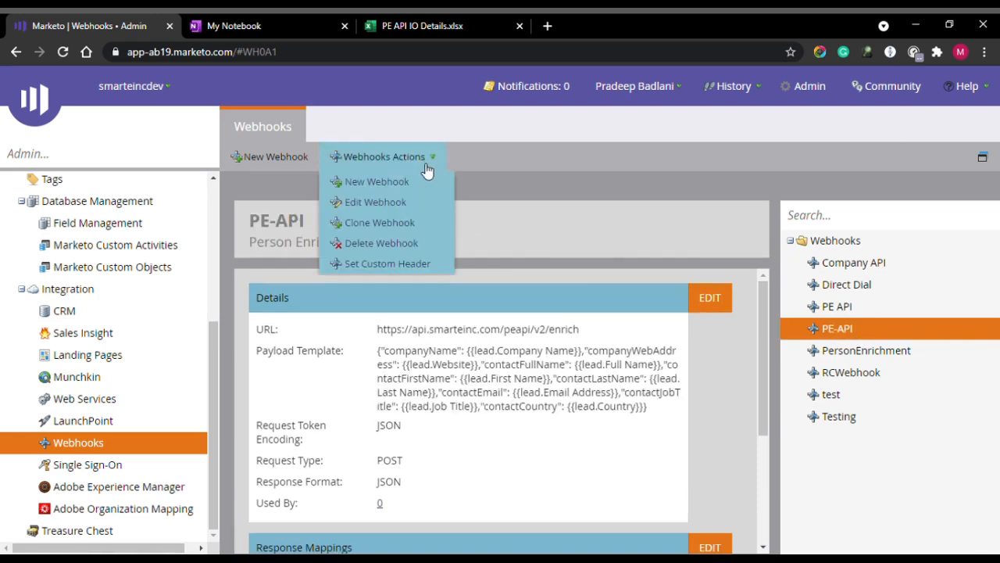
left_click(414, 265)
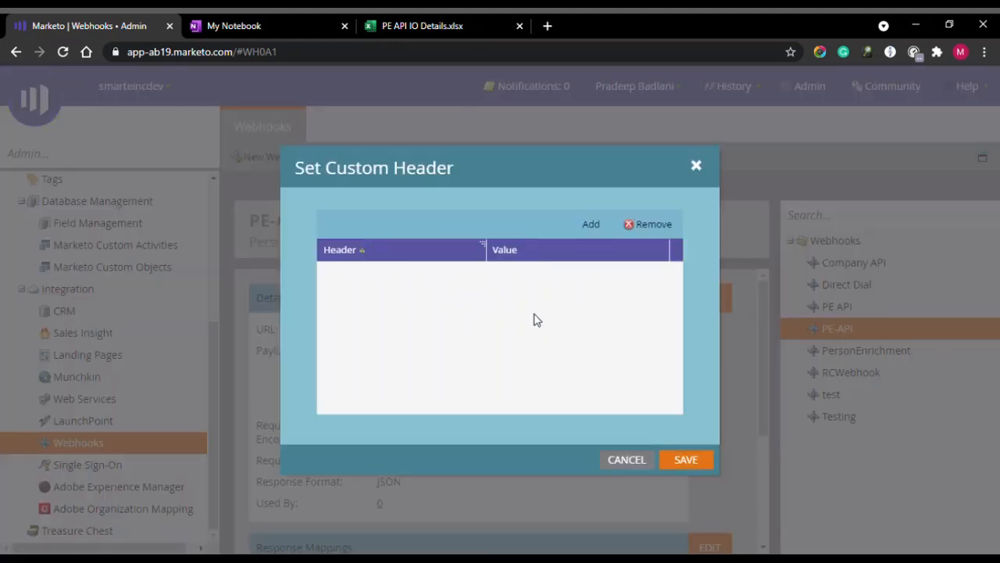
left_click(238, 19)
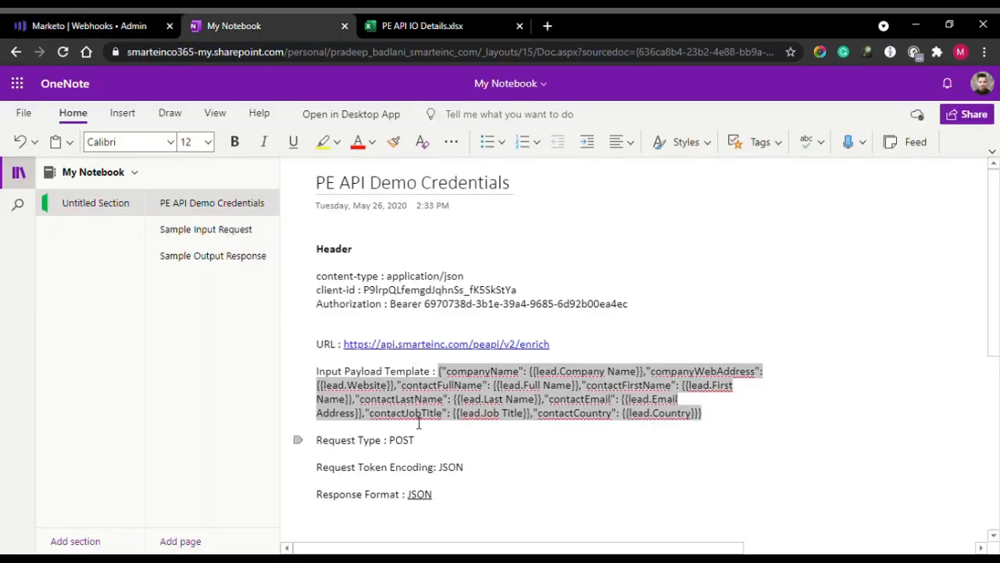
left_click(391, 289)
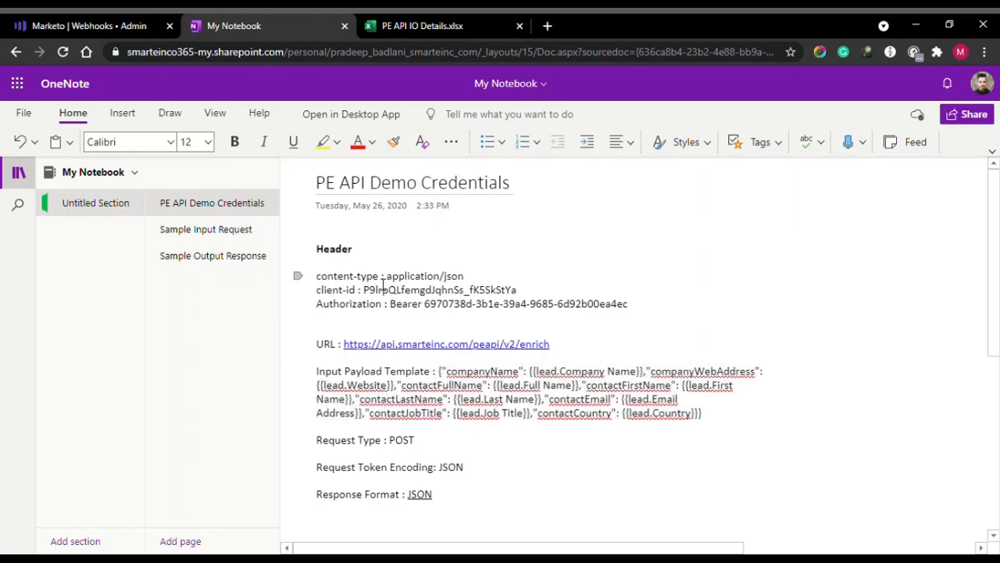
left_click_drag(383, 280, 315, 275)
key("ctrl+c")
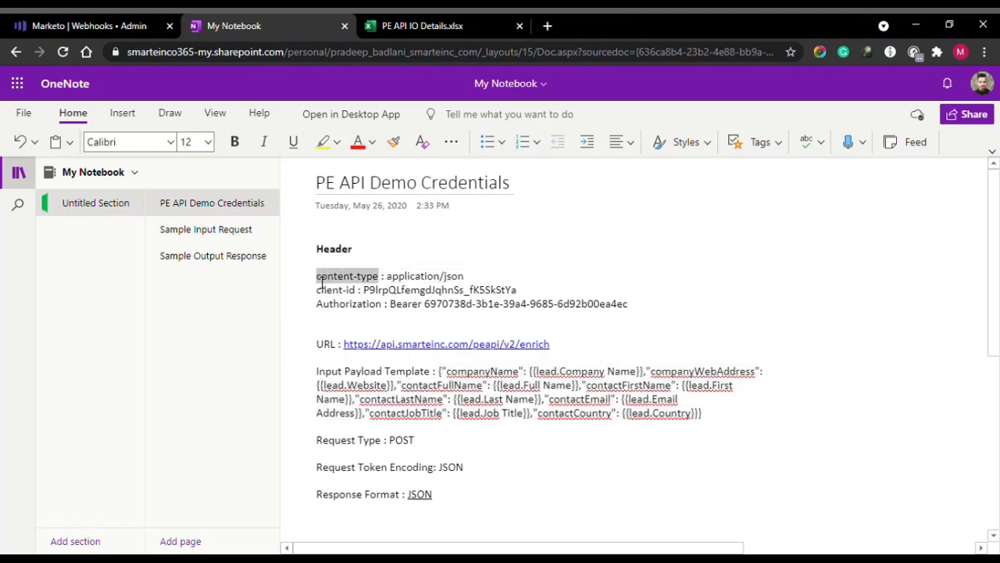
left_click(106, 20)
left_click(585, 224)
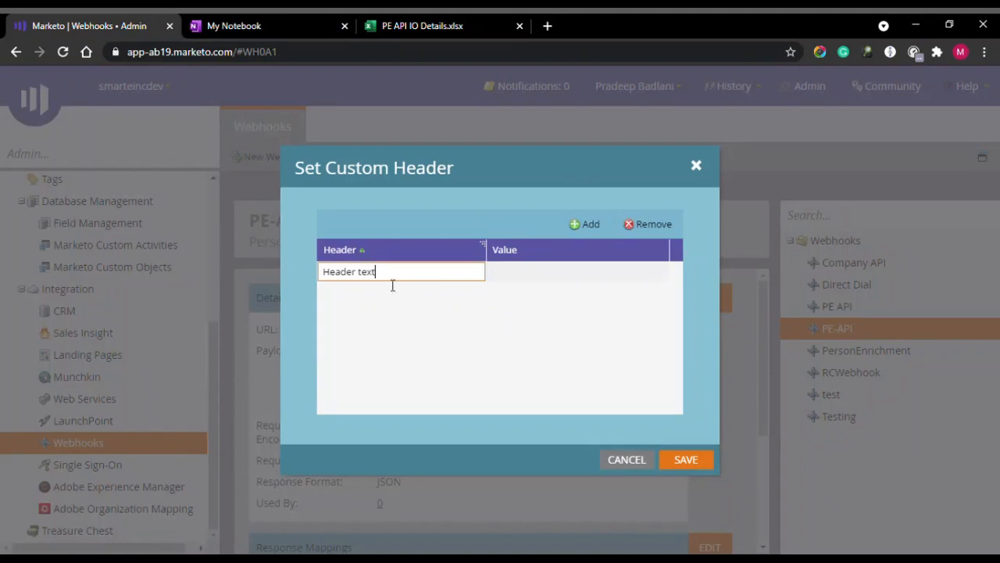
key("ctrl+a")
key("ctrl+v")
left_click(227, 26)
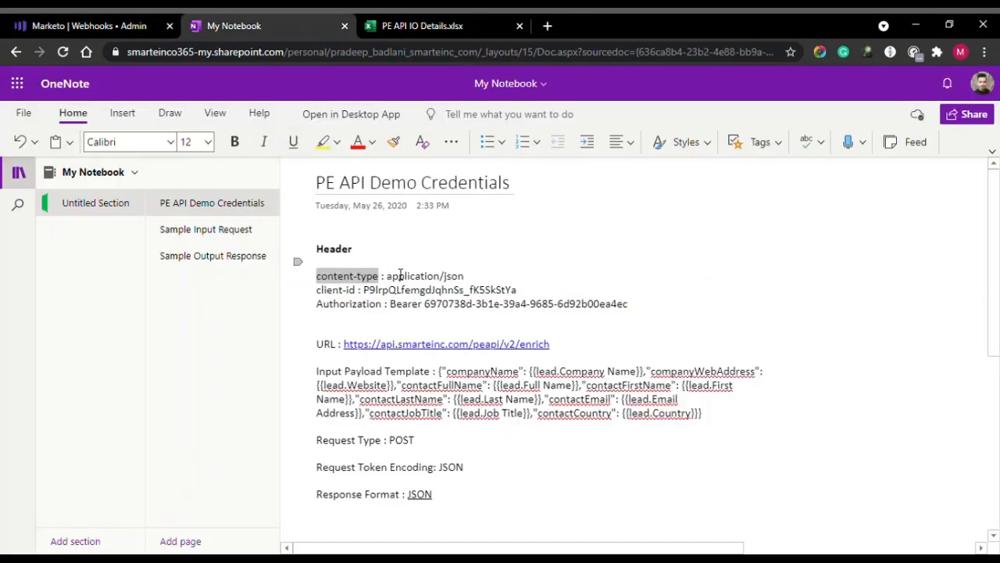
left_click_drag(387, 276, 464, 283)
key("ctrl+c")
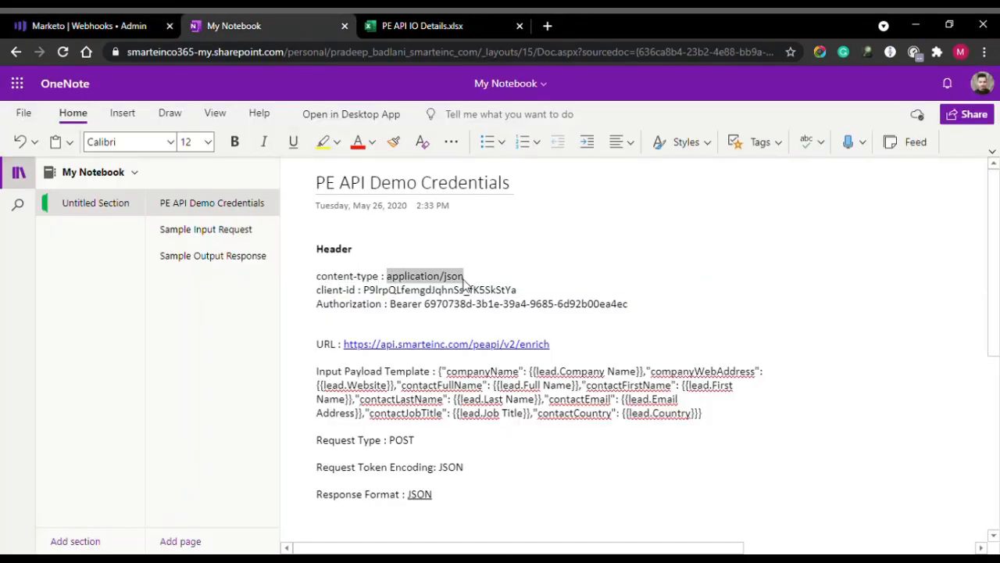
left_click(102, 26)
double_click(539, 280)
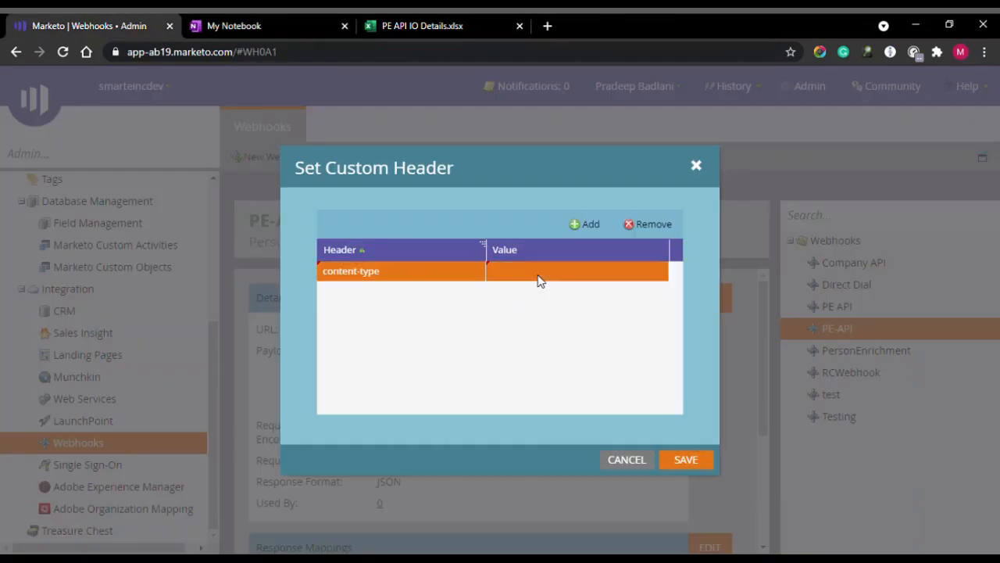
key("ctrl+v")
Add a client-id header with the client ID value copied from the credentials notes.
left_click(586, 225)
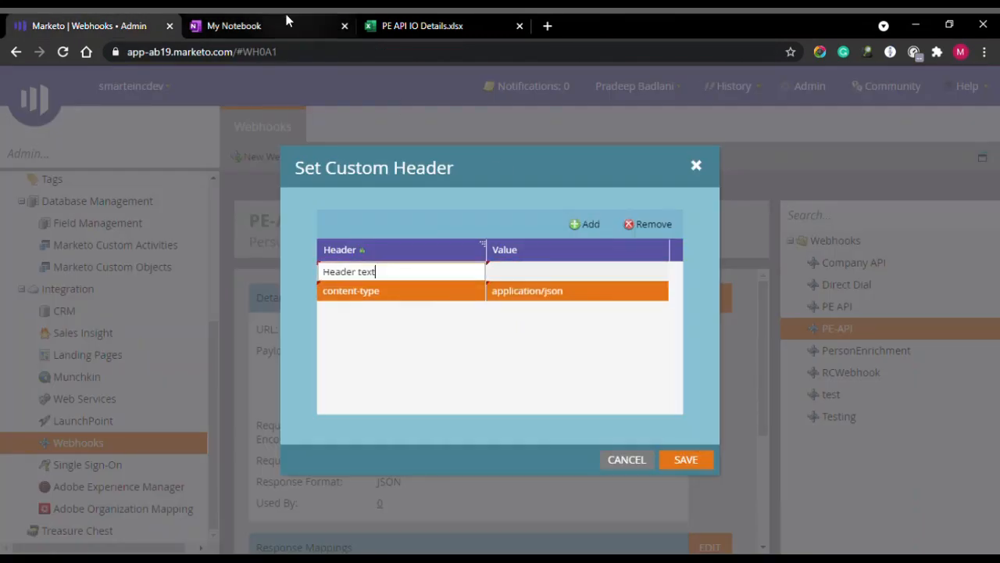
left_click(235, 26)
left_click_drag(316, 290, 355, 290)
key("ctrl+c")
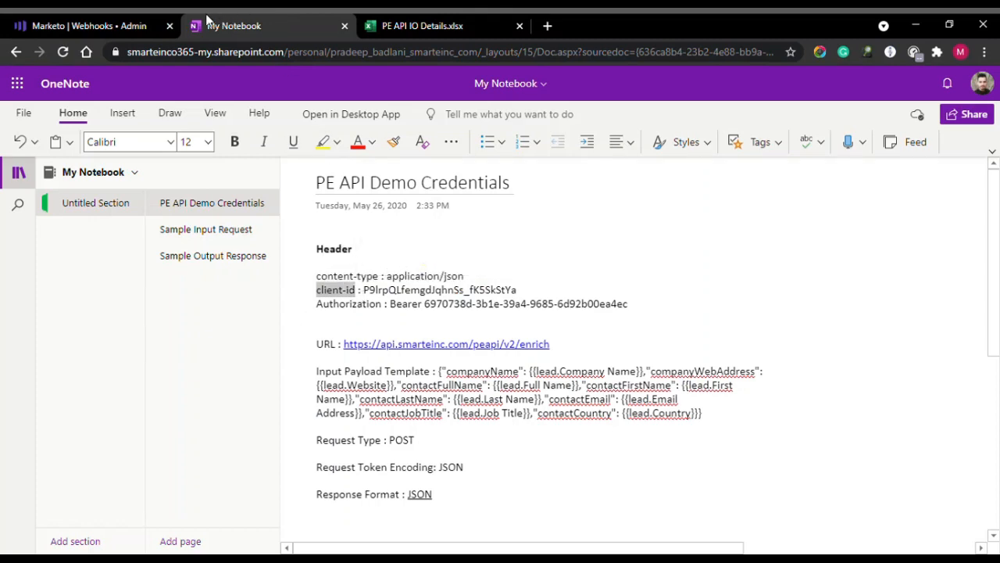
left_click(93, 25)
left_click(413, 269)
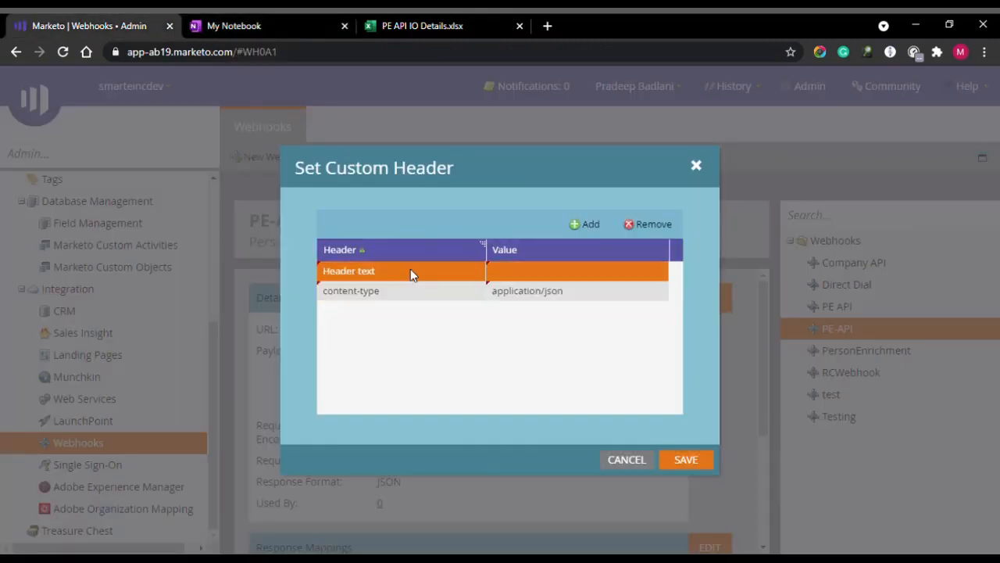
left_click(414, 270)
key("ctrl+v")
left_click(319, 21)
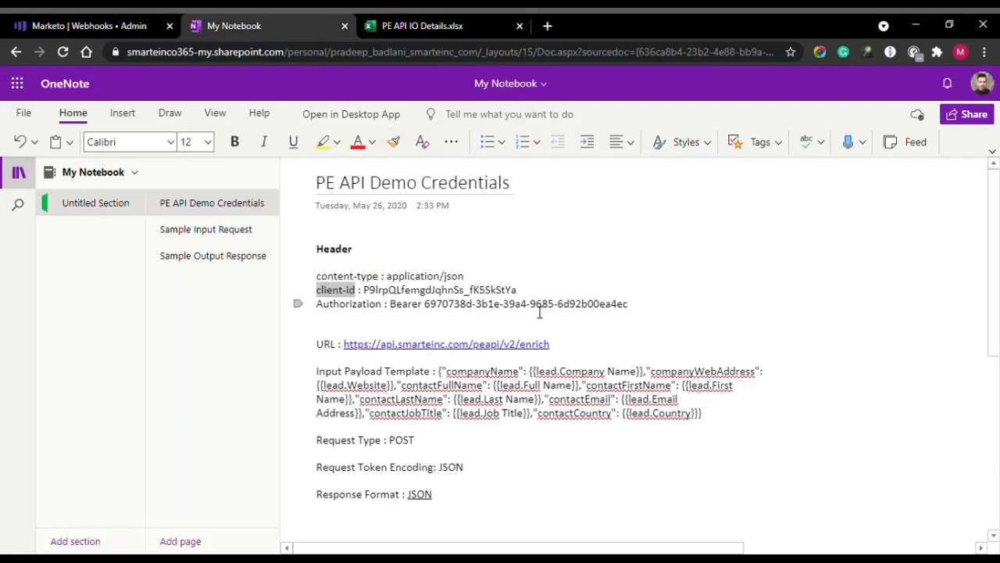
left_click_drag(364, 290, 464, 290)
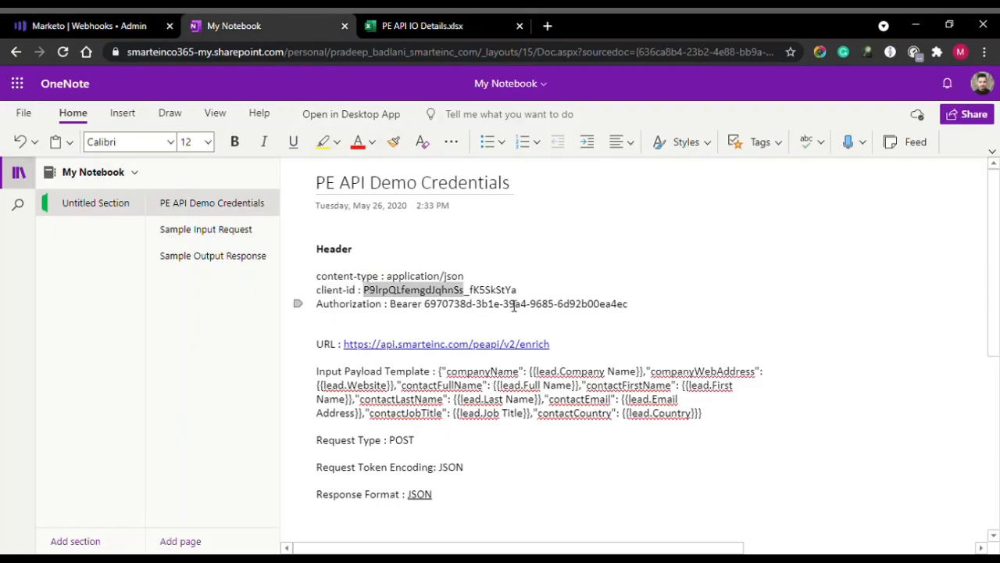
left_click(519, 295, "shift")
key("ctrl+c")
left_click(164, 24)
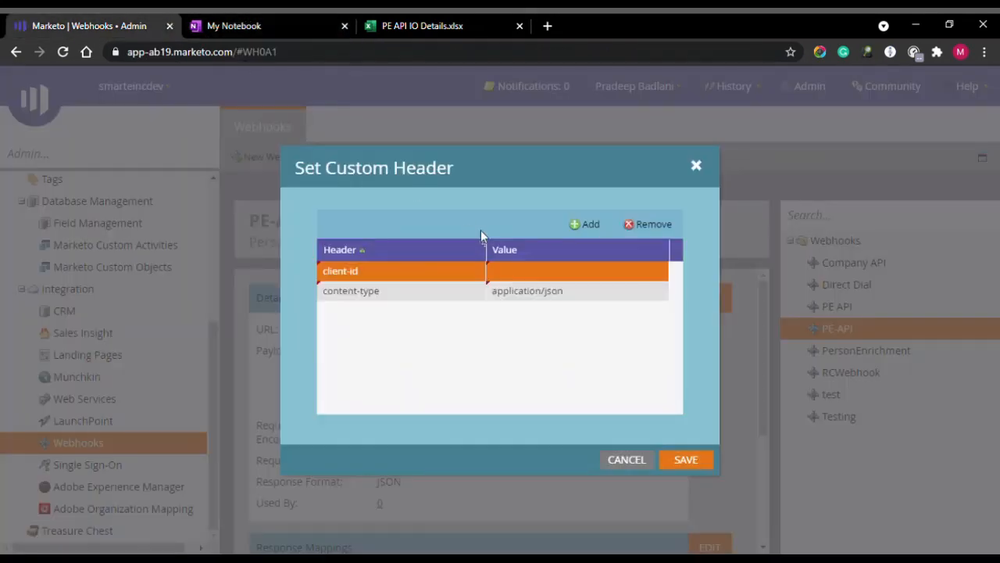
left_click(532, 269)
left_click(537, 270)
key("ctrl+v")
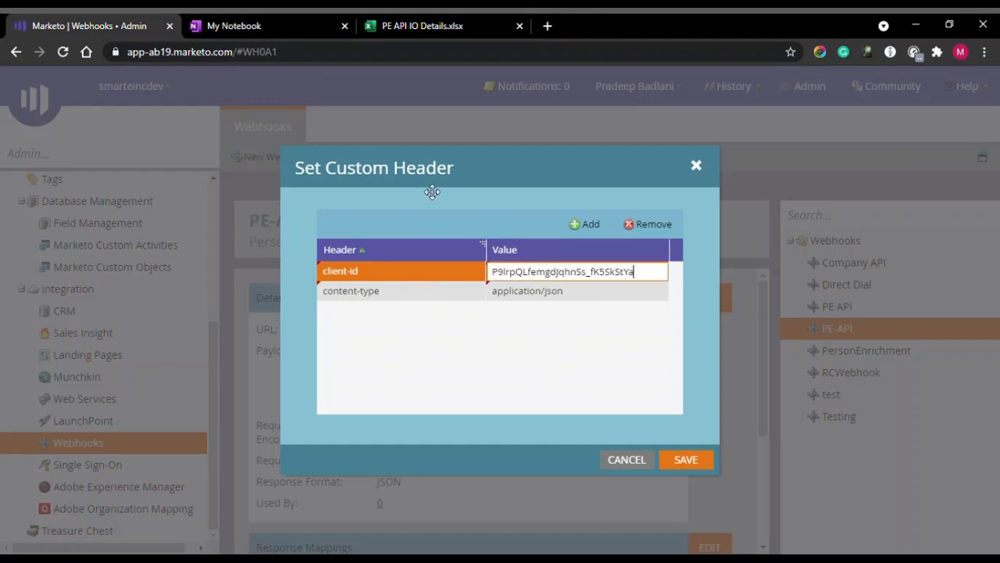
Add an Authorization header with the bearer token value and save the headers.
left_click(235, 25)
double_click(337, 306)
key("ctrl+c")
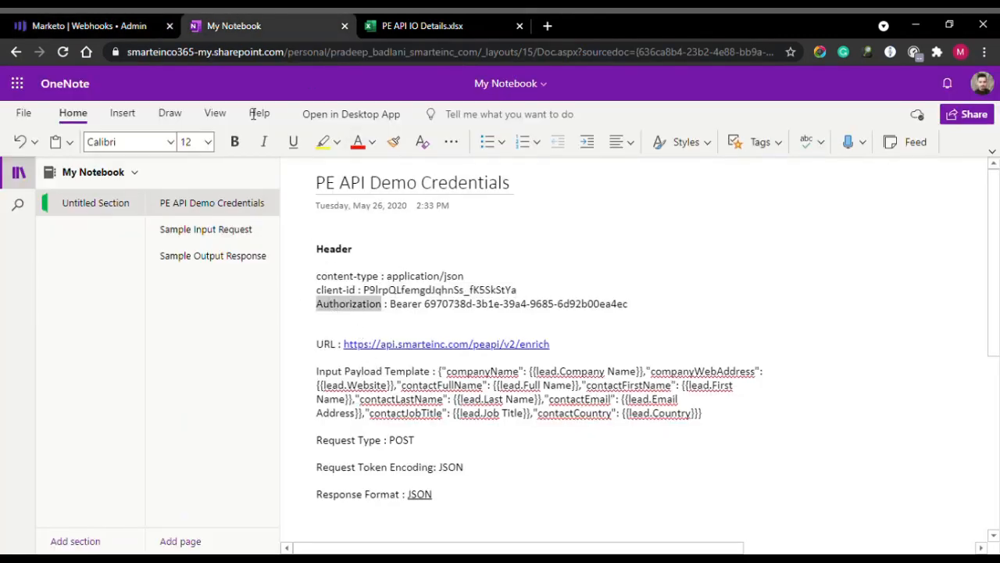
left_click(88, 26)
left_click(584, 224)
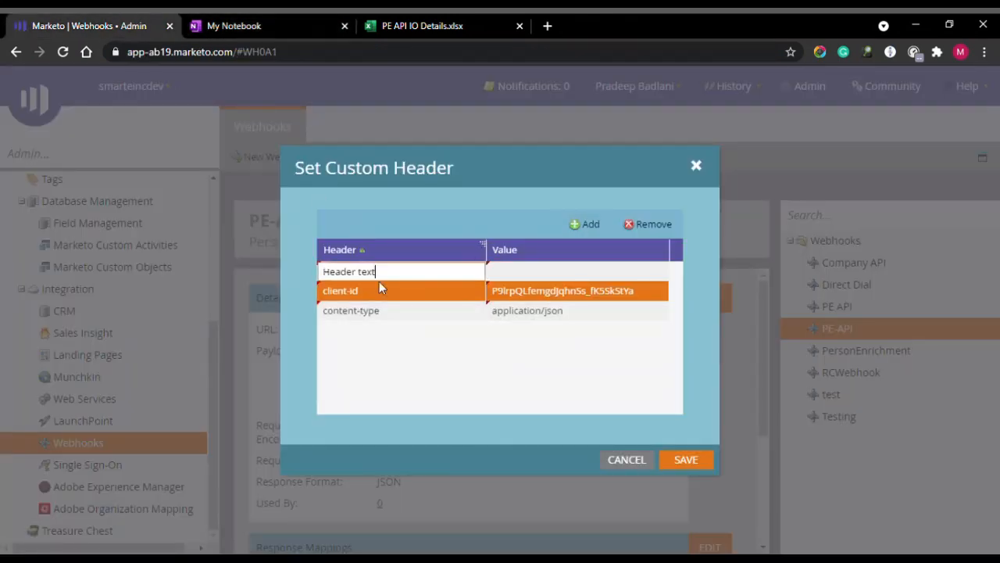
key("ctrl+a")
key("ctrl+v")
left_click(266, 23)
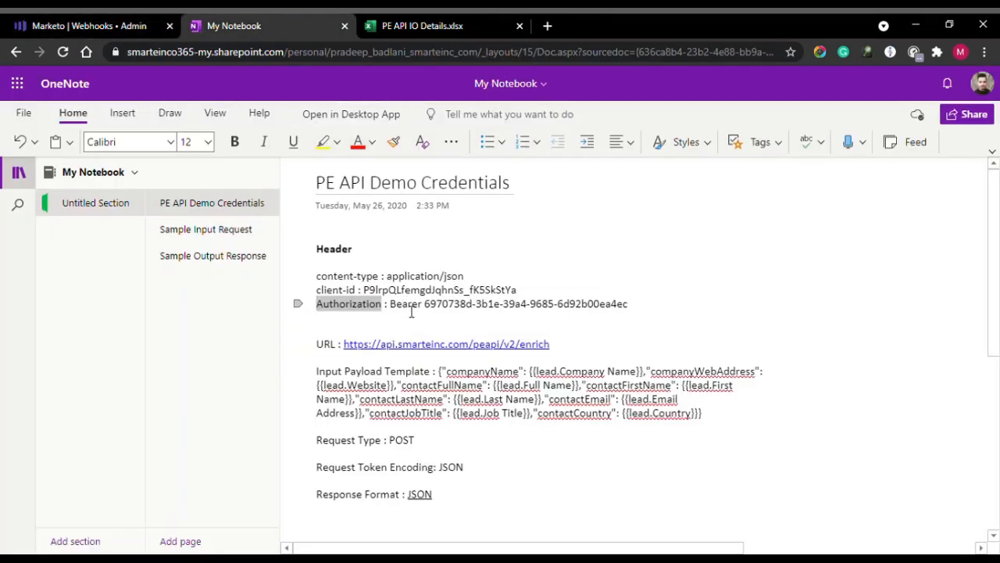
left_click_drag(410, 309, 631, 309)
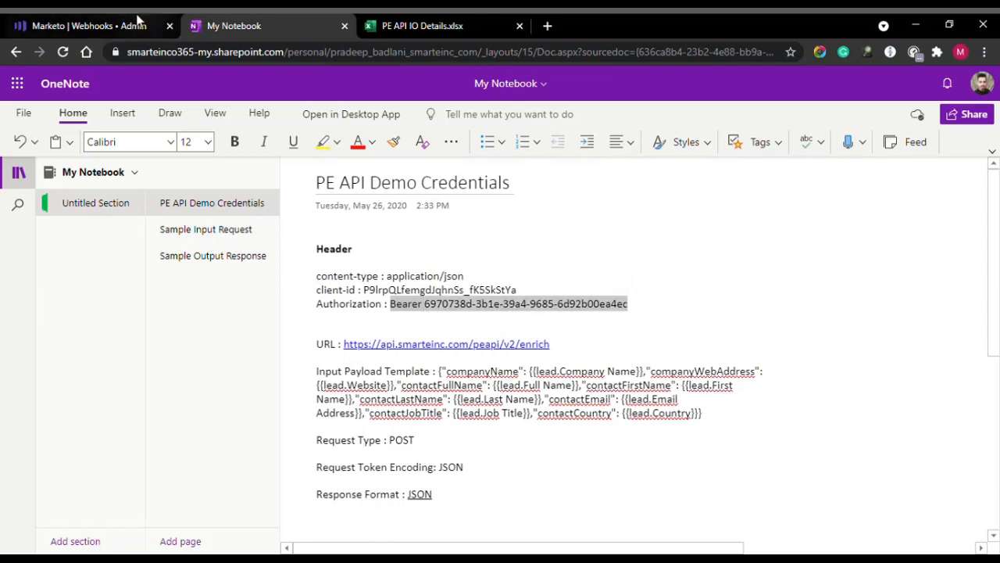
left_click(117, 26)
left_click(523, 270)
key("ctrl+v")
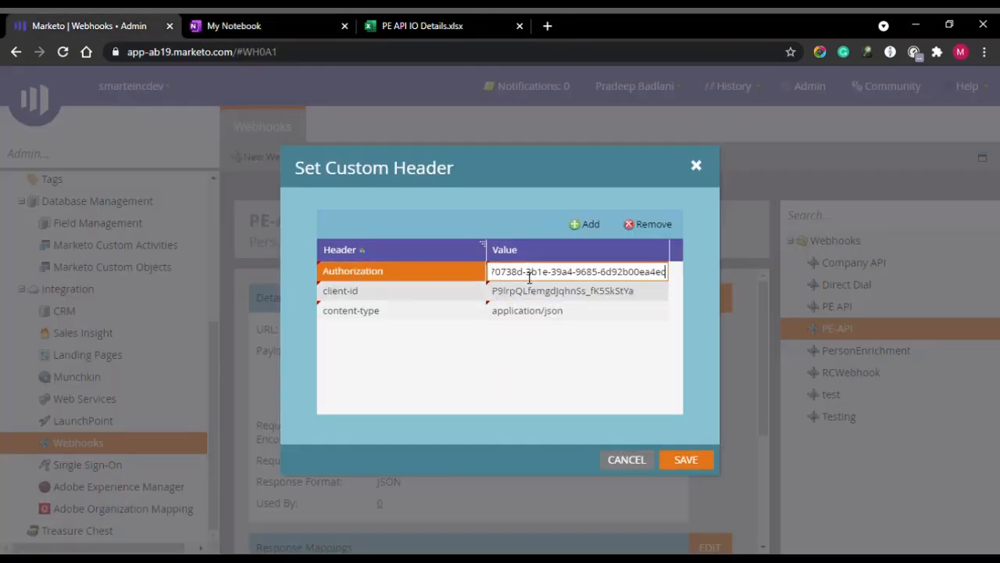
left_click(686, 461)
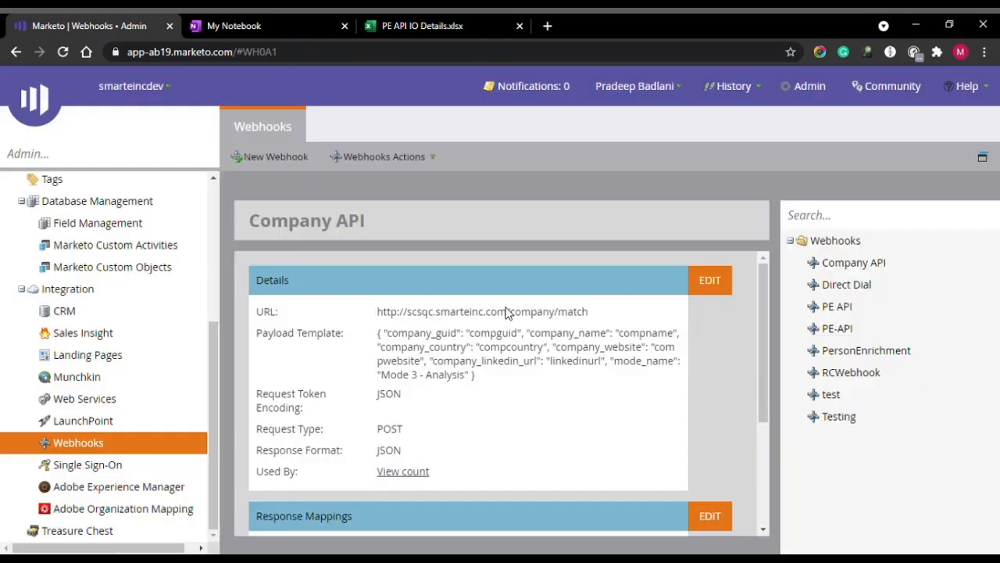
Check PE-API's empty Response Mappings section, then go to Field Management under Database Management.
scroll(561, 335, "down", 1)
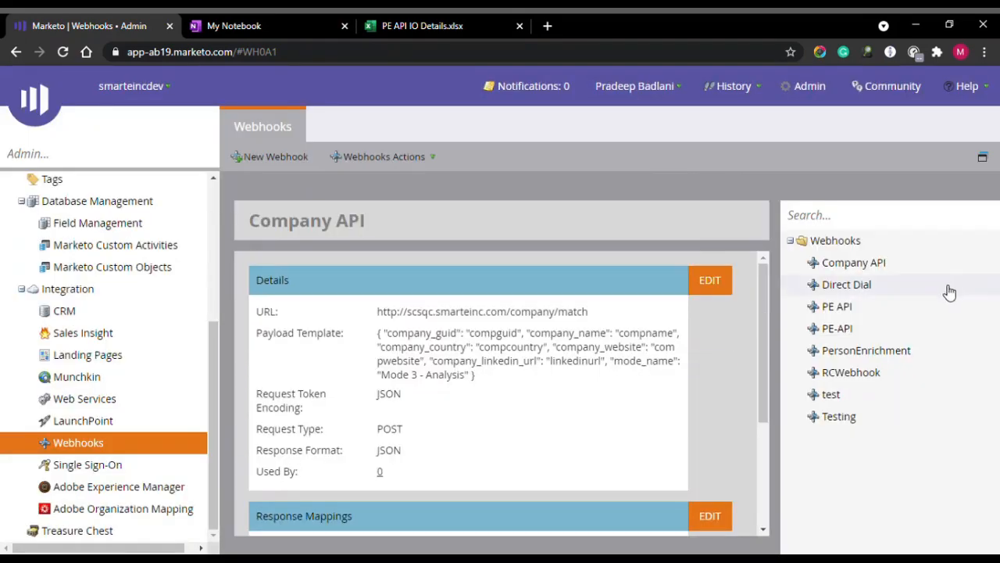
left_click(912, 328)
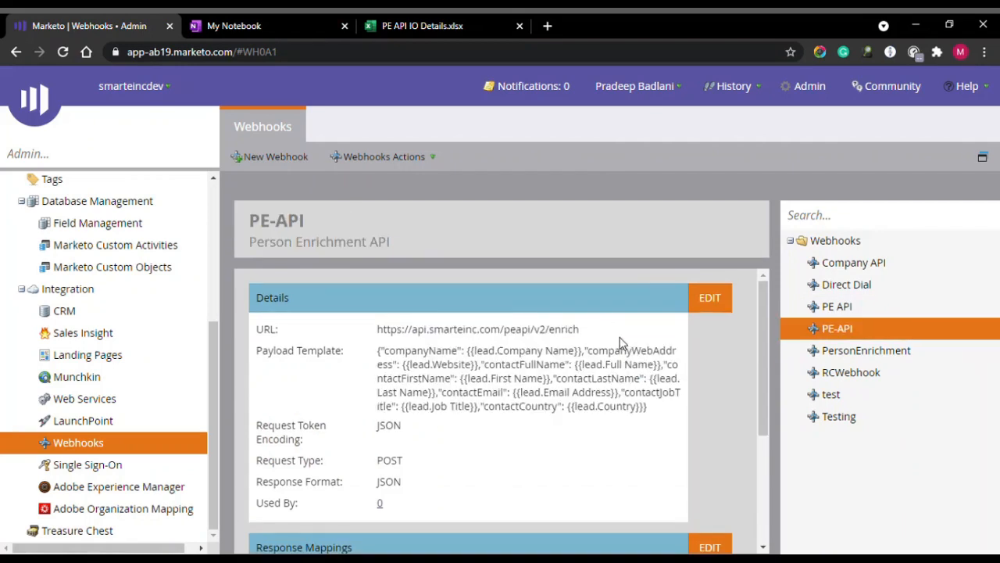
scroll(620, 343, "down", 3)
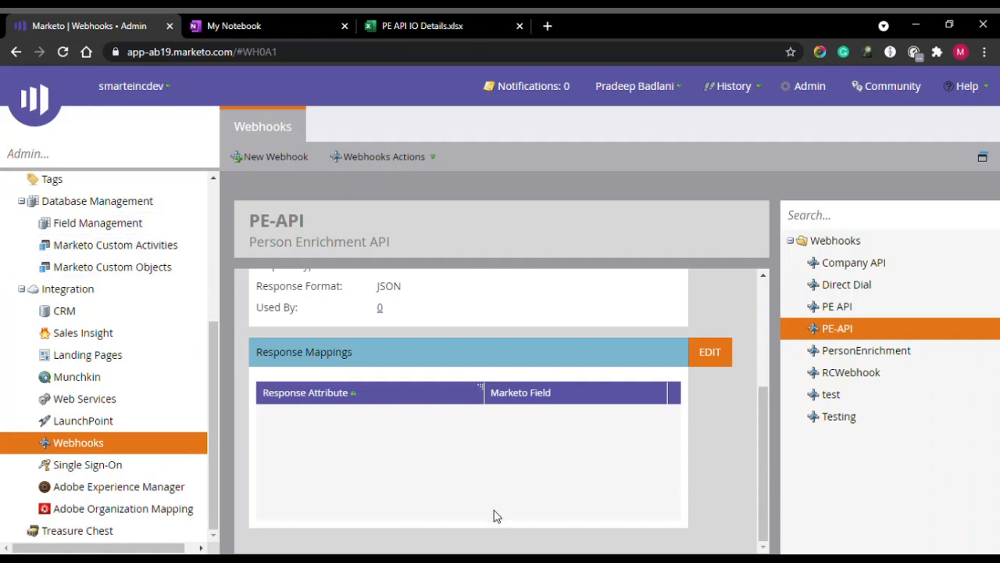
left_click(137, 229)
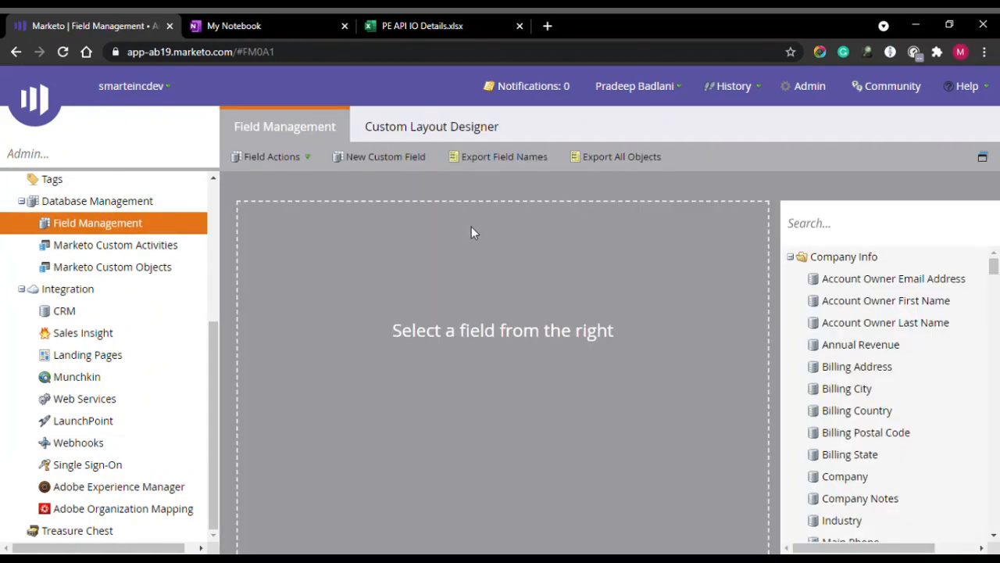
Copy conGUID from the spreadsheet and start a new Lead custom field of type String.
left_click(423, 26)
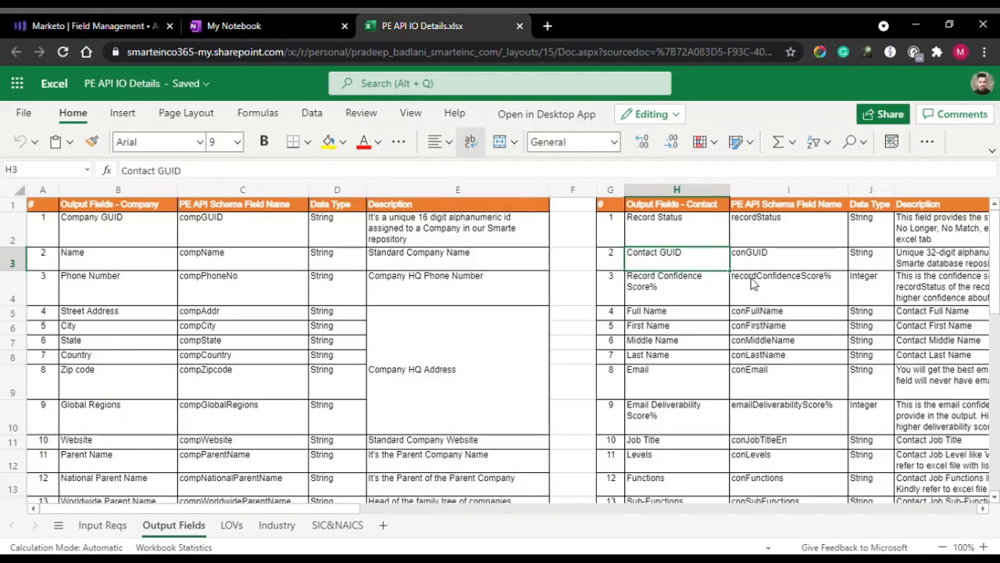
double_click(787, 256)
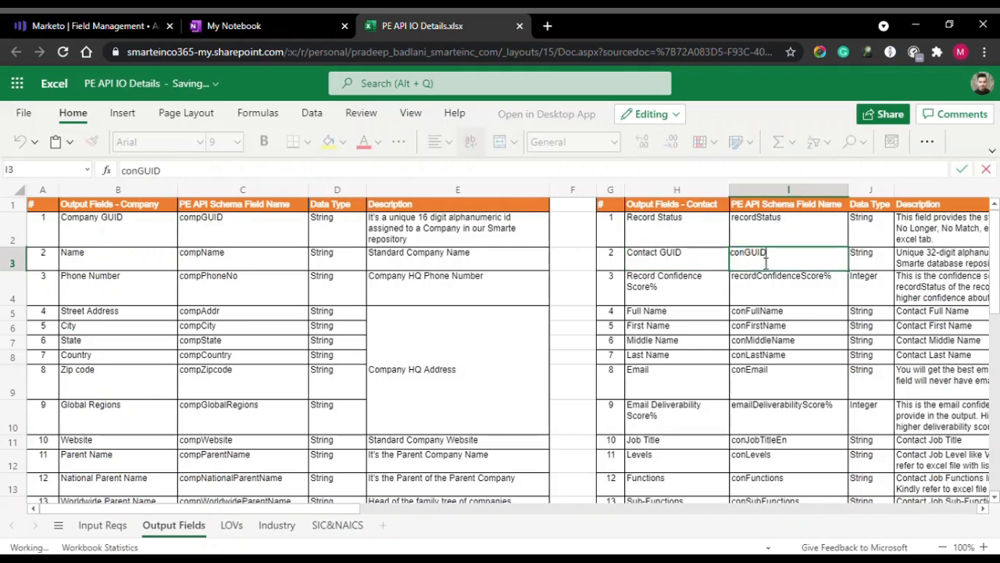
left_click_drag(786, 256, 715, 259)
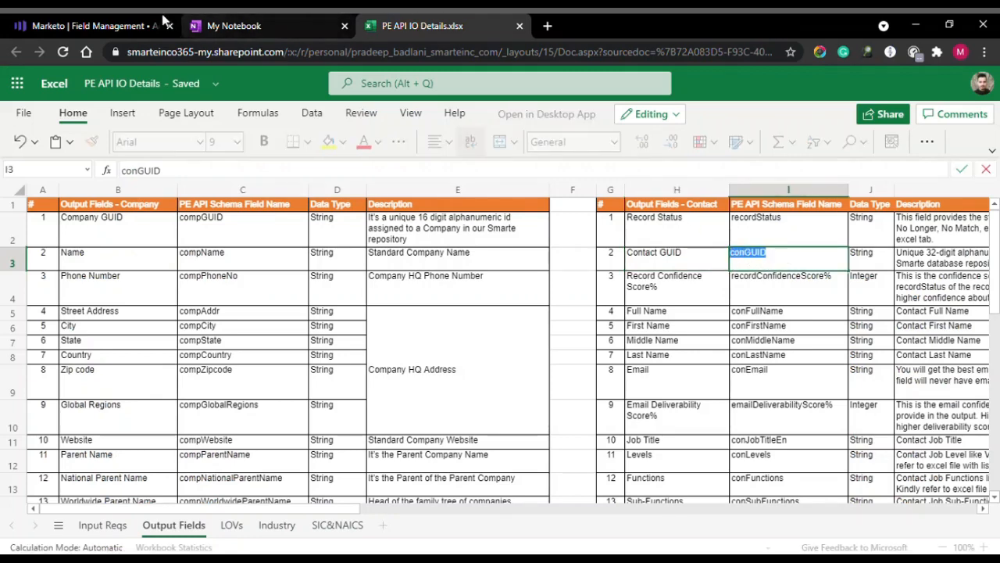
left_click(93, 25)
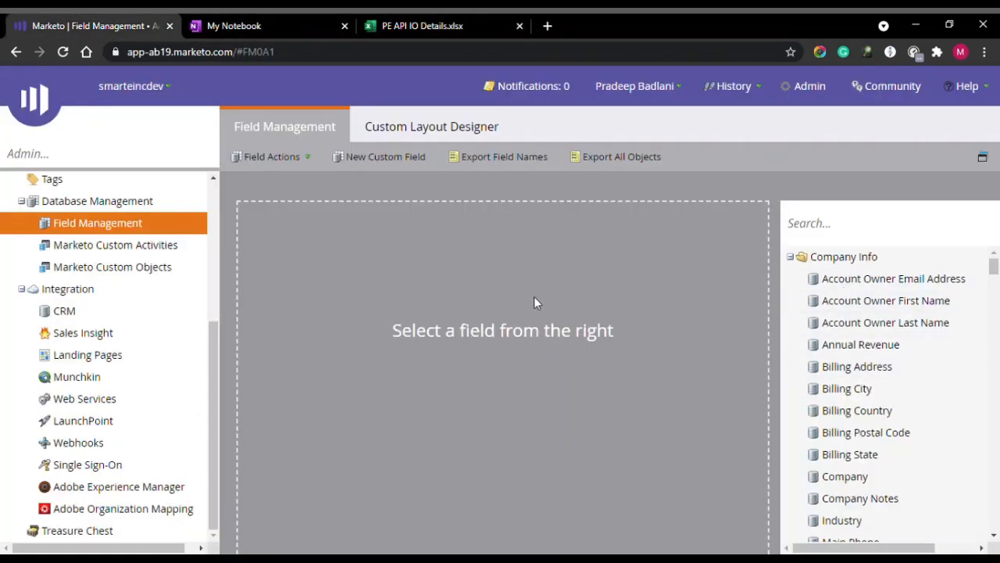
left_click(301, 162)
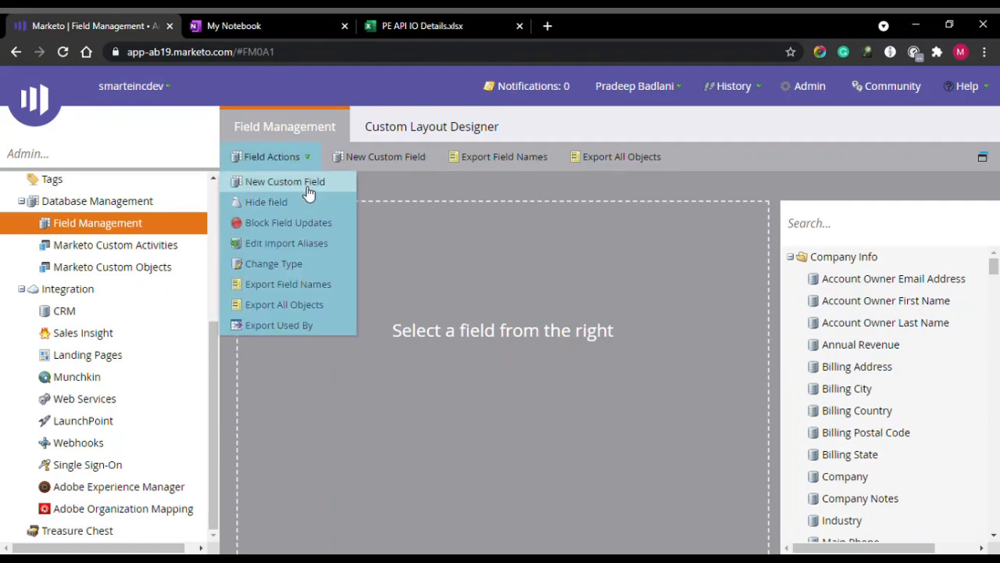
left_click(302, 184)
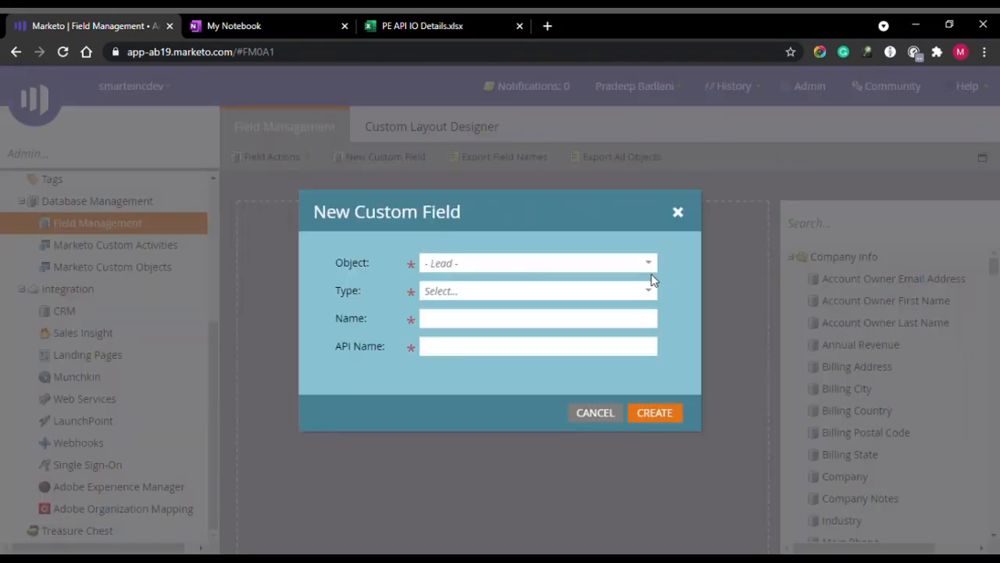
left_click(648, 265)
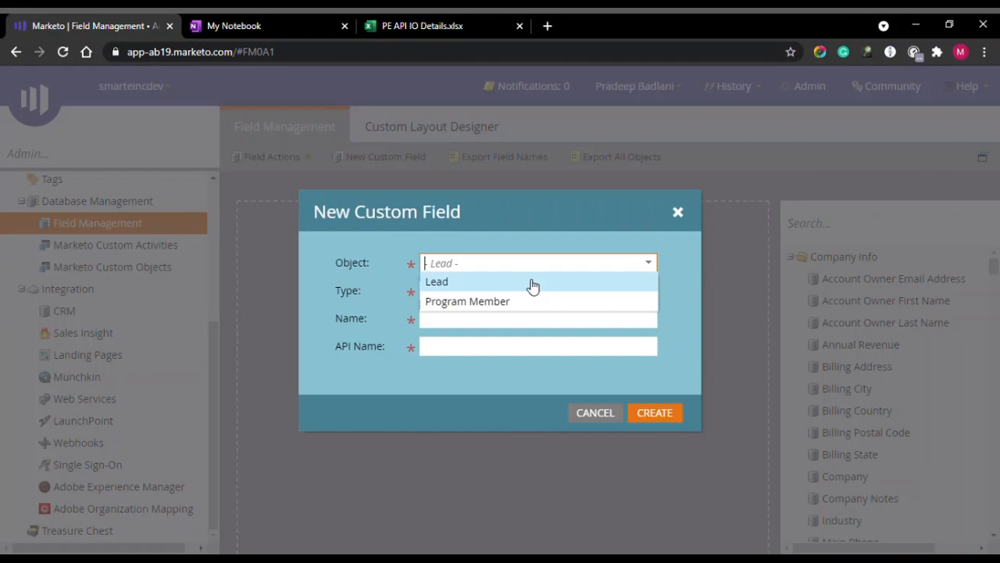
left_click(532, 283)
left_click(649, 291)
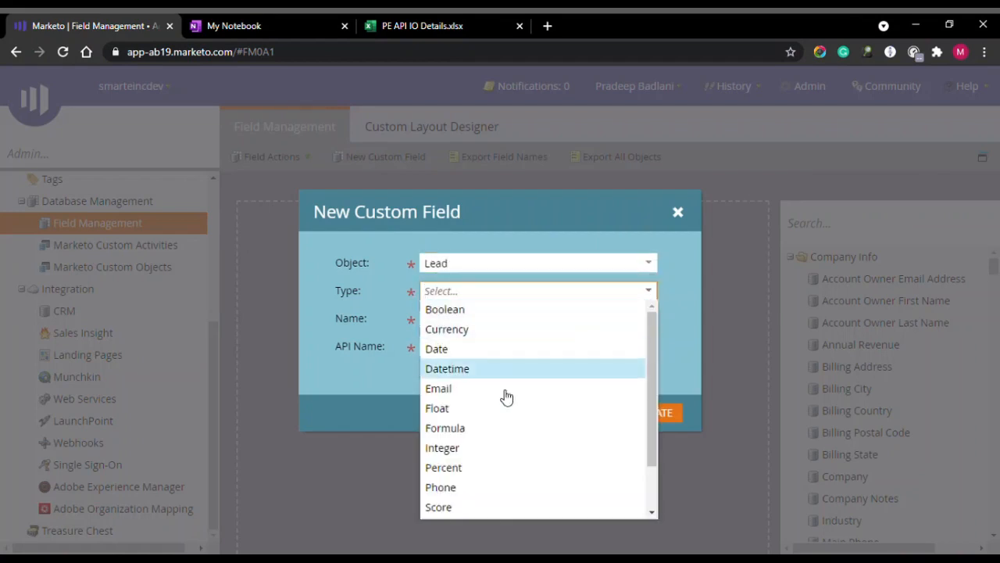
scroll(504, 461, "down", 1)
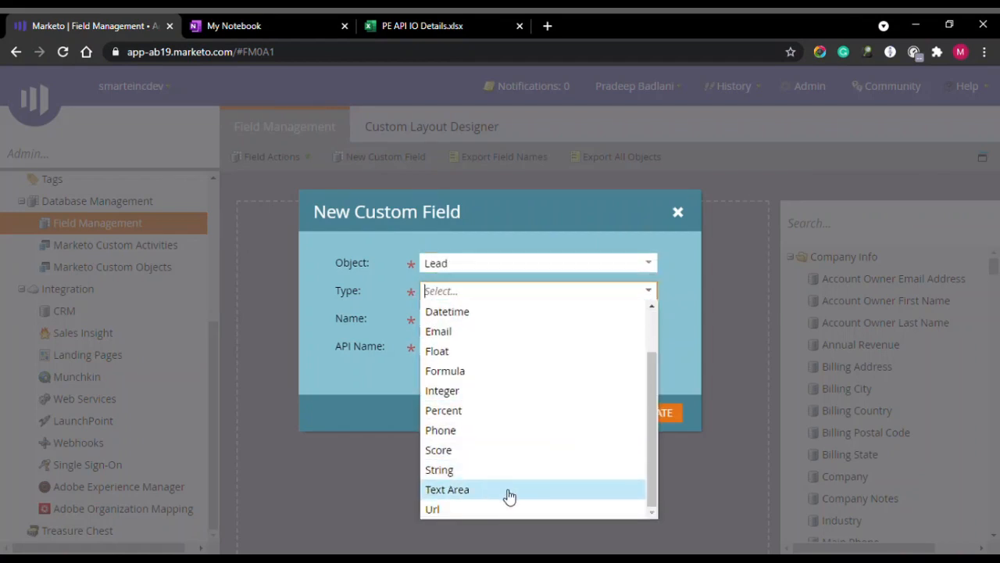
left_click(503, 471)
Name the field 'SMARTe Contact GUID' and create it.
left_click(498, 327)
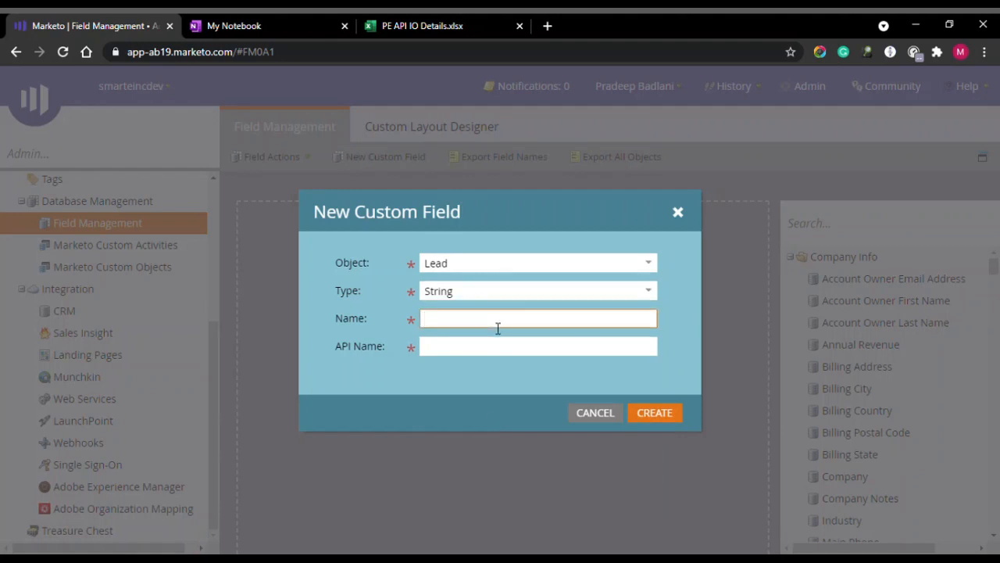
type("Smarte")
double_click(498, 328)
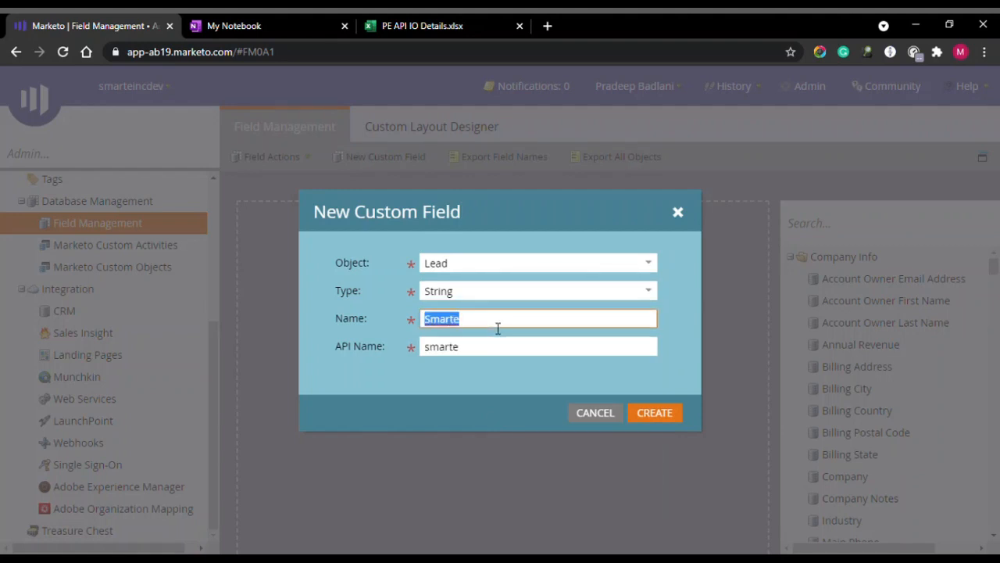
type("S")
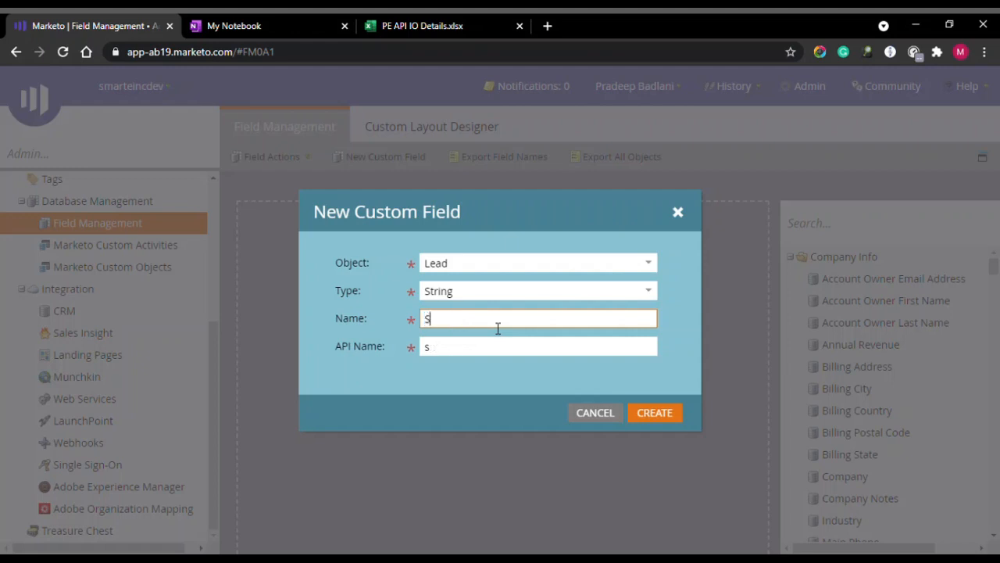
type("MARTe P")
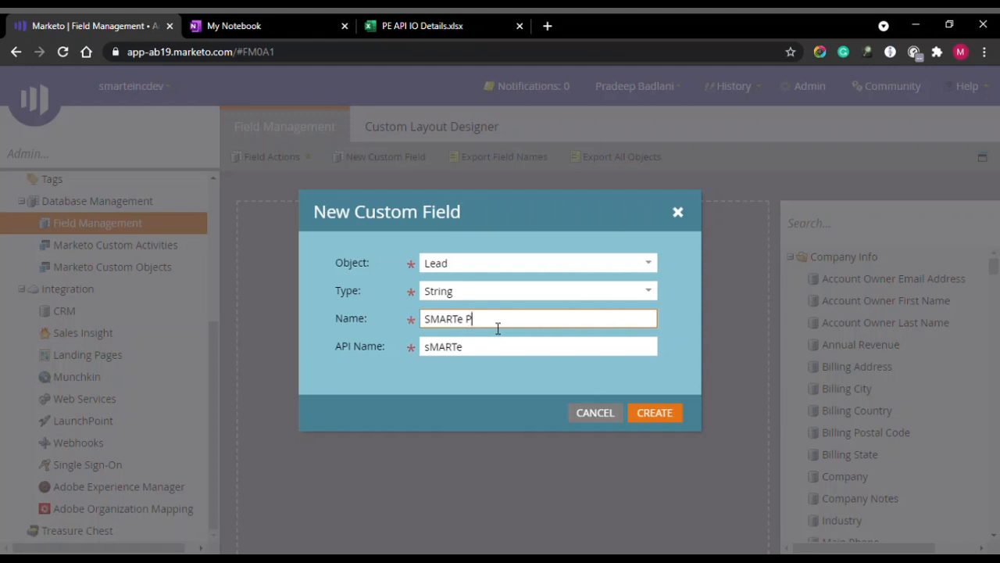
type("erson GUID")
double_click(497, 325)
type("ContactGUID")
left_click(657, 414)
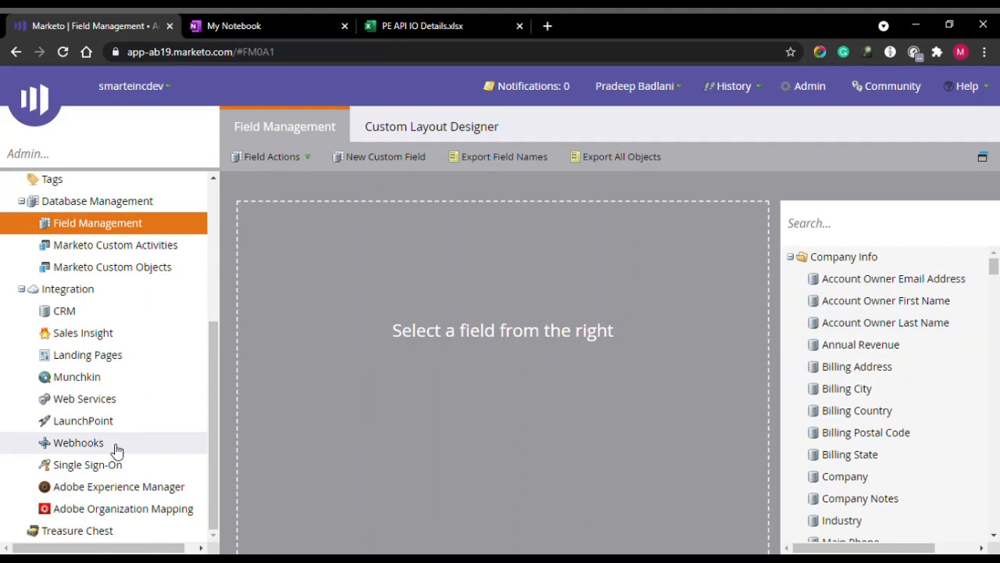
Reload Field Management, scroll through the Output Fields sheet, then return to Marketo Webhooks.
left_click(113, 449)
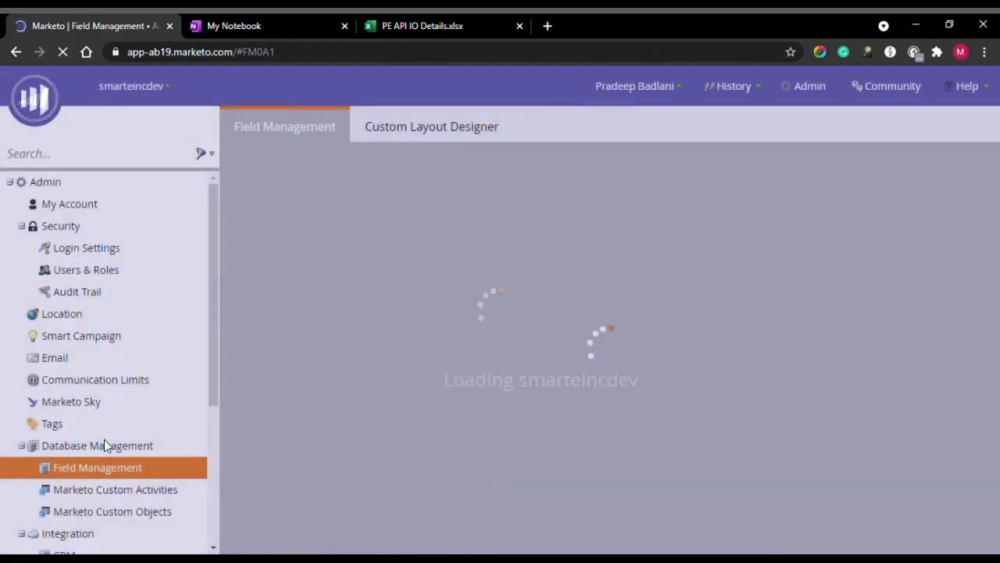
scroll(150, 359, "down", 1)
scroll(136, 374, "down", 4)
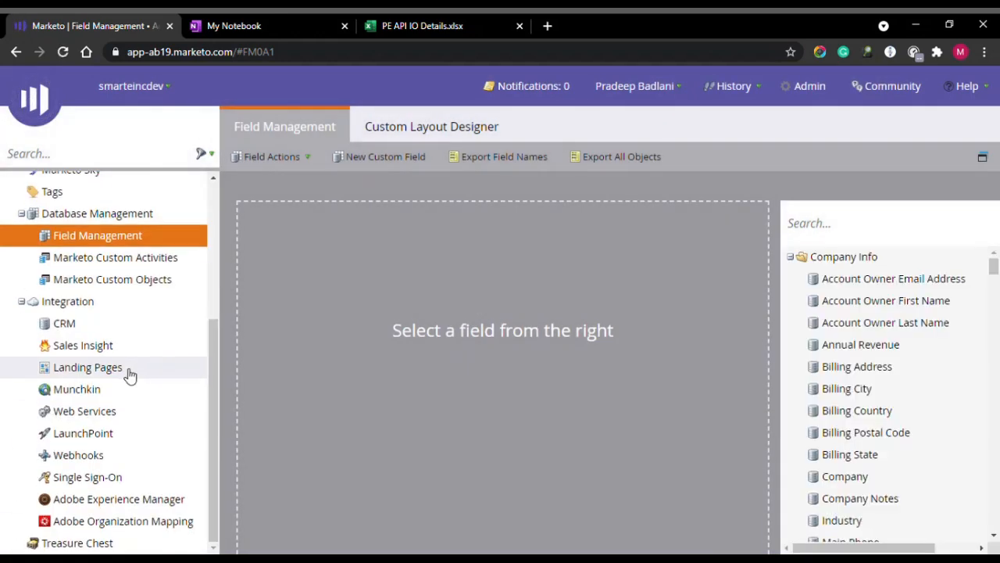
left_click(422, 26)
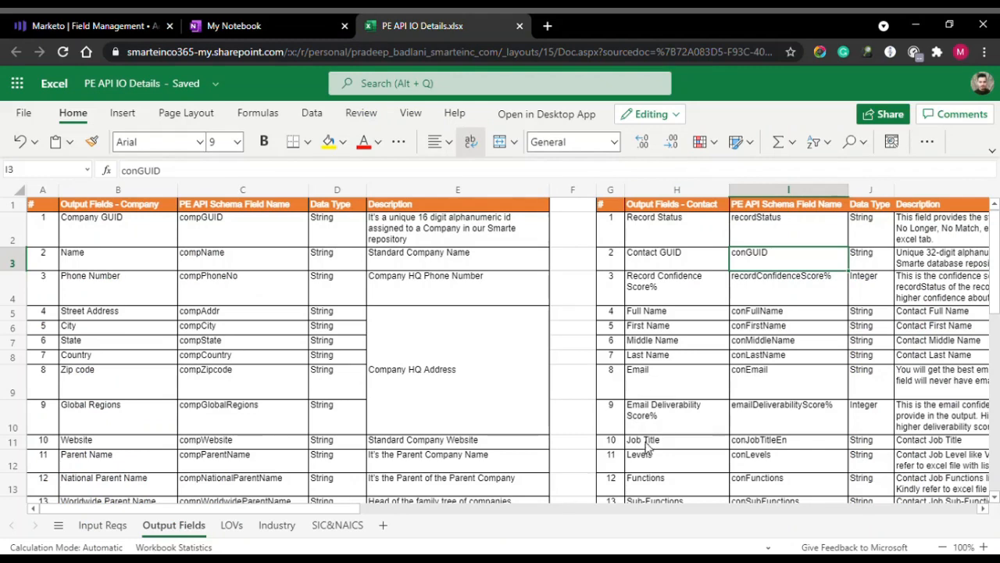
scroll(651, 468, "down", 2)
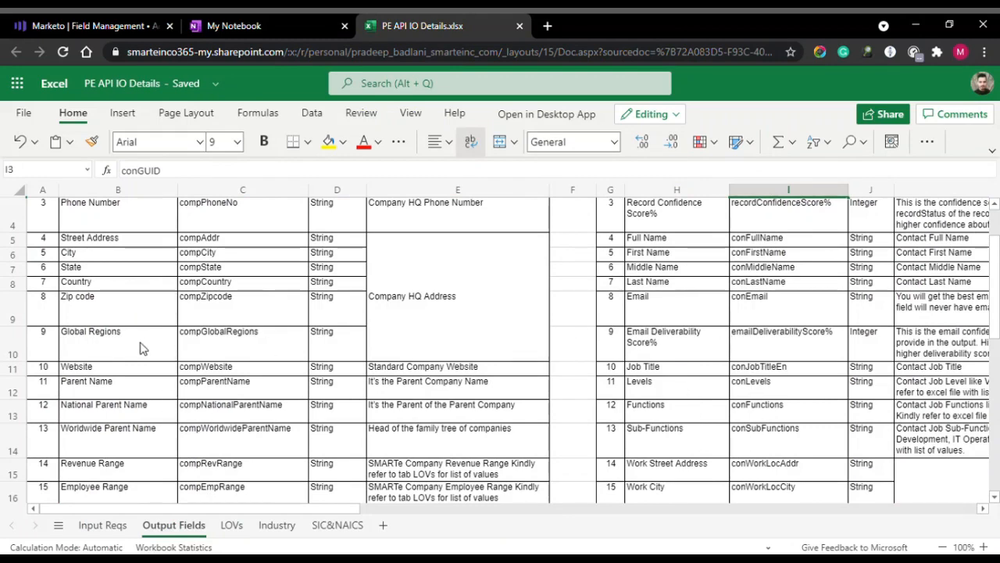
scroll(143, 349, "down", 3)
left_click(139, 22)
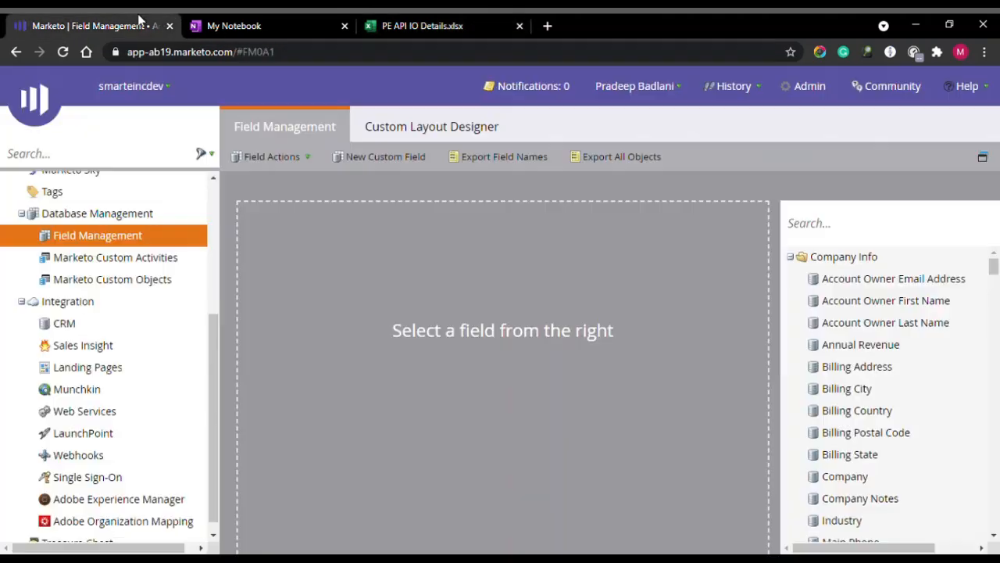
left_click(78, 455)
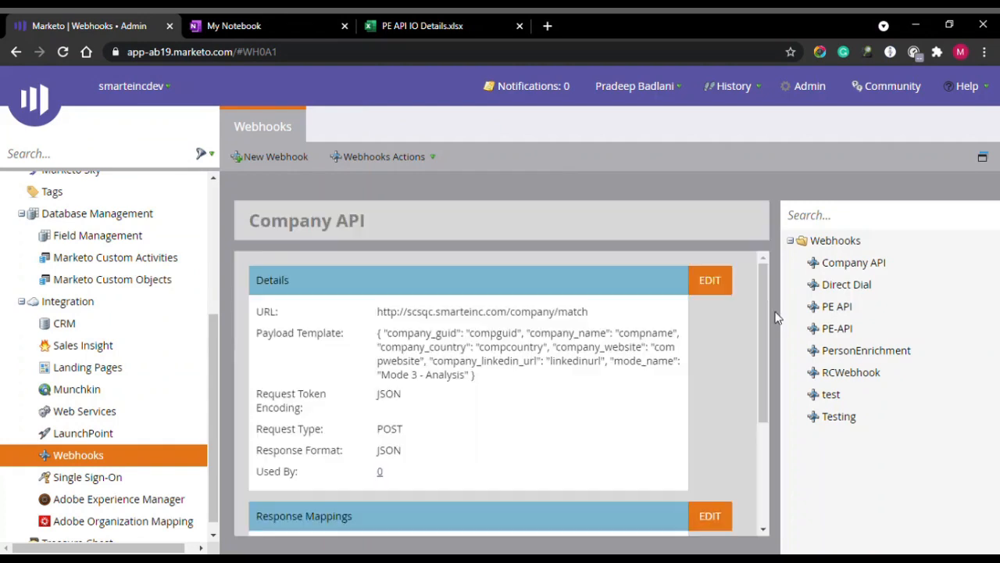
Open the PE-API webhook's Response Mappings for editing and add a new row.
left_click(836, 329)
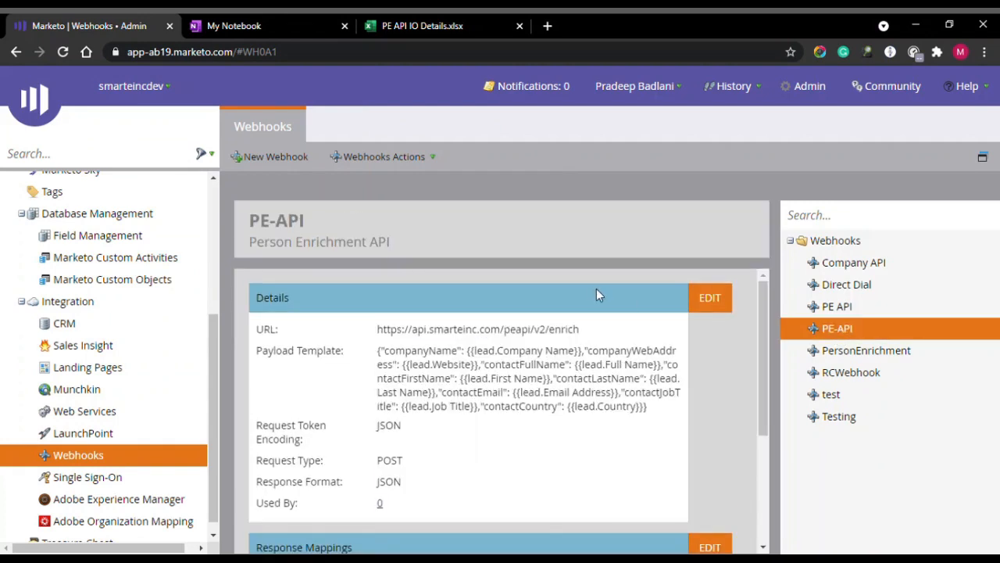
scroll(673, 356, "down", 3)
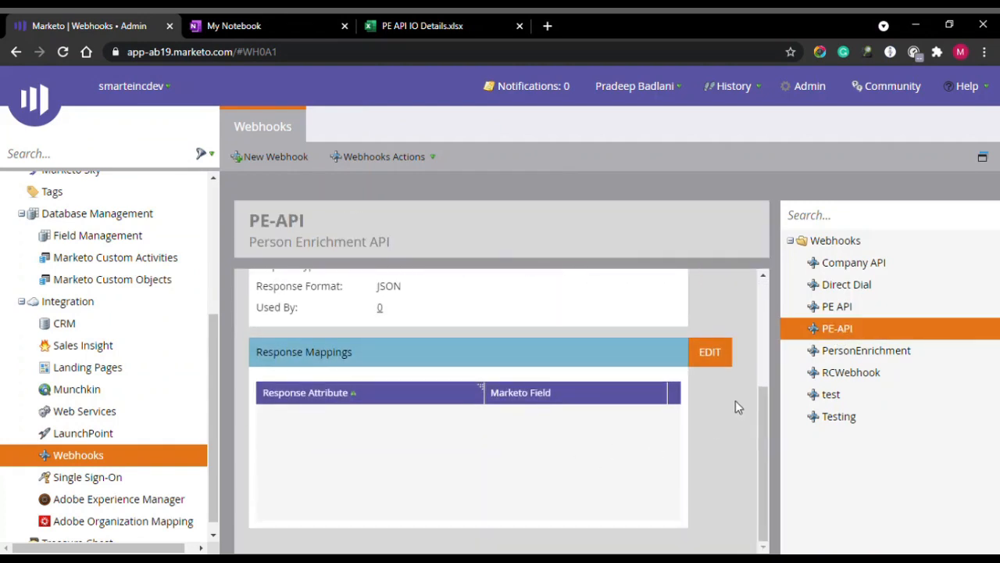
left_click(722, 358)
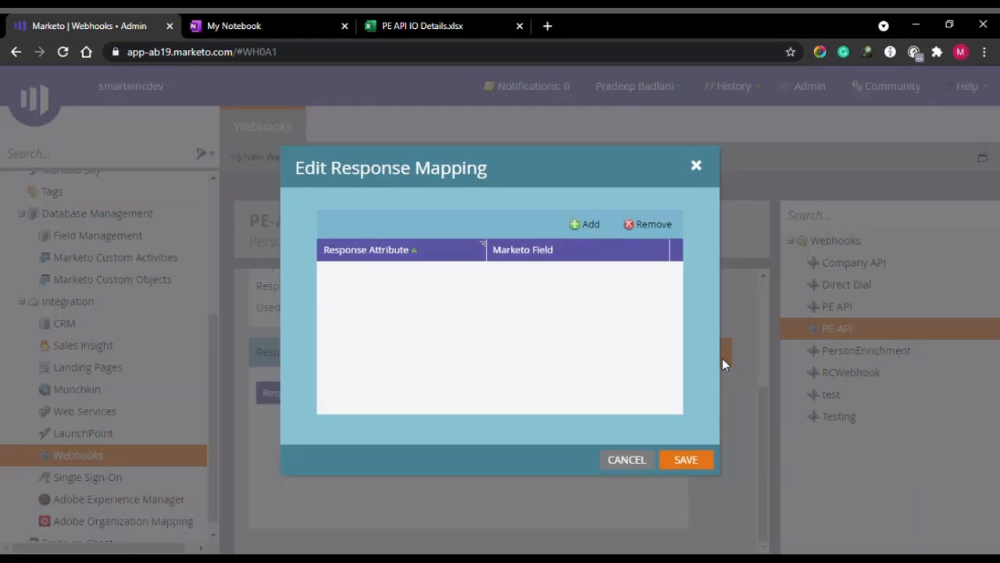
left_click(586, 224)
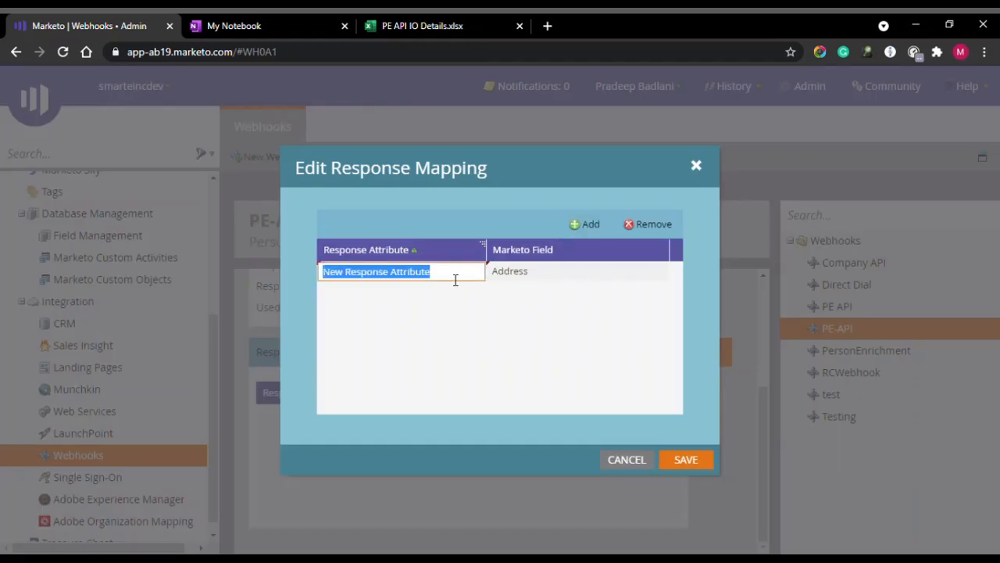
Map response attribute conGUID to the sMARTeContactGUID field and save.
left_click(414, 26)
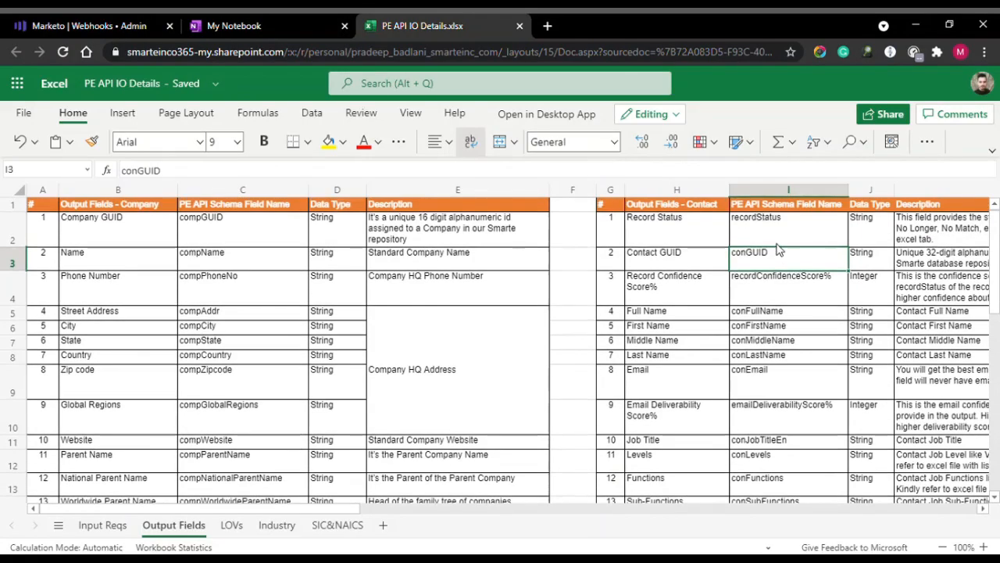
key("ctrl+c")
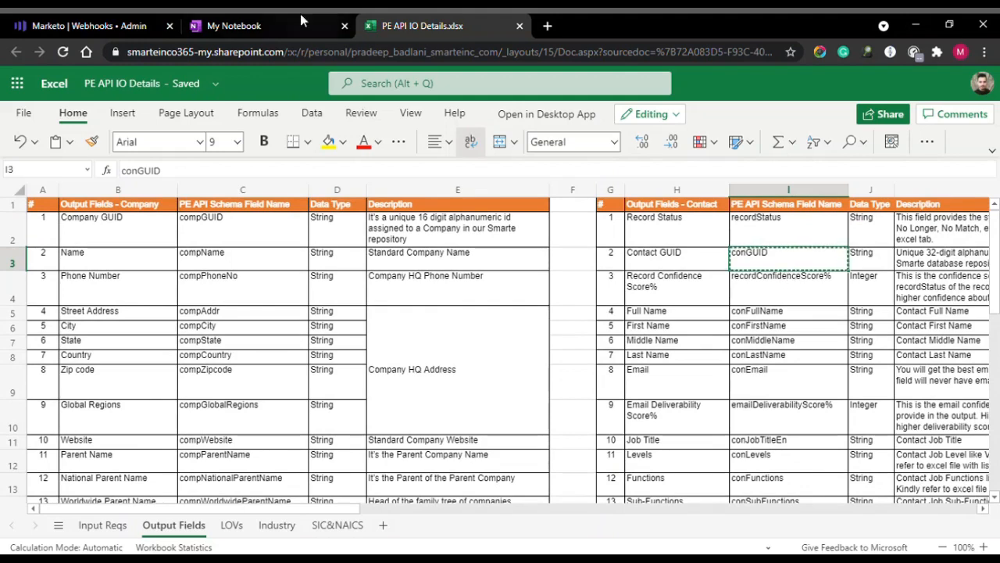
left_click(118, 17)
double_click(431, 270)
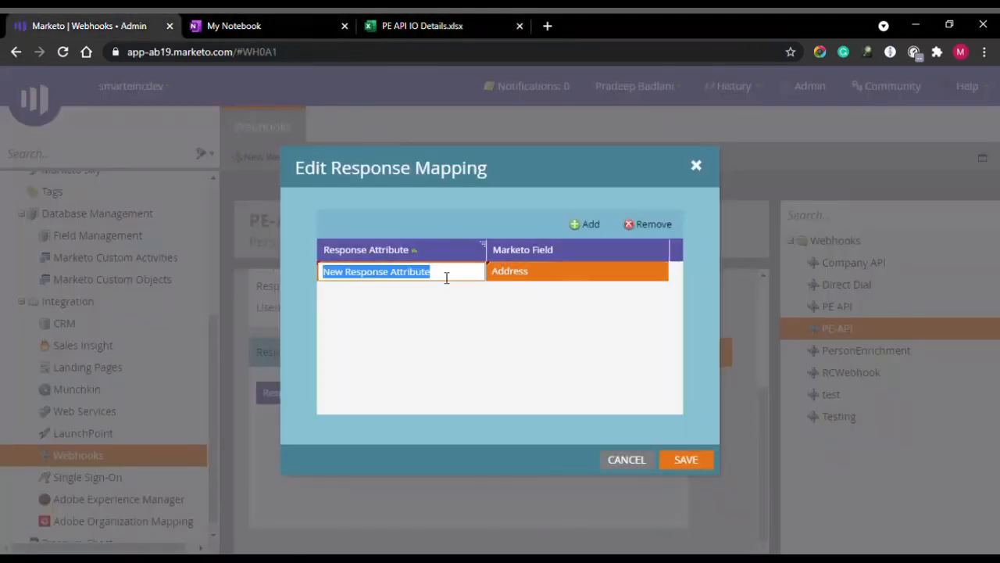
key("ctrl+v")
key("Tab")
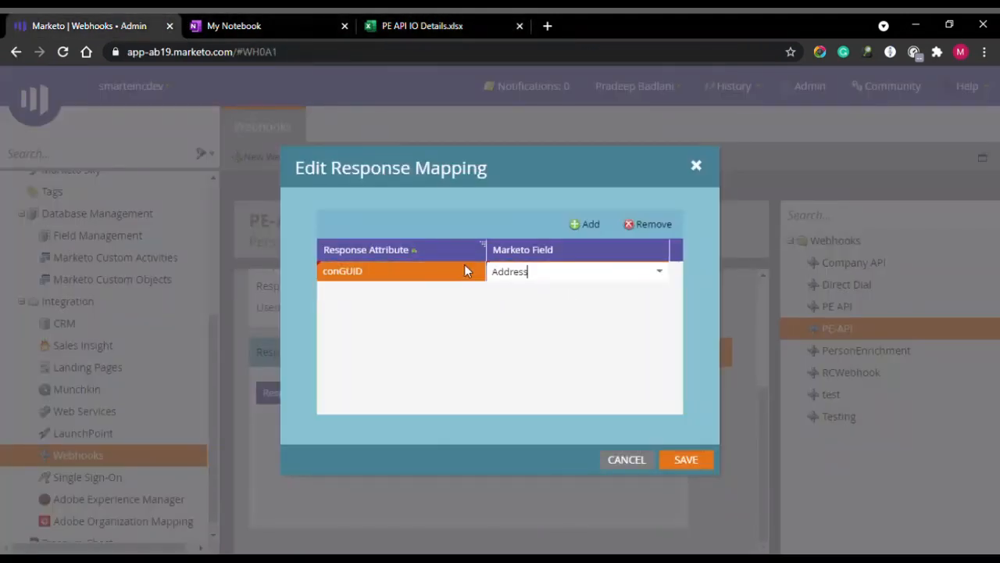
left_click(660, 277)
type("sma")
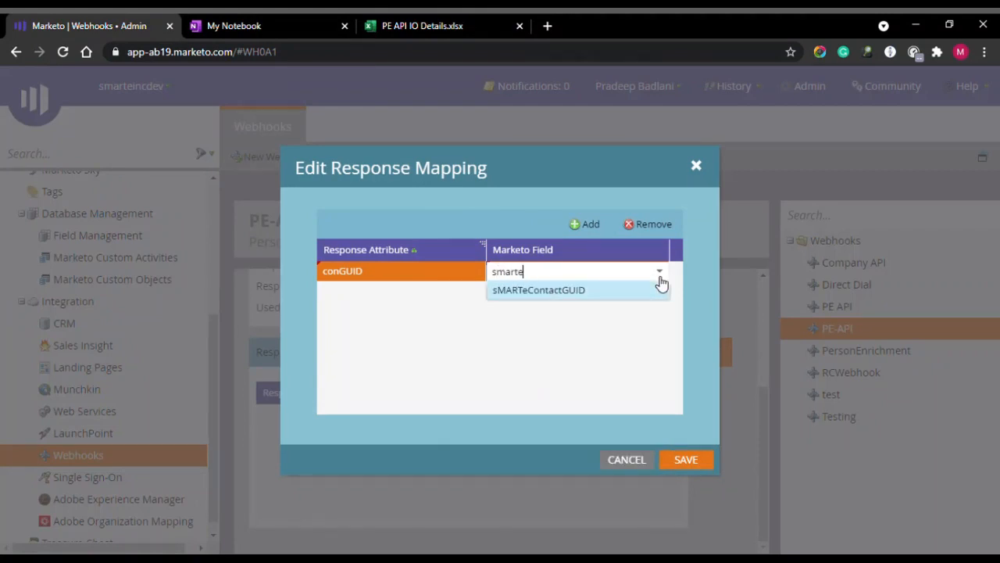
type("rte")
left_click(592, 291)
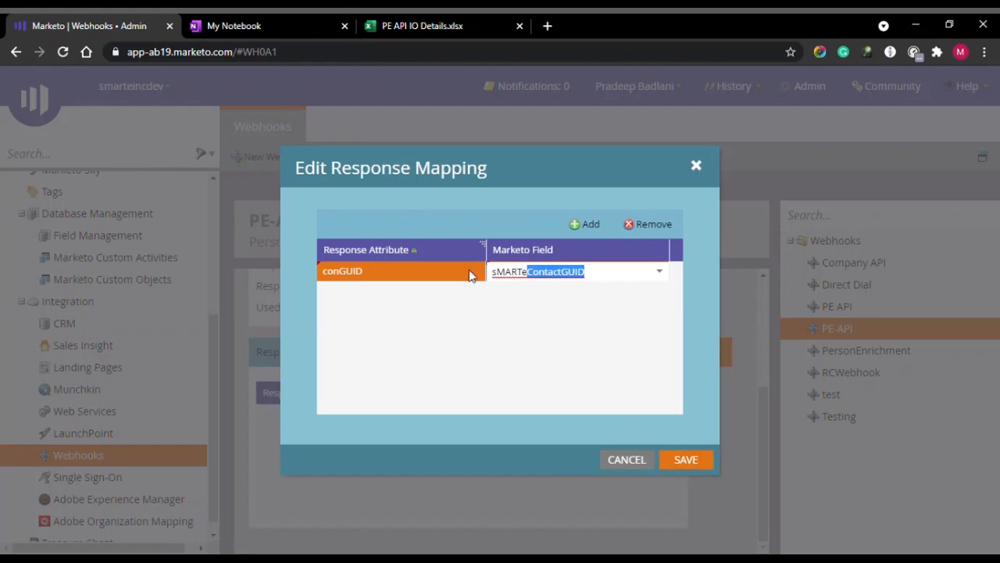
left_click(686, 461)
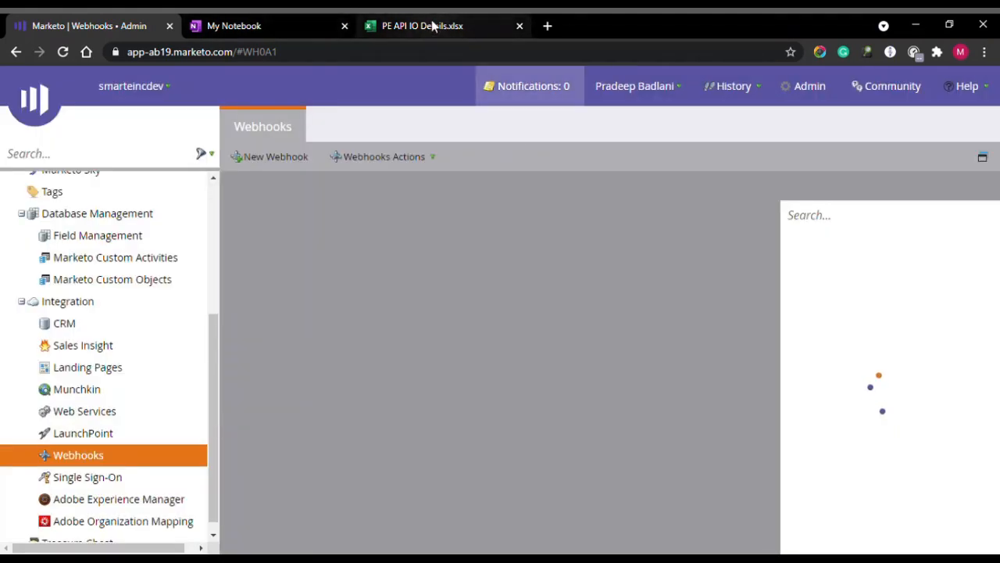
Glance at the PE API IO Details spreadsheet, then return to the Marketo webhooks page.
scroll(445, 412, "down", 3)
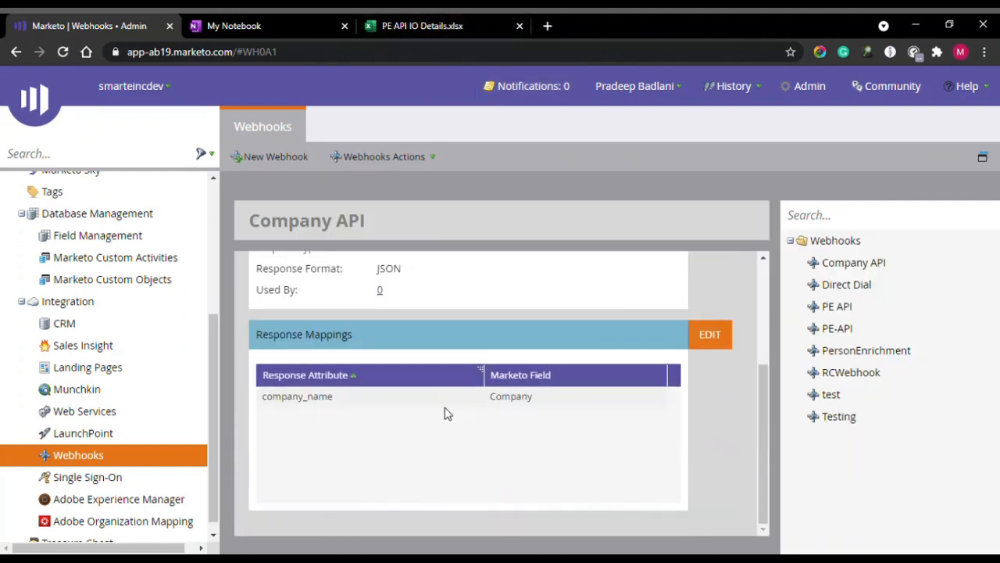
left_click(422, 26)
left_click(129, 24)
Review the PE API webhook's response mappings pairing comp/con attributes with City, Email and LeadStatus.
left_click(837, 306)
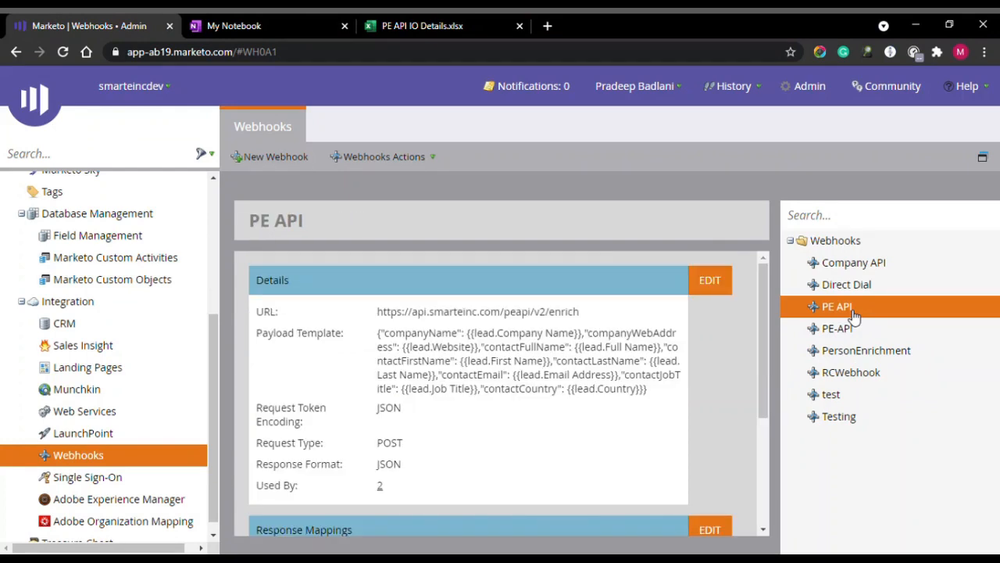
scroll(708, 402, "down", 5)
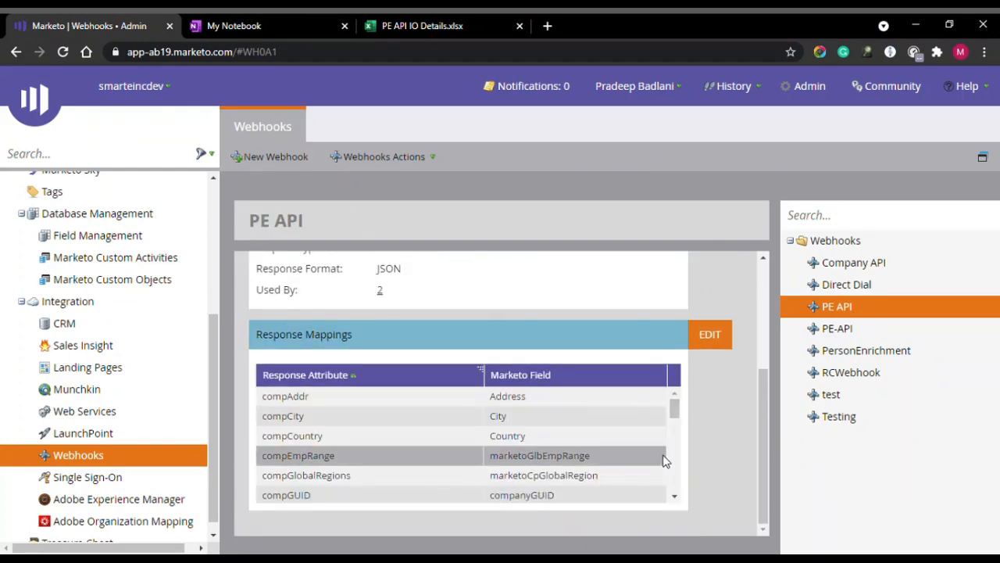
left_click_drag(674, 409, 679, 376)
scroll(717, 278, "up", 3)
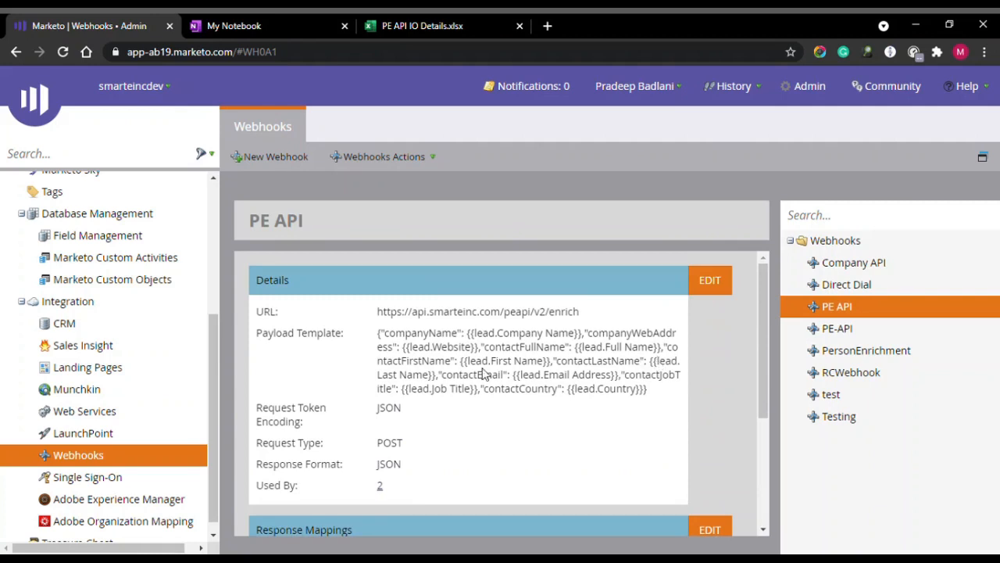
scroll(109, 312, "up", 3)
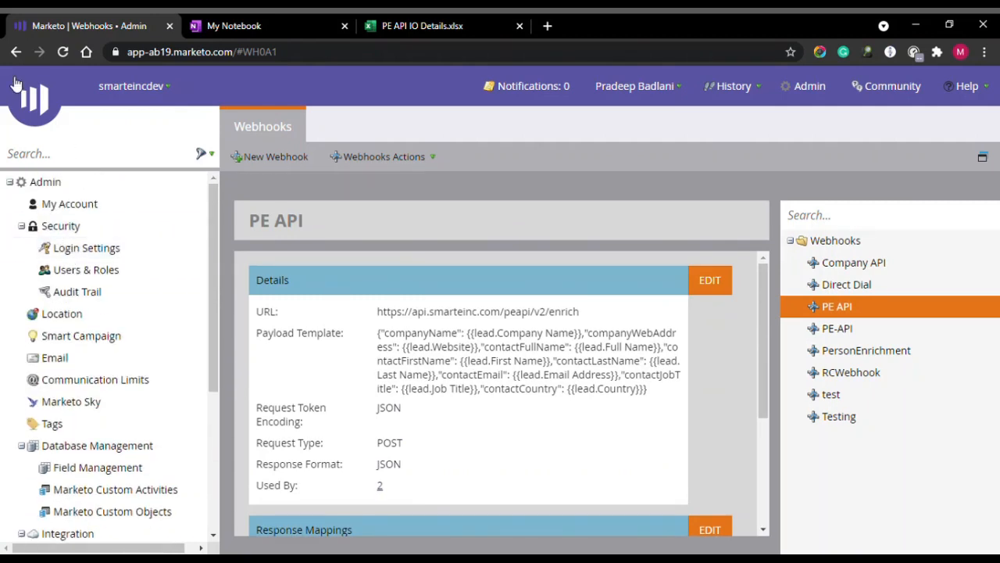
Go to Marketing Activities and open the PE API campaign folder.
mouse_move(44, 106)
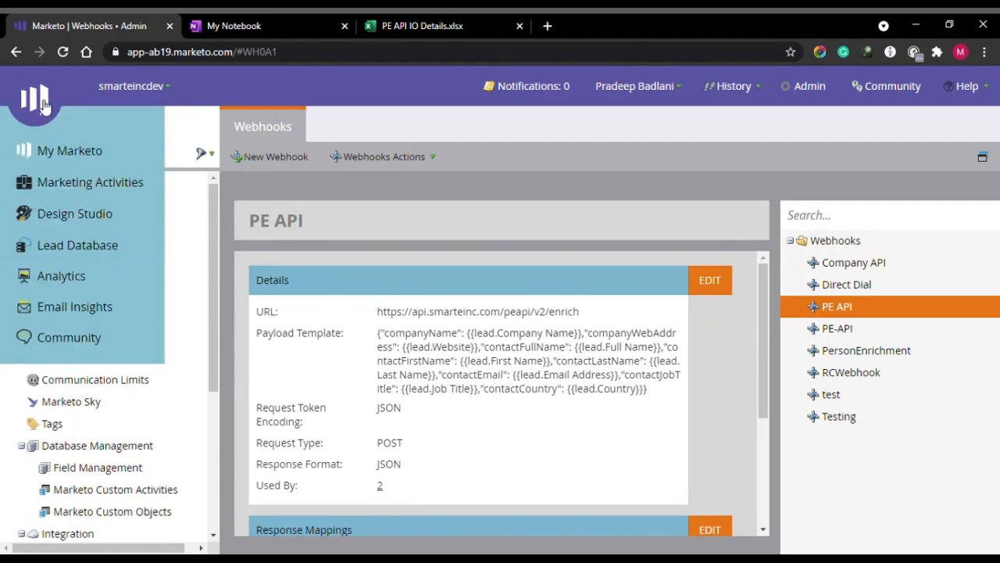
left_click(106, 188)
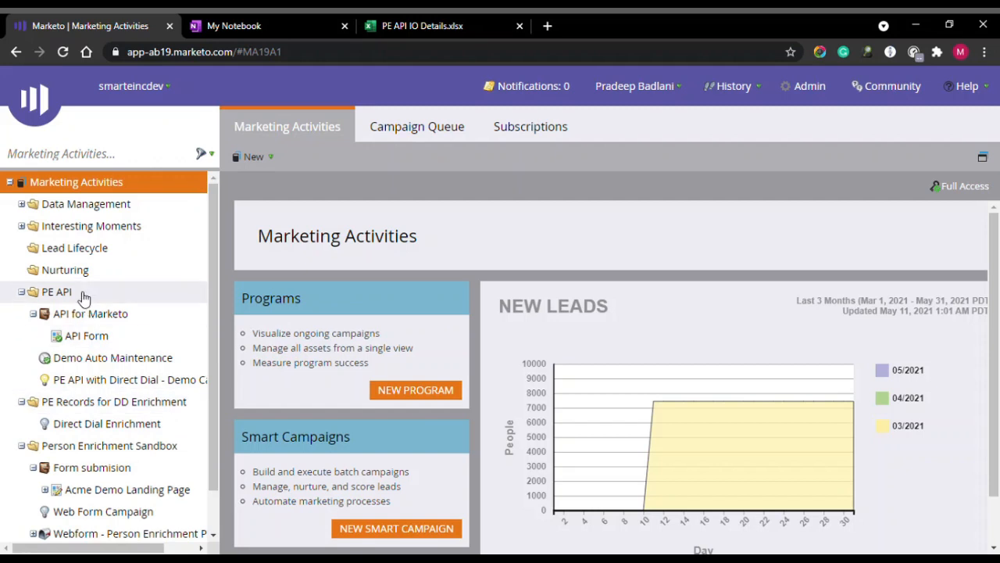
left_click(110, 298)
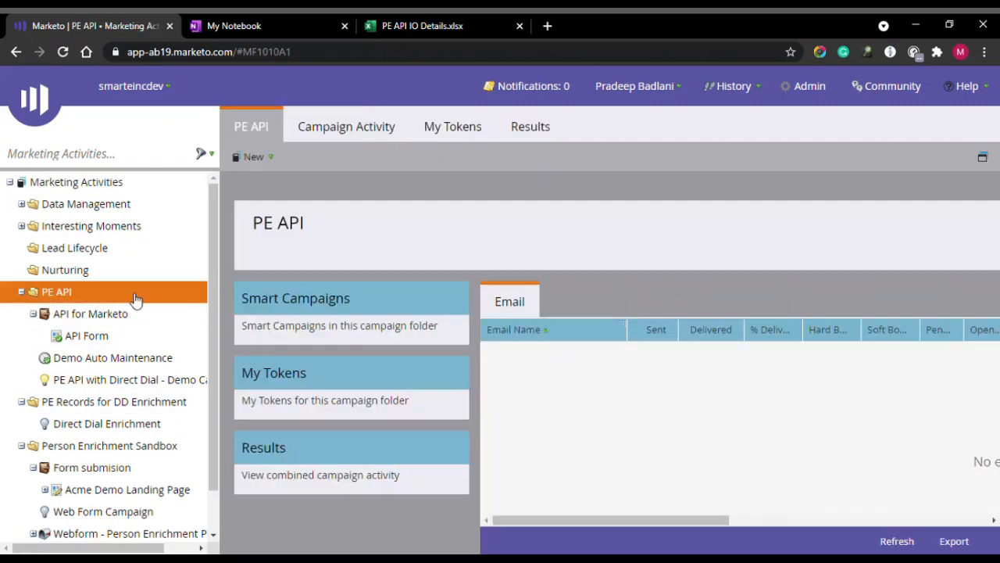
Create a new smart campaign named 'PE-API Demo' in the PE API folder.
right_click(135, 298)
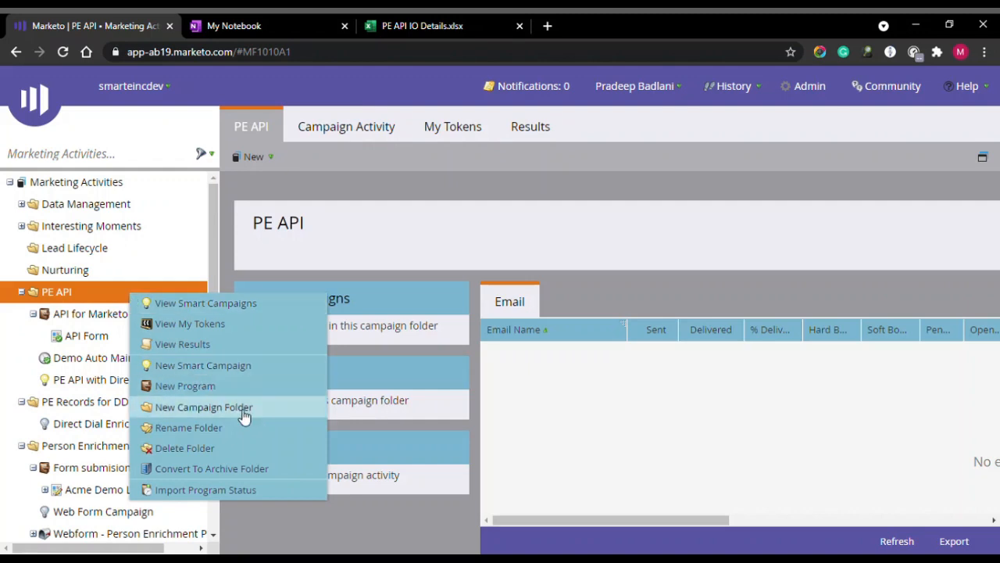
left_click(278, 370)
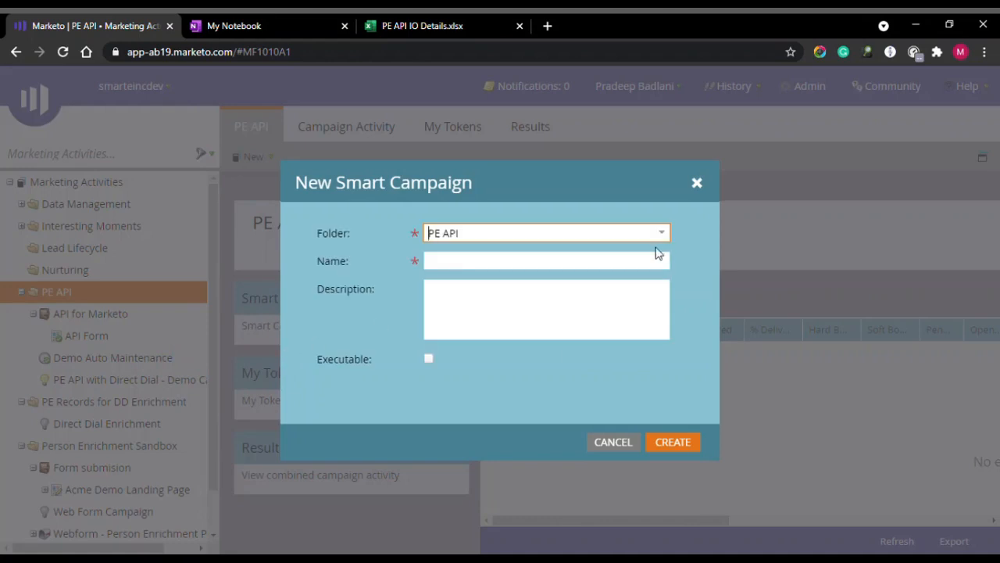
left_click(507, 264)
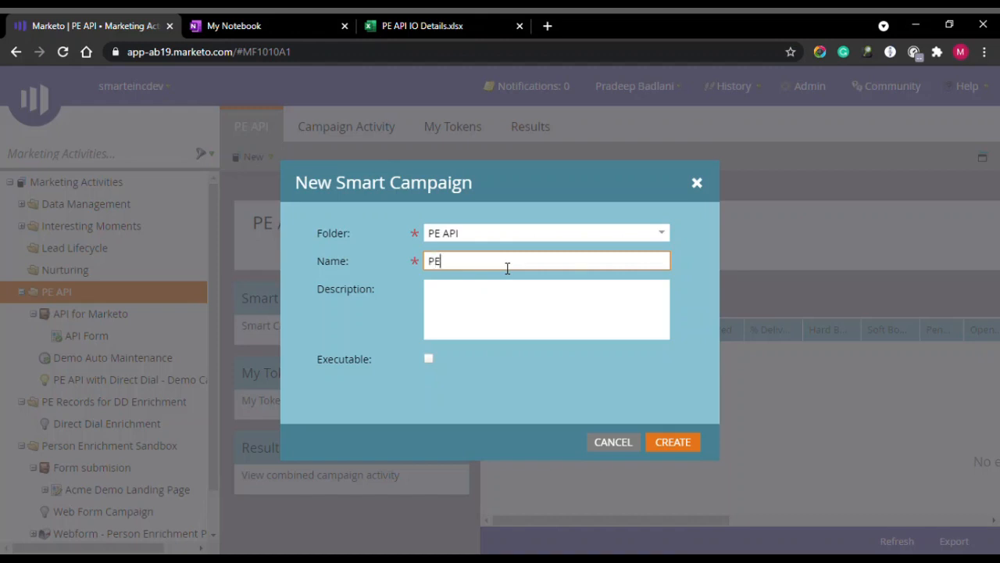
type("PE-API Demo")
key("Tab")
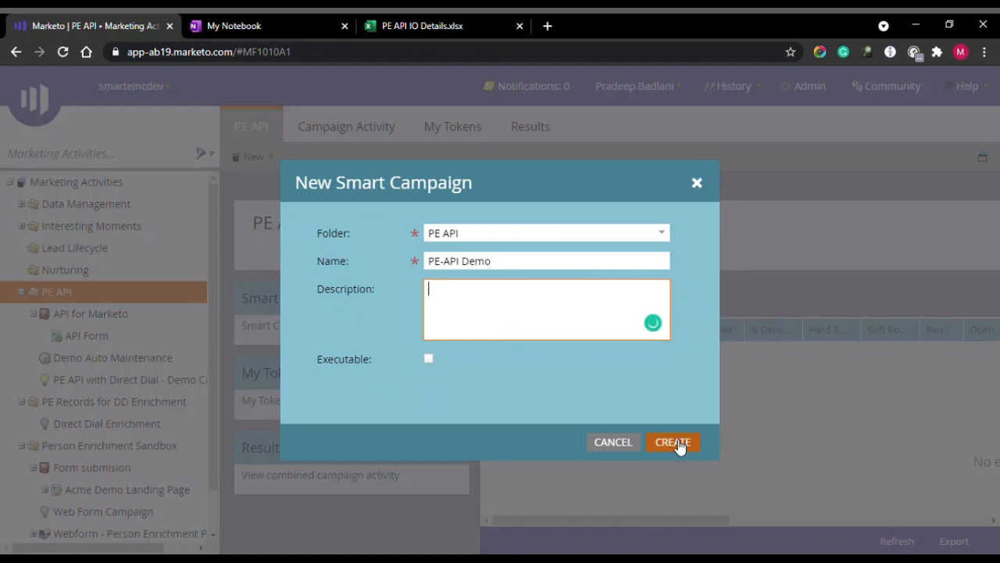
left_click(680, 446)
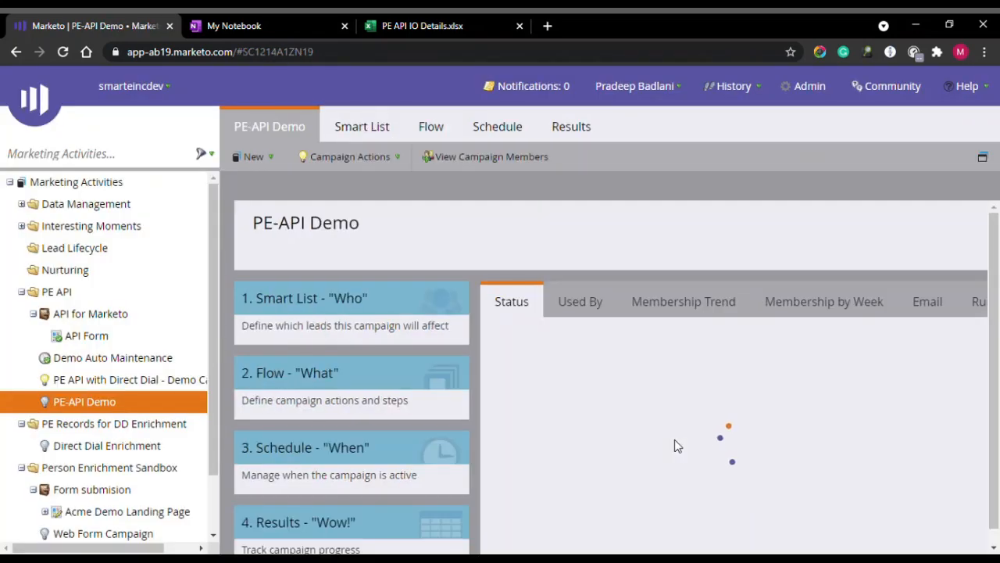
On the campaign's smart list, add an Added to List trigger and leave its list unchosen.
left_click(375, 120)
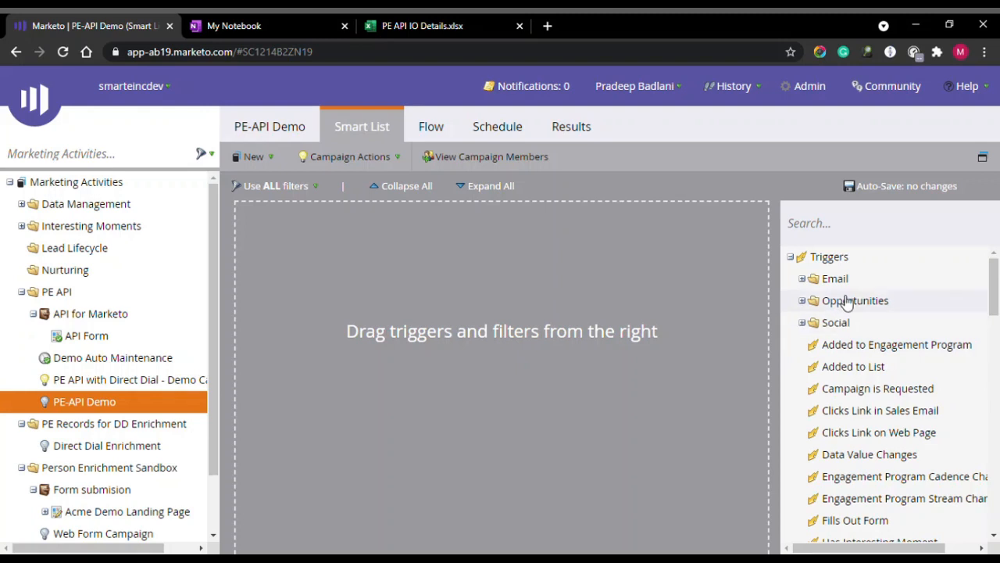
left_click_drag(994, 284, 995, 296)
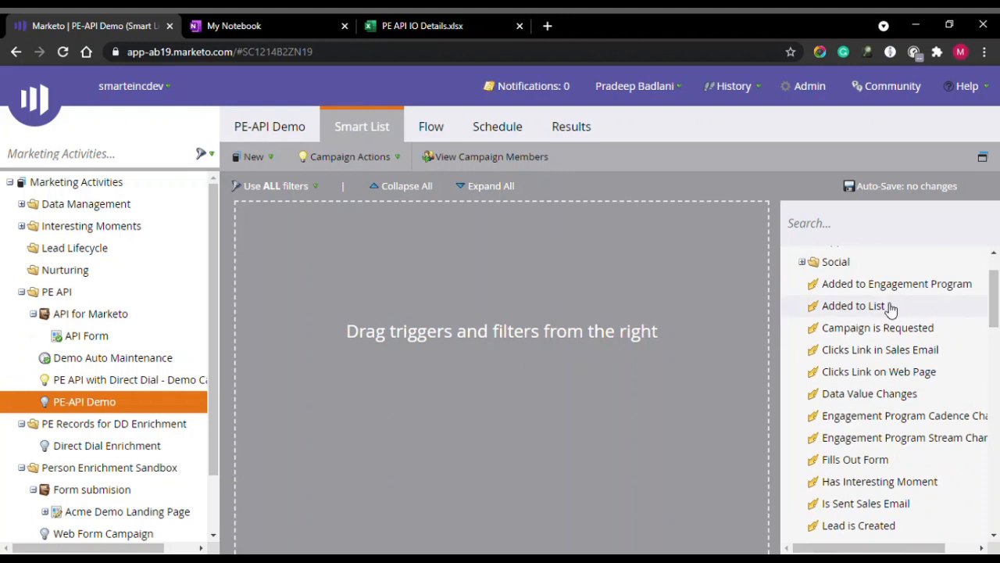
left_click_drag(891, 308, 496, 274)
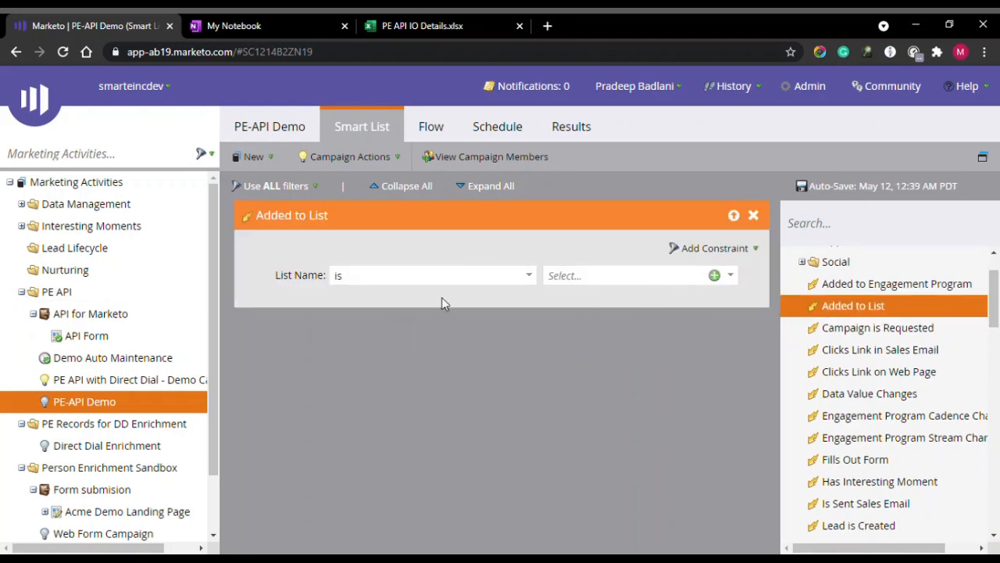
left_click(730, 277)
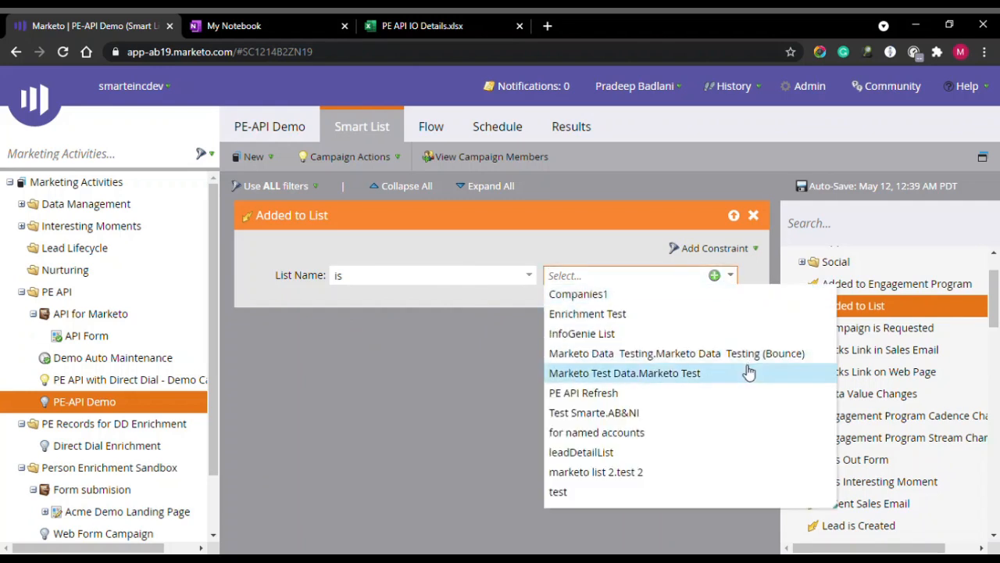
left_click(362, 355)
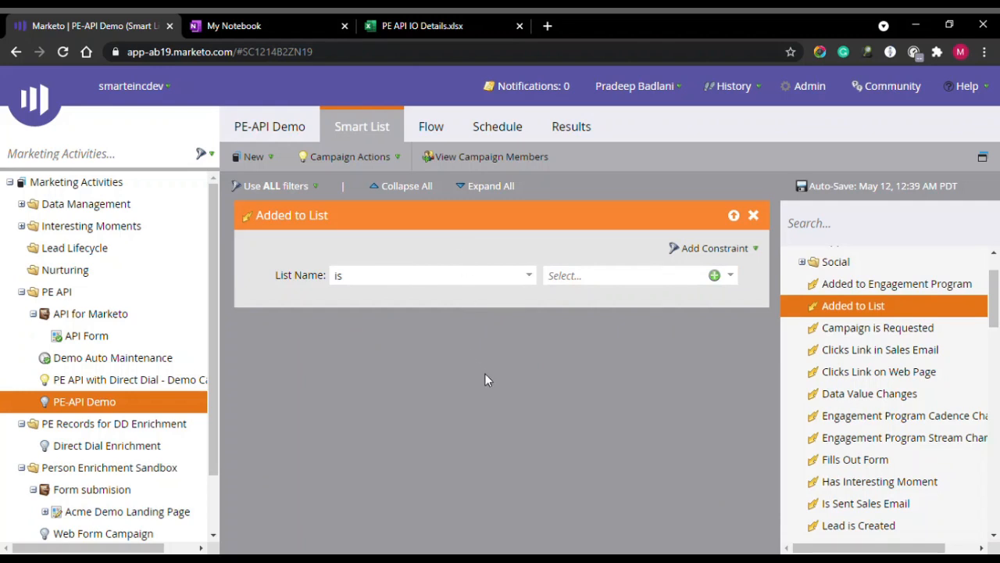
Delete the Added to List trigger and add a Lead is Created trigger instead.
left_click(755, 217)
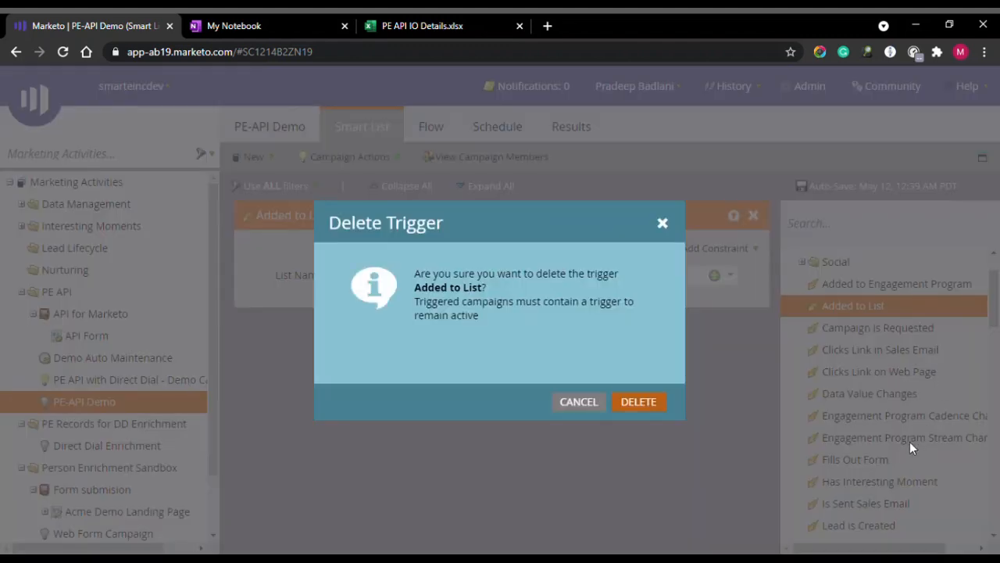
left_click(647, 407)
scroll(883, 341, "down", 3)
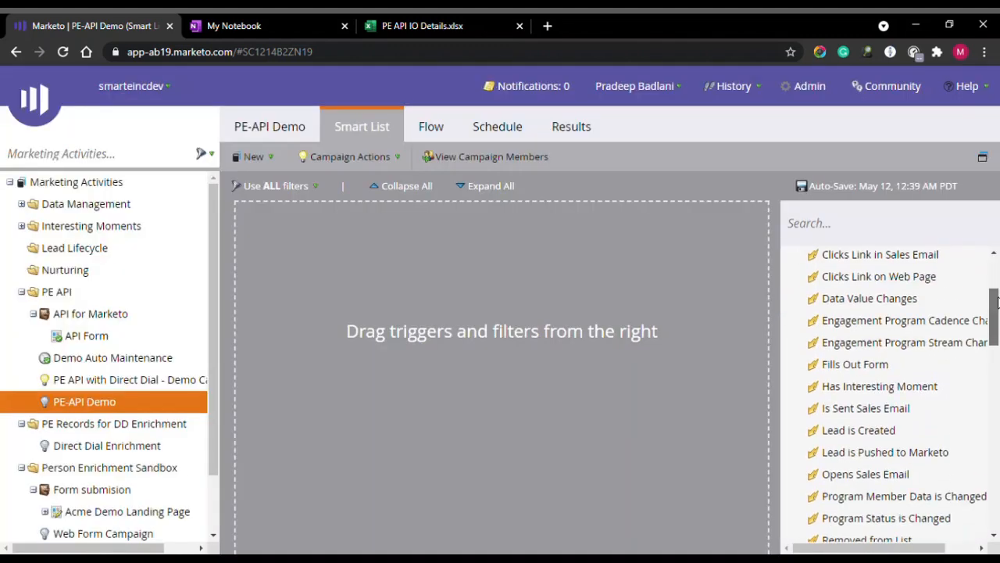
left_click_drag(874, 358, 394, 304)
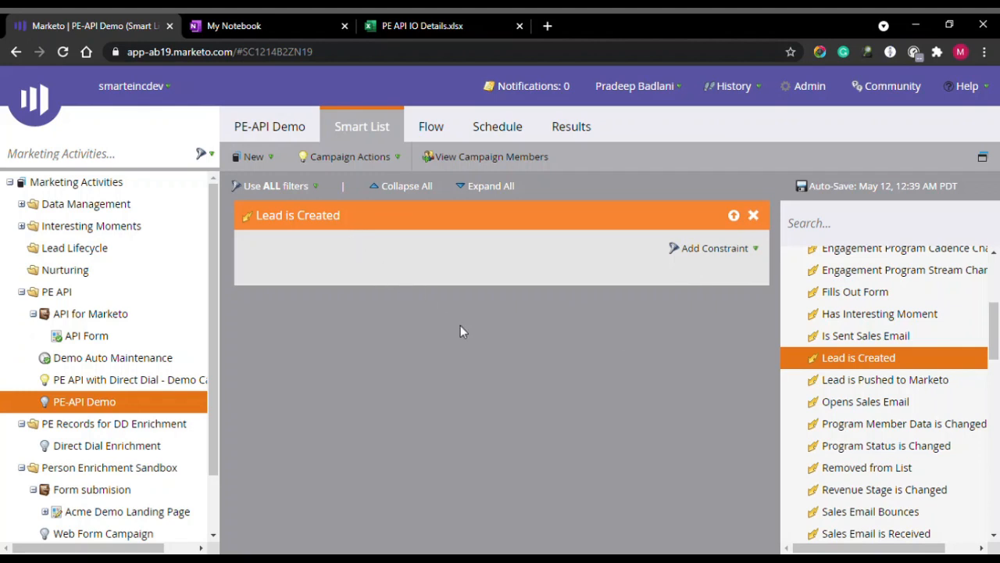
left_click(435, 130)
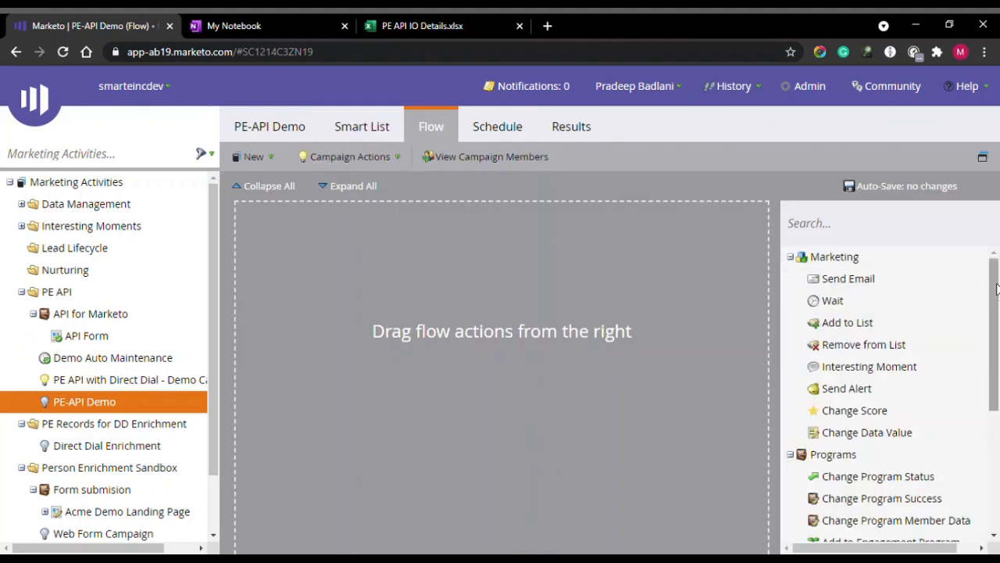
Add a Call Webhook flow step that uses the PE API webhook.
left_click_drag(996, 289, 996, 408)
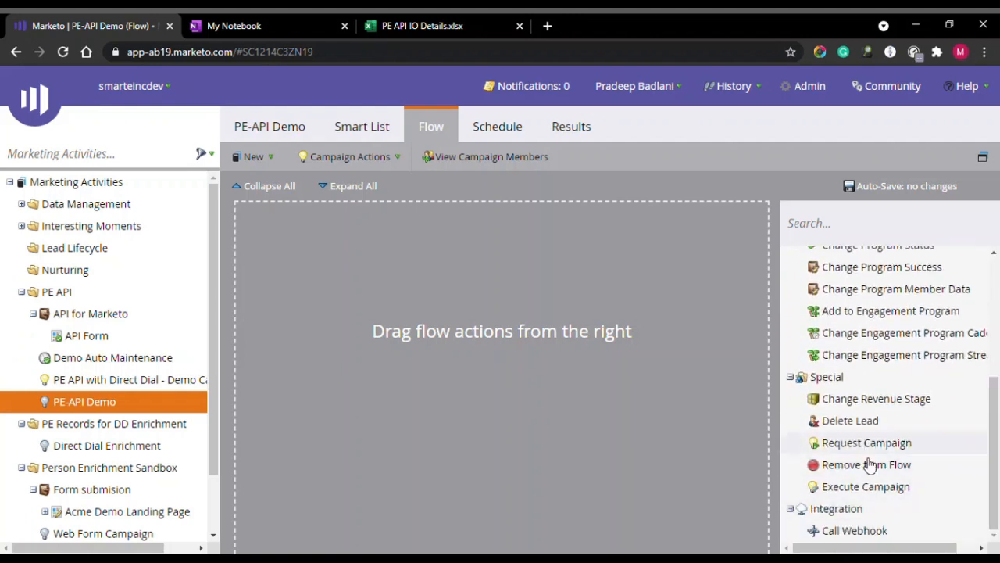
left_click_drag(853, 529, 520, 283)
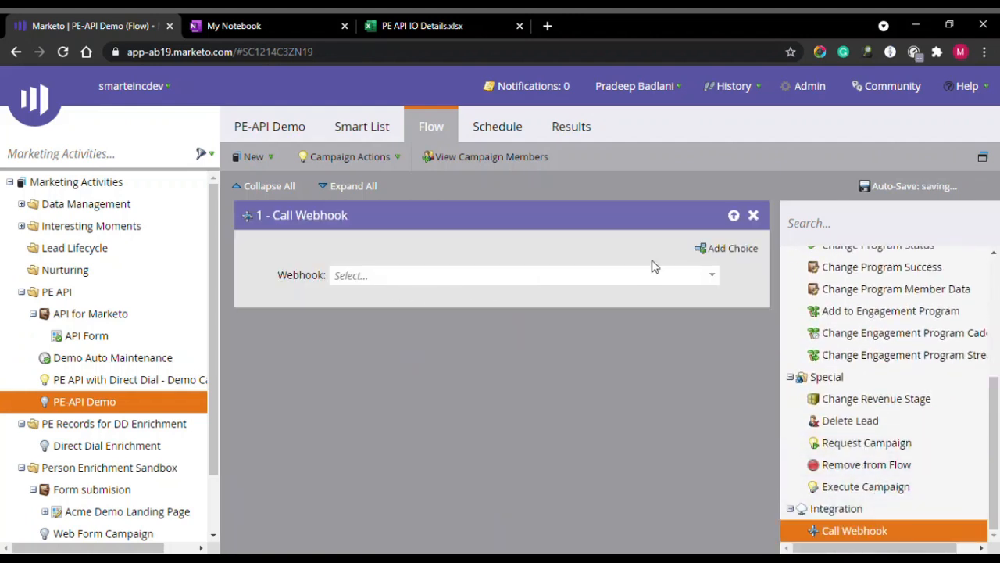
left_click(710, 279)
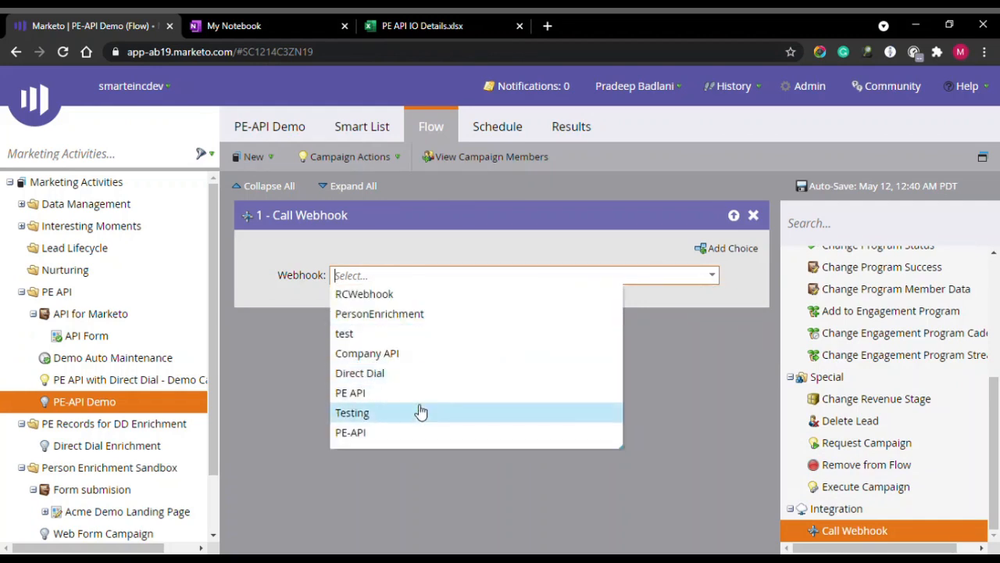
left_click(422, 398)
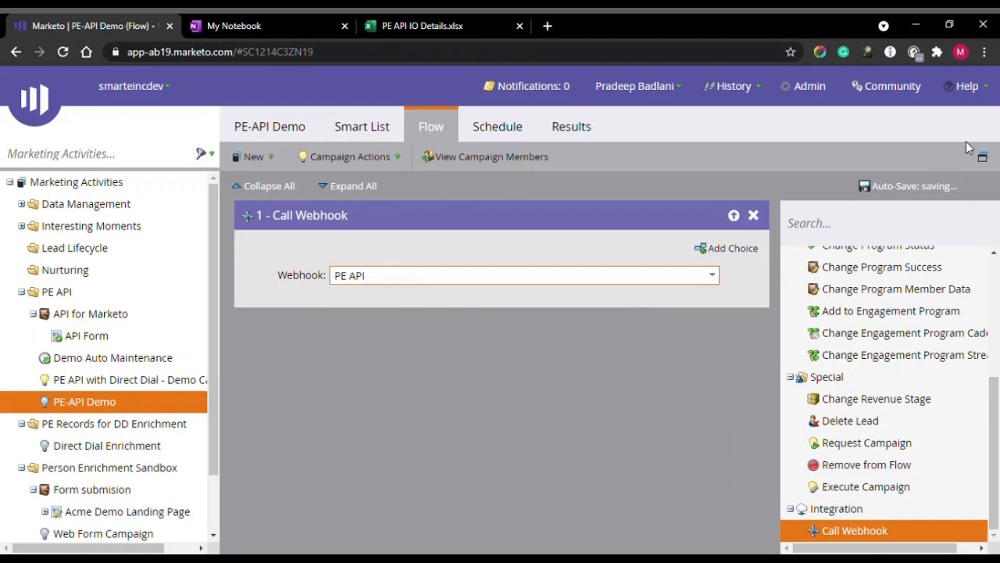
left_click(510, 124)
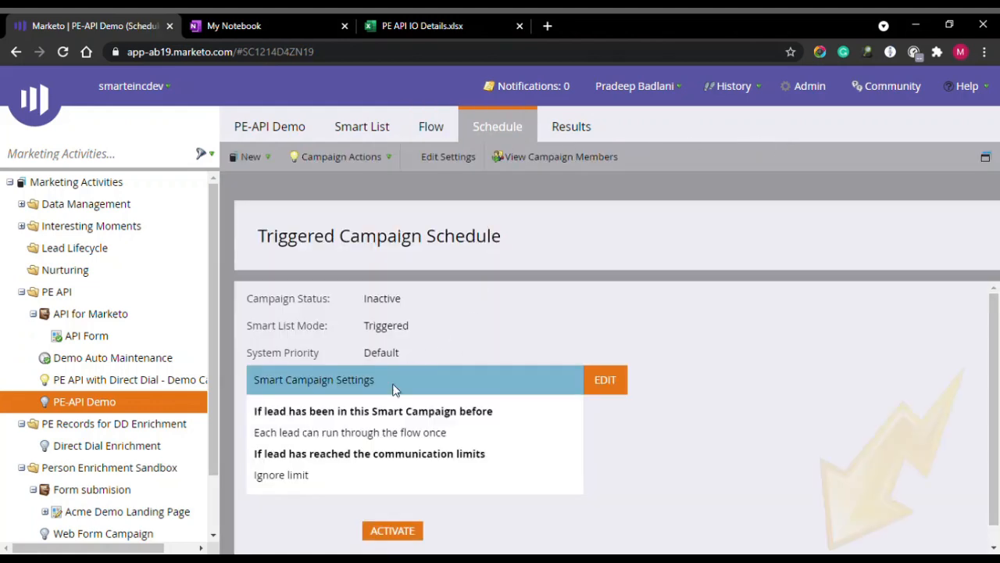
Activate the PE-API Demo triggered campaign and check its Results tab, which shows no activities yet.
scroll(395, 388, "down", 1)
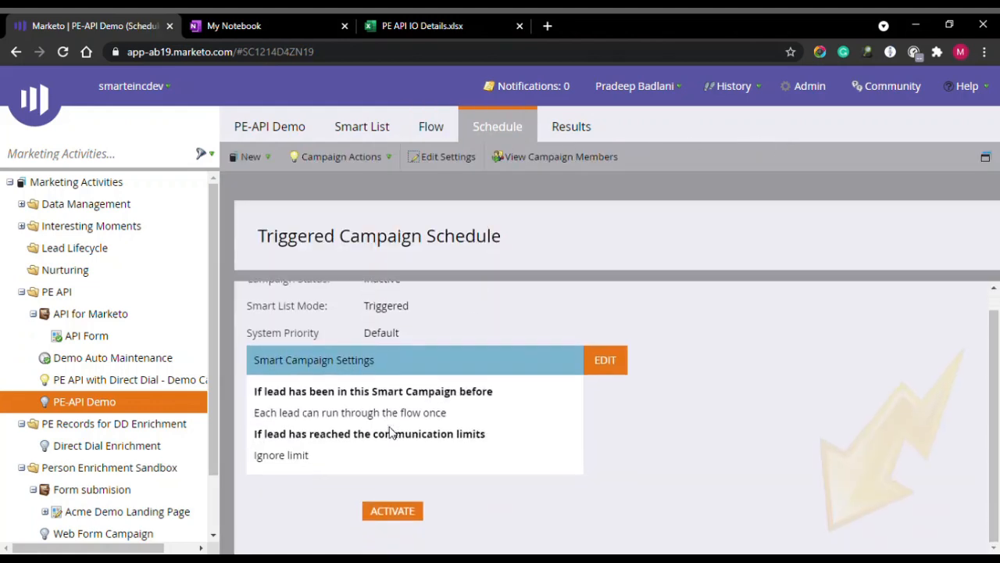
left_click(393, 512)
left_click(635, 418)
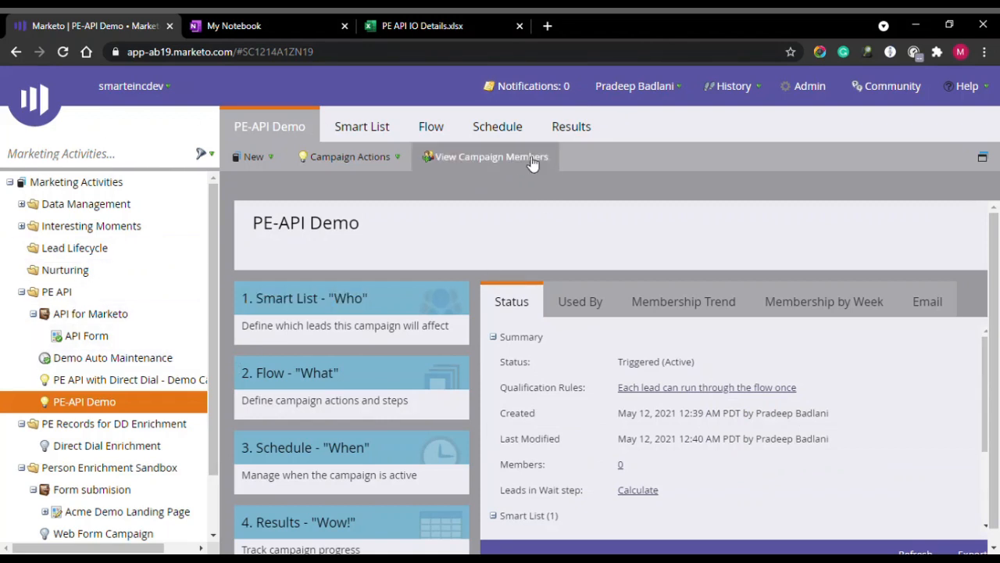
left_click(580, 127)
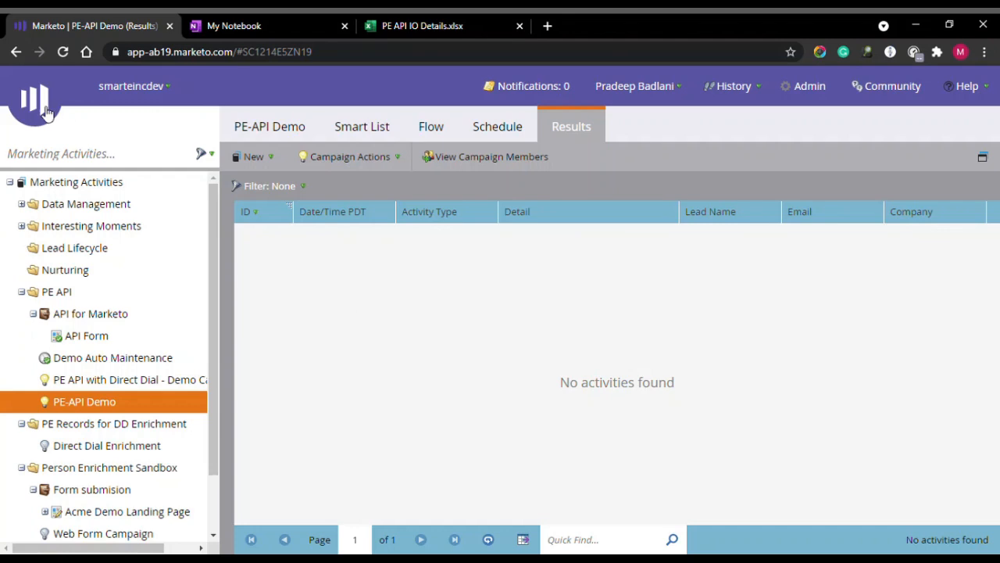
Go to the Lead Database and open the New dropdown for creating records.
mouse_move(54, 136)
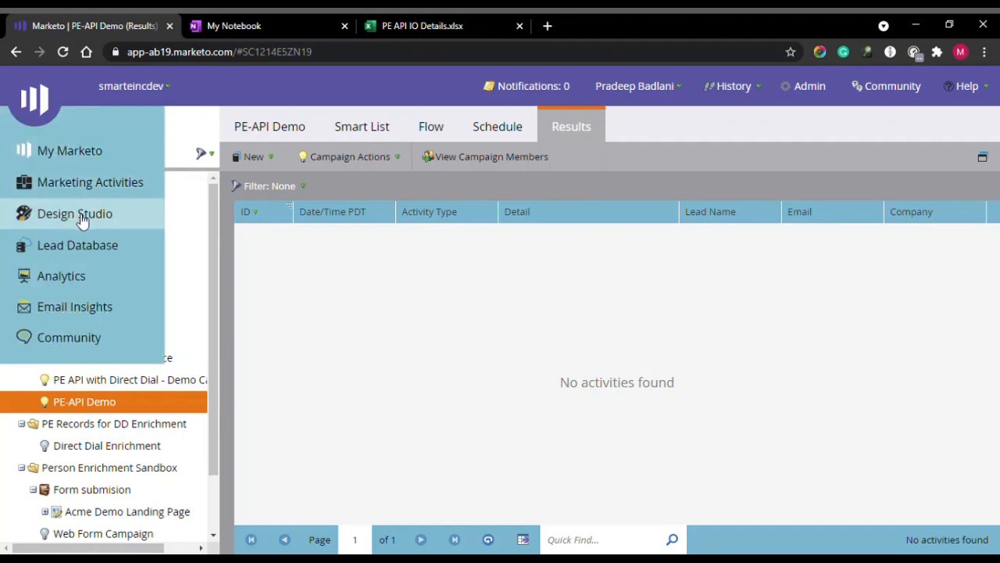
left_click(86, 250)
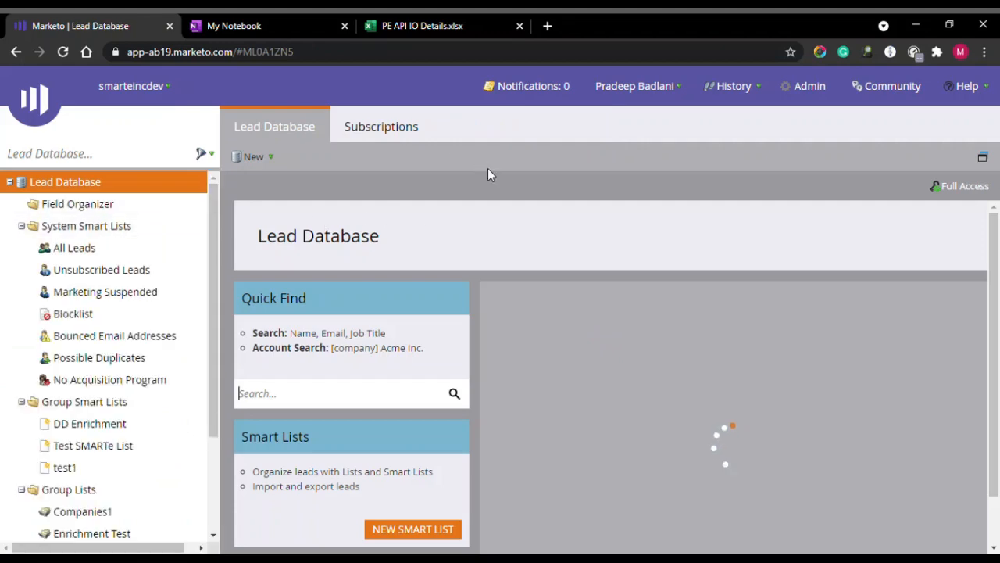
left_click(275, 160)
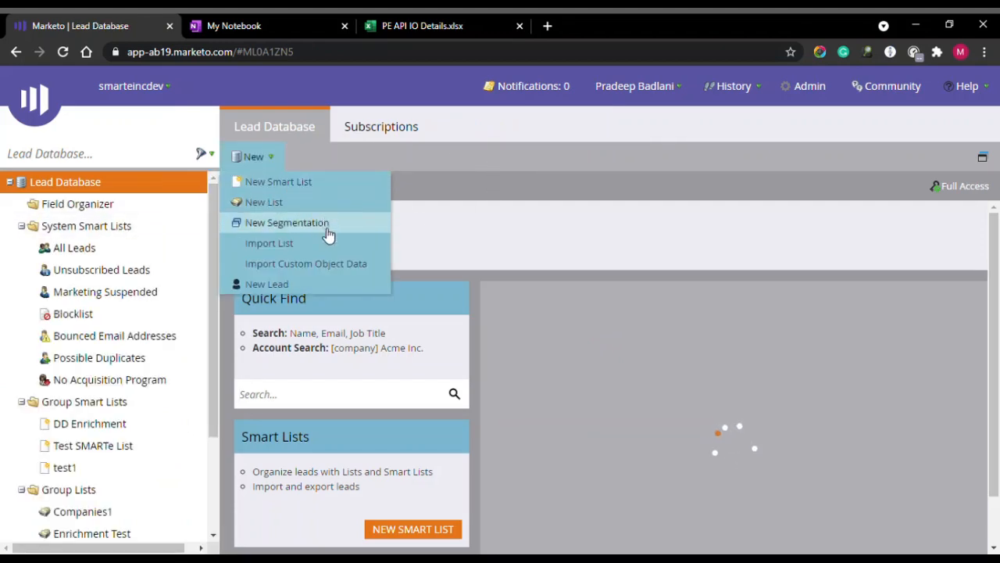
Create a new lead with the contact's first name, last name and work e-mail address.
left_click(341, 286)
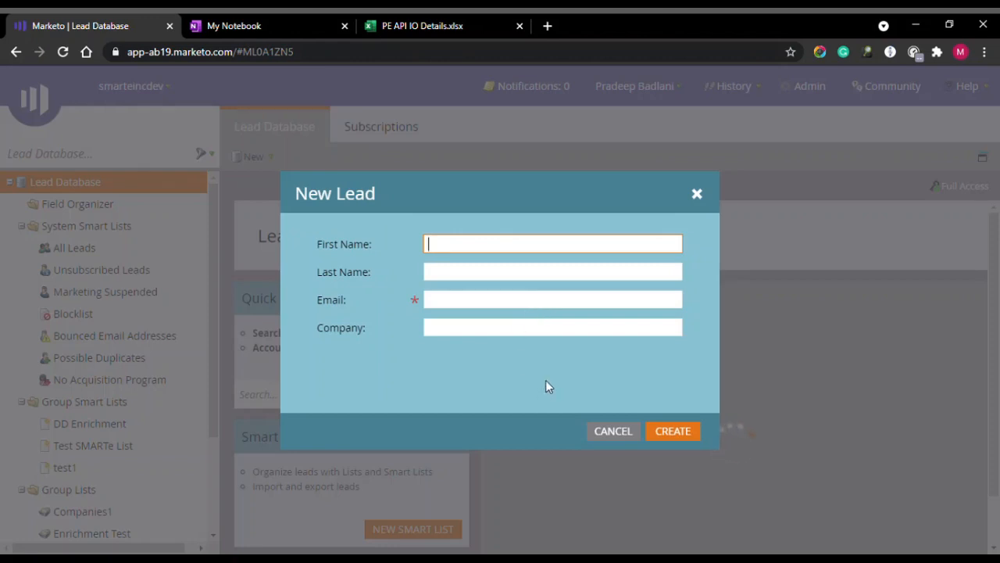
key("Tab")
key("Tab")
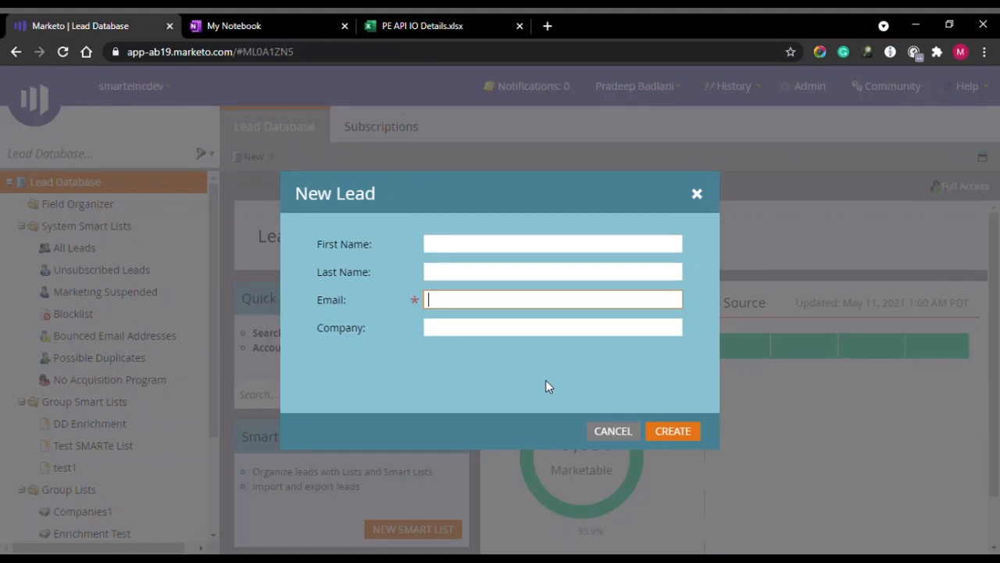
type("Sa")
key("shift+Tab")
key("shift+Tab")
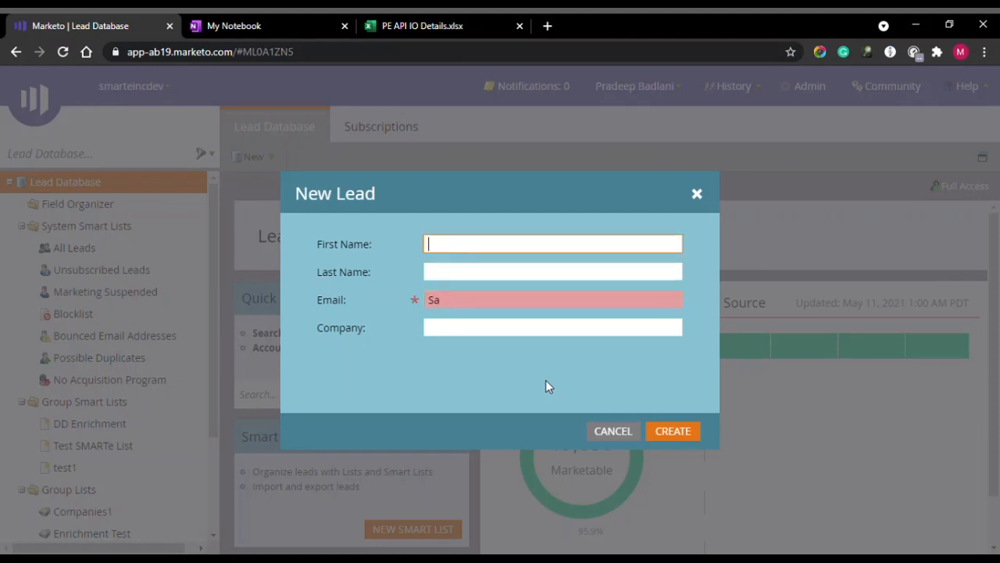
key("Tab")
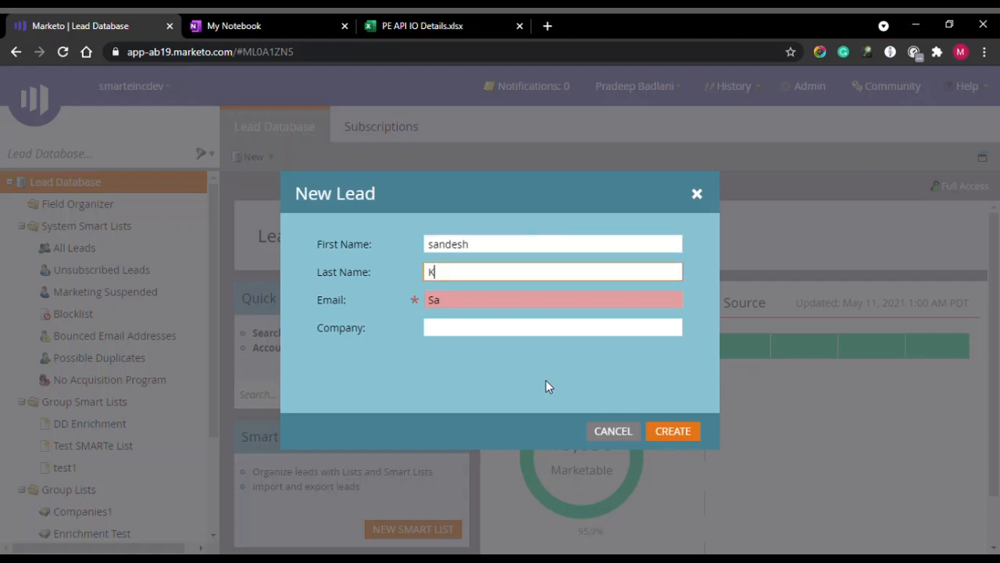
key("Tab")
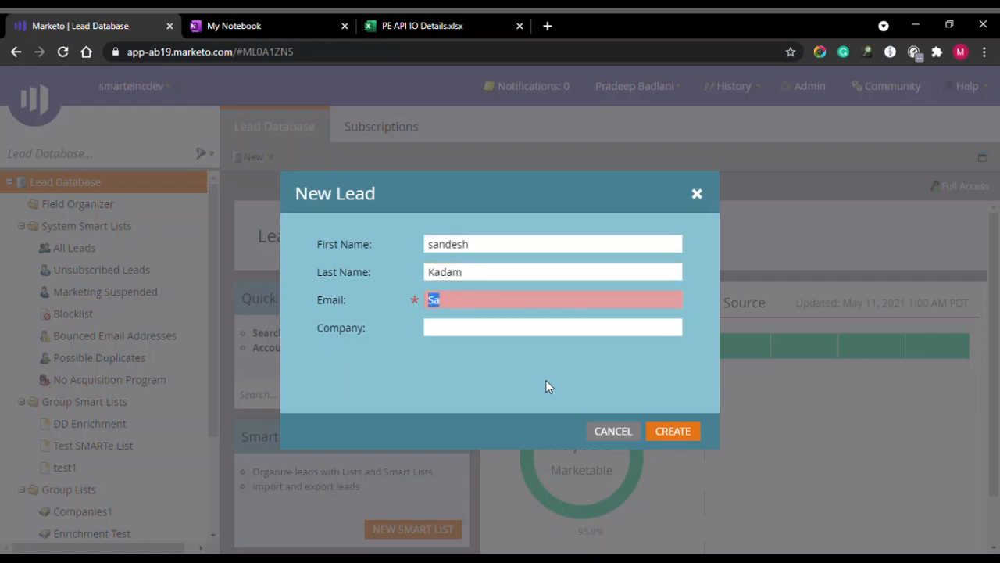
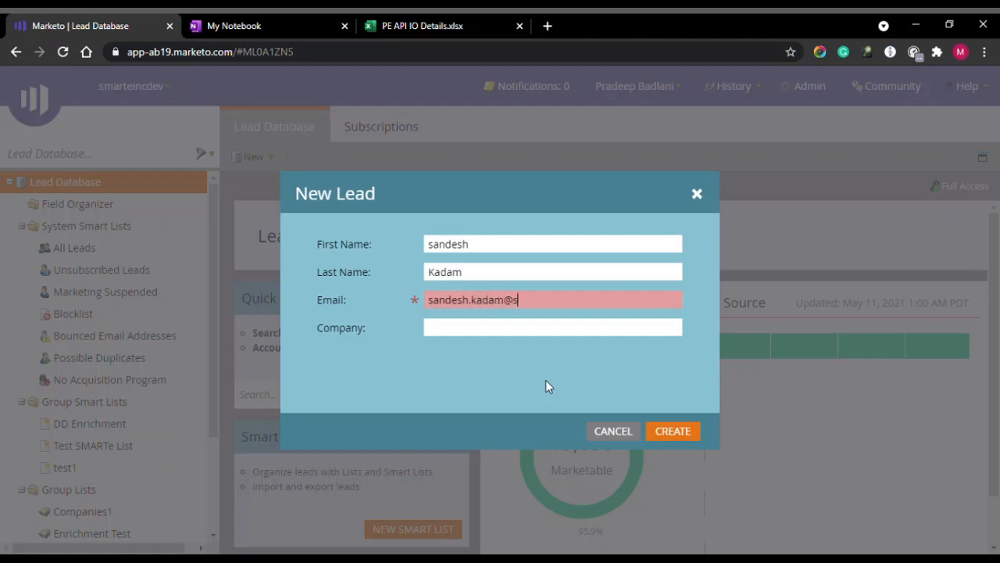
key("Tab")
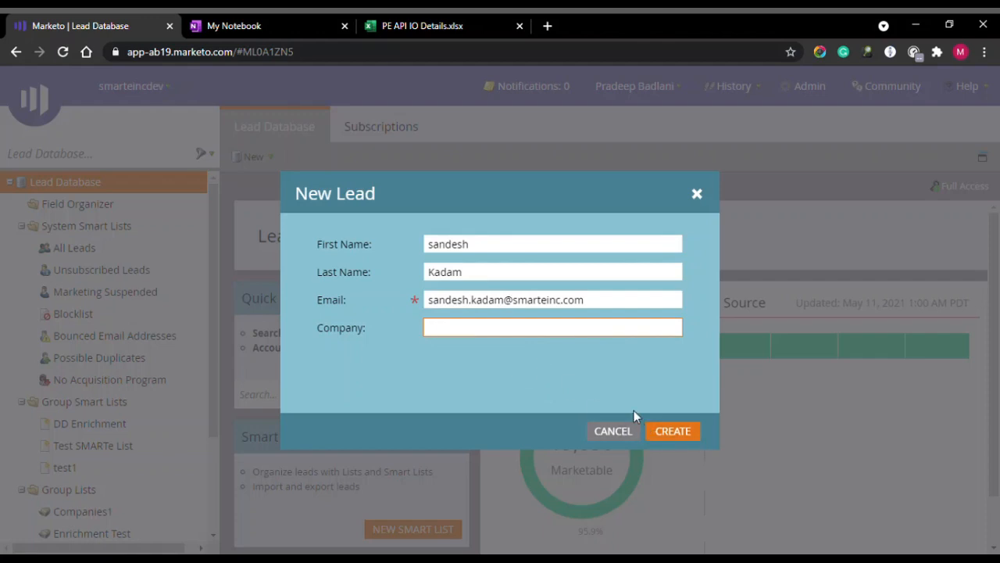
left_click(670, 431)
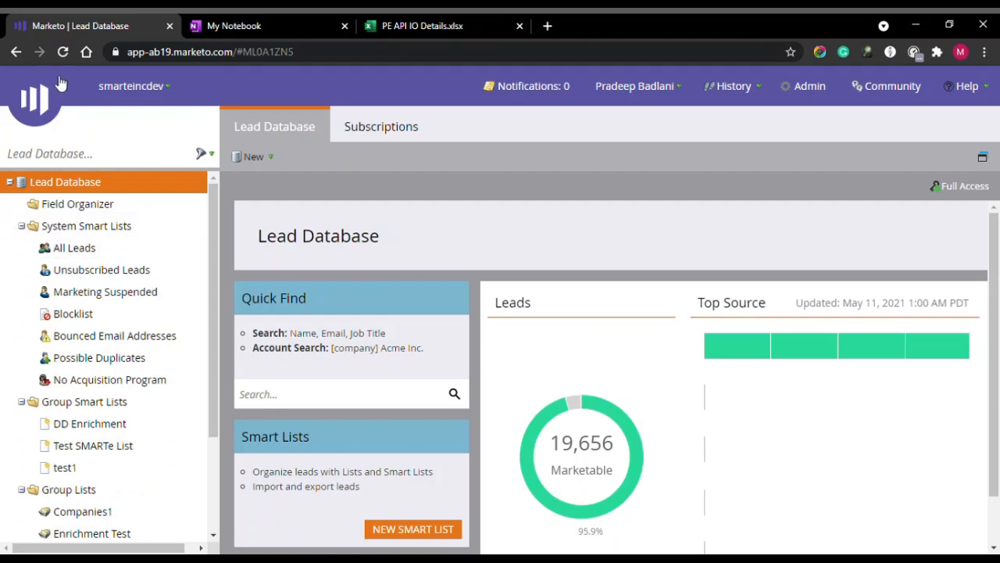
Open PE-API Demo's Results in Marketing Activities and open the webhook call activity 158151.
left_click(48, 108)
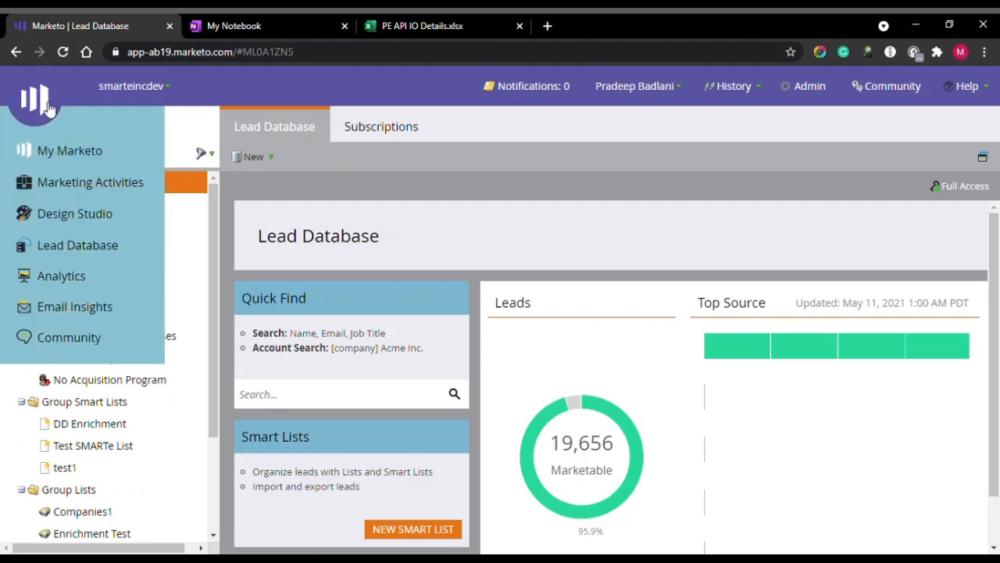
left_click(92, 186)
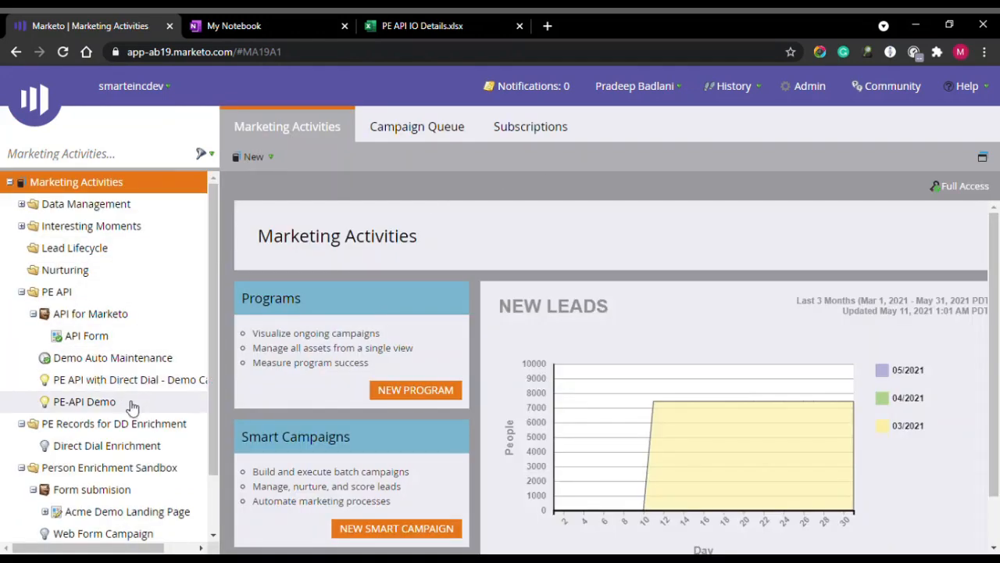
left_click(109, 403)
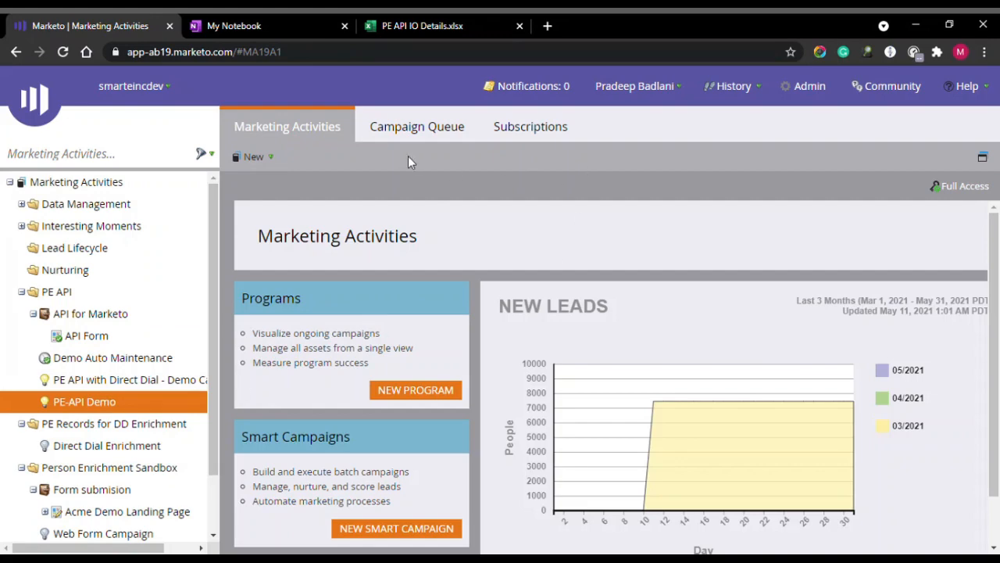
left_click(585, 128)
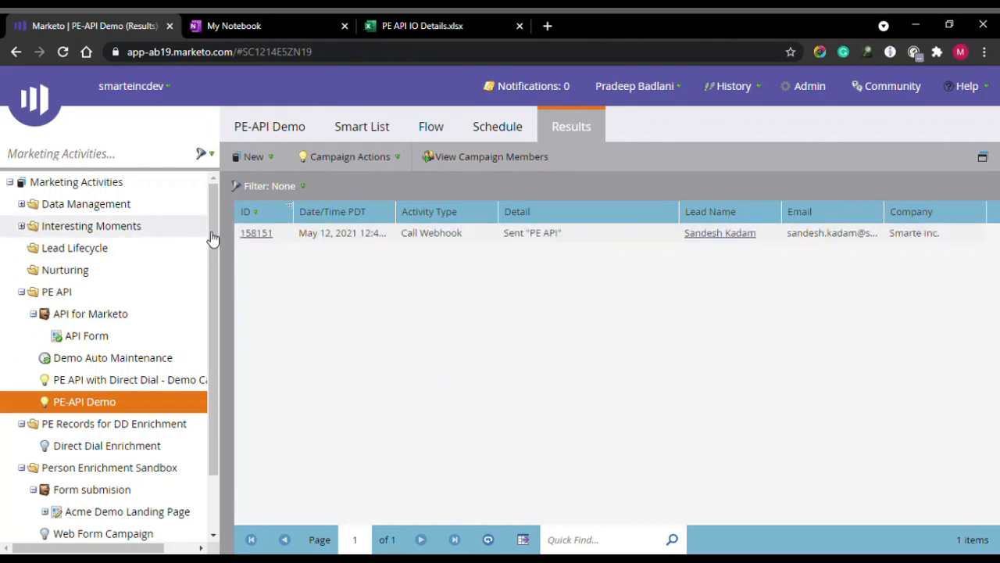
left_click(245, 232)
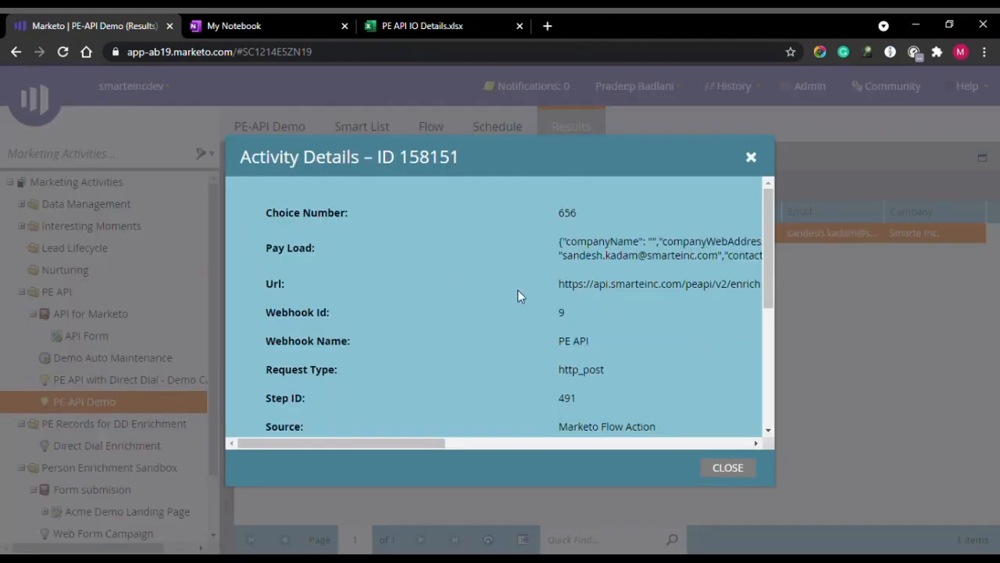
Select and review the request payload and enriched JSON response (code 200), then close the details.
left_click_drag(373, 443, 384, 444)
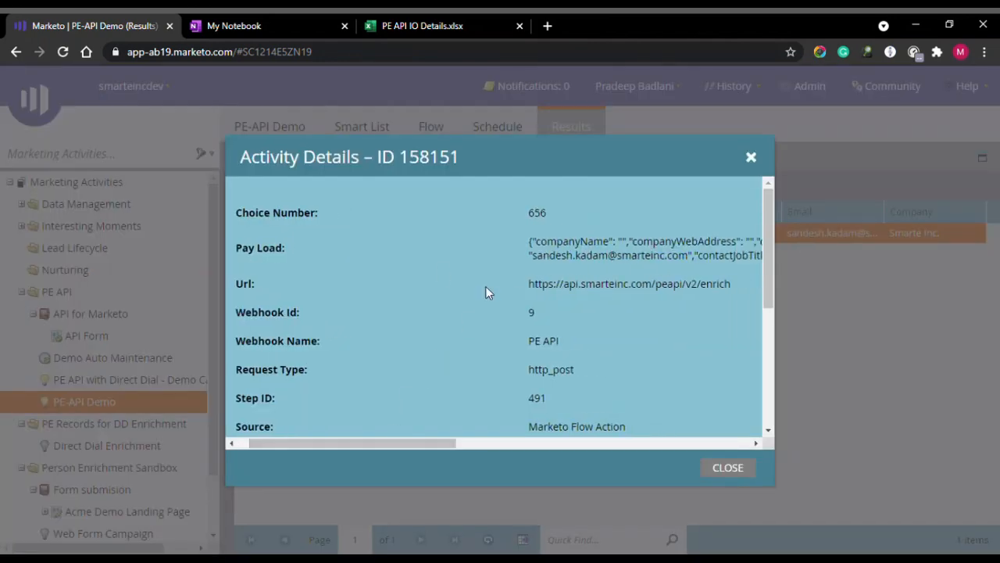
left_click_drag(523, 241, 719, 255)
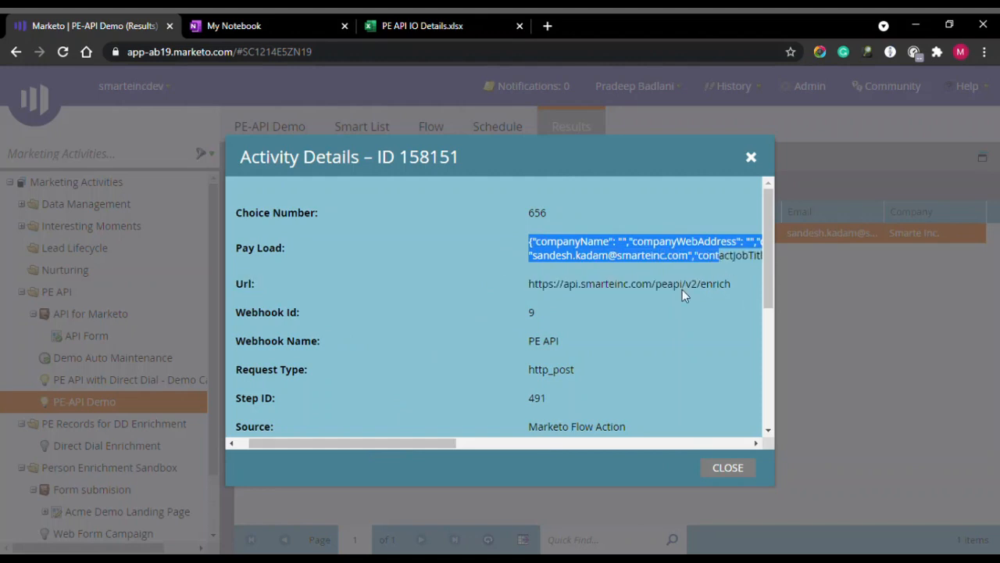
left_click_drag(367, 442, 413, 450)
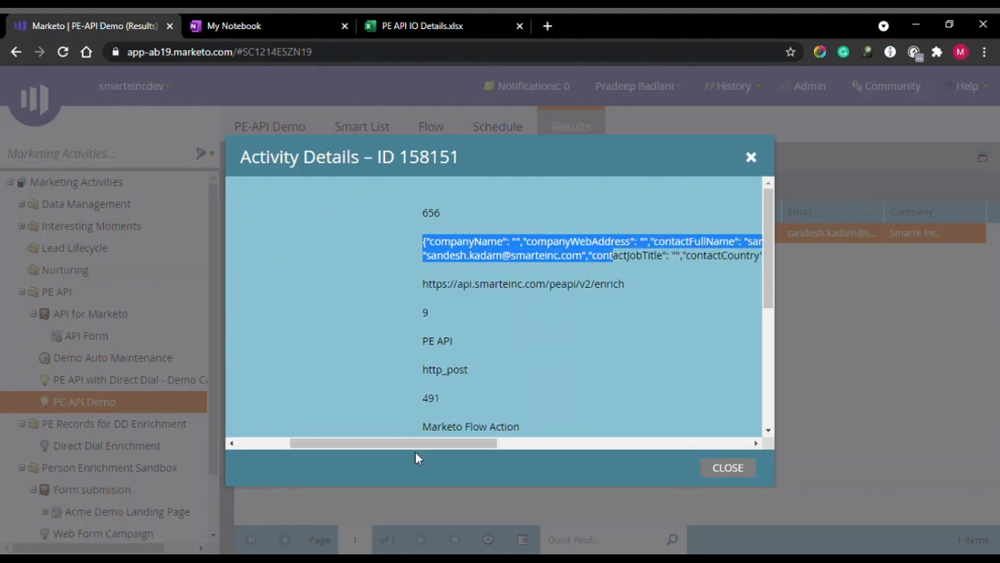
scroll(532, 306, "down", 5)
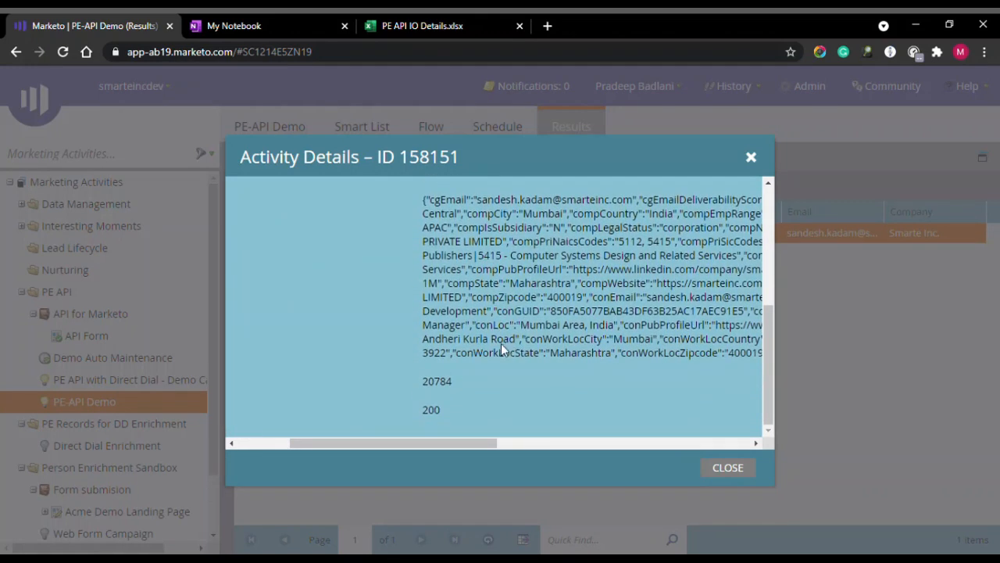
left_click_drag(436, 441, 452, 422)
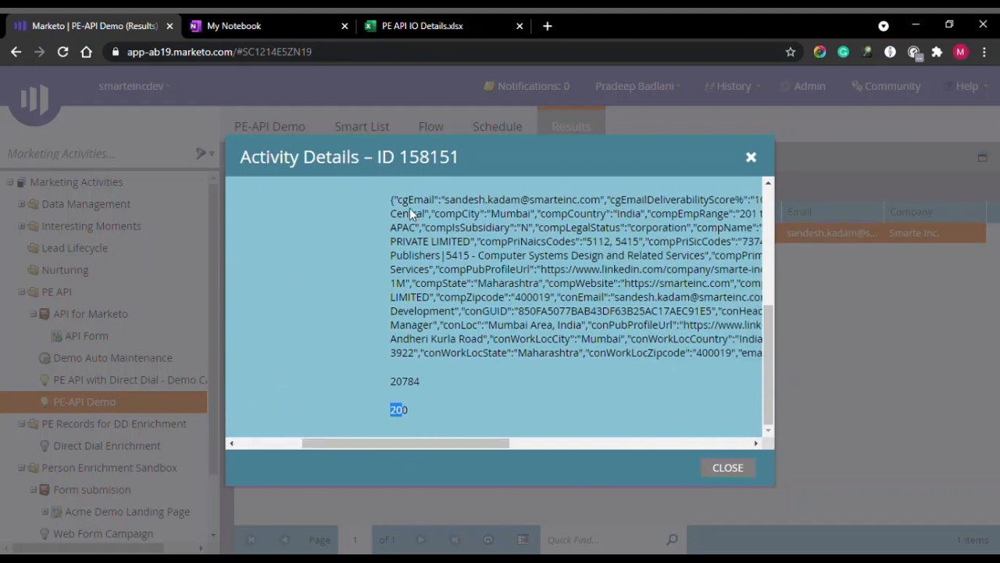
left_click_drag(389, 198, 610, 401)
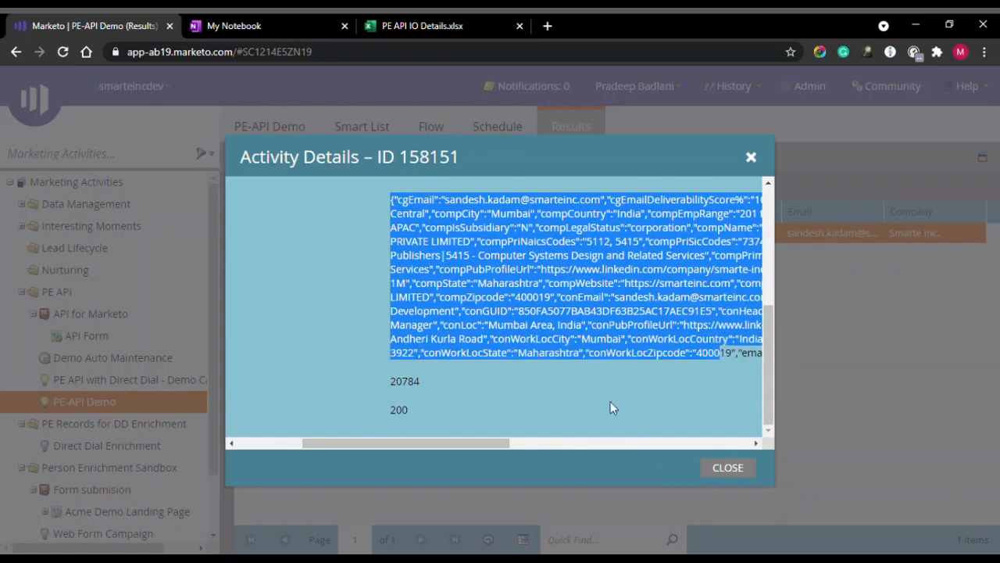
left_click_drag(470, 443, 399, 447)
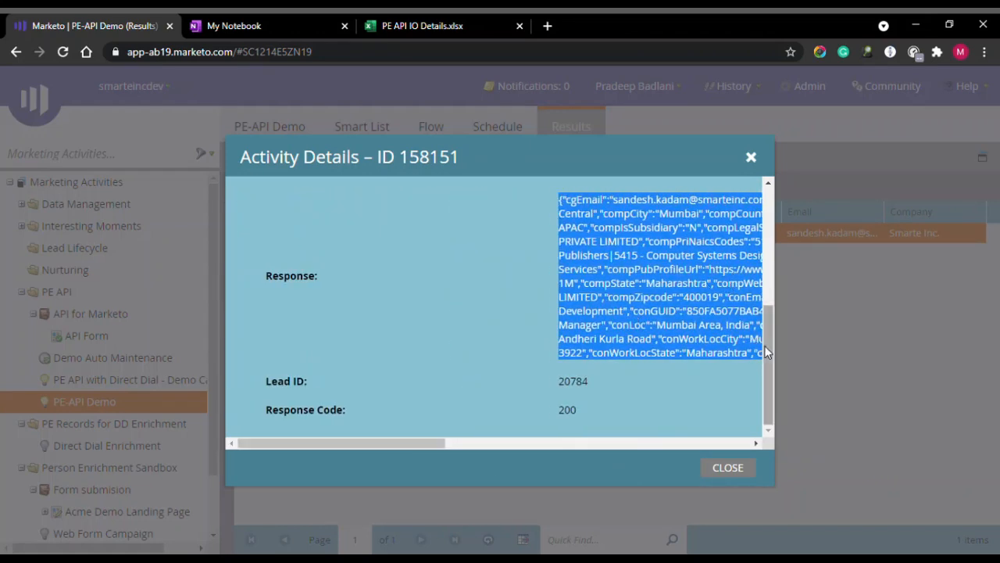
left_click_drag(770, 345, 769, 255)
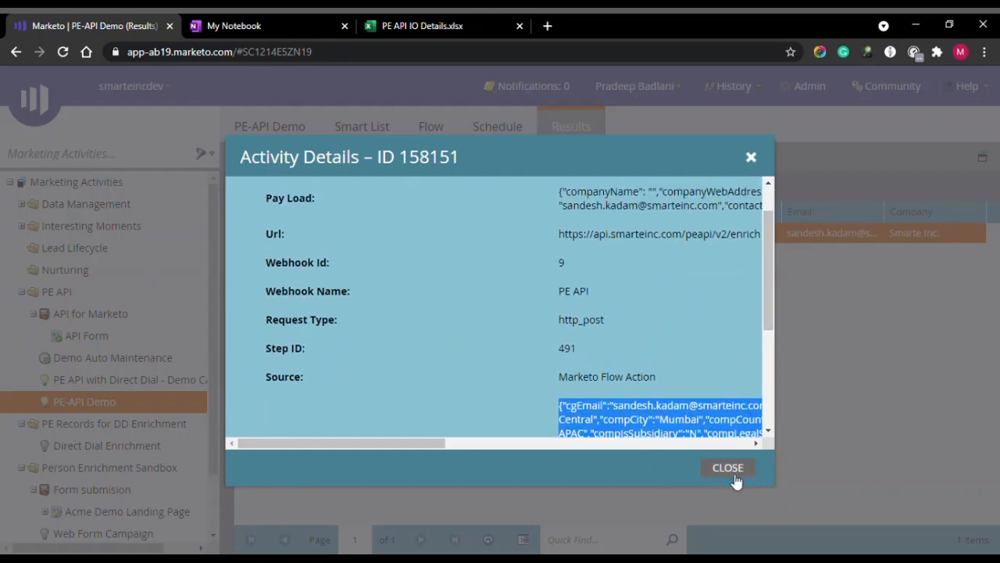
left_click(728, 467)
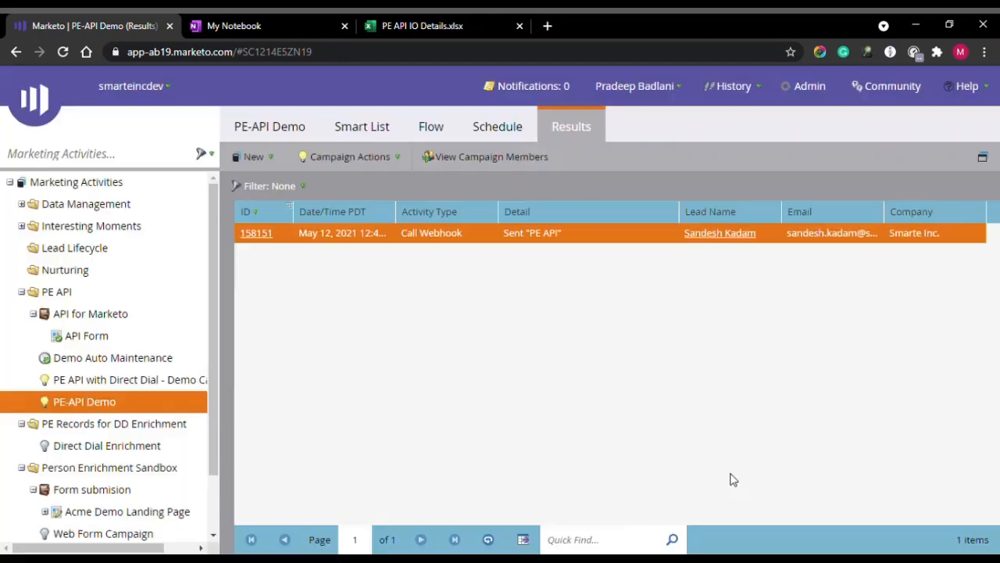
In Lead Database's All Leads, sort by Updated descending and open the newest lead's record.
left_click(47, 117)
left_click(94, 245)
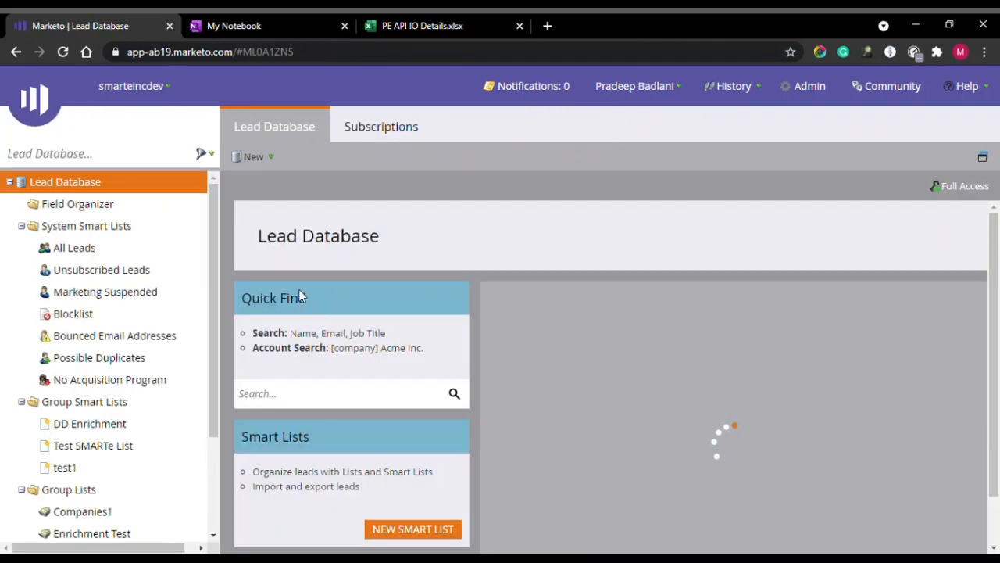
left_click(110, 248)
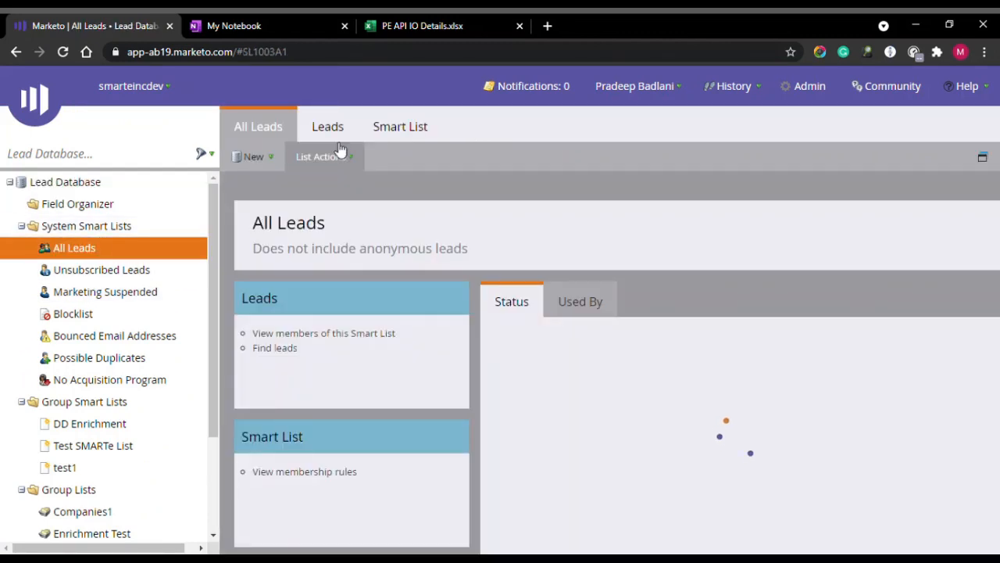
left_click(327, 126)
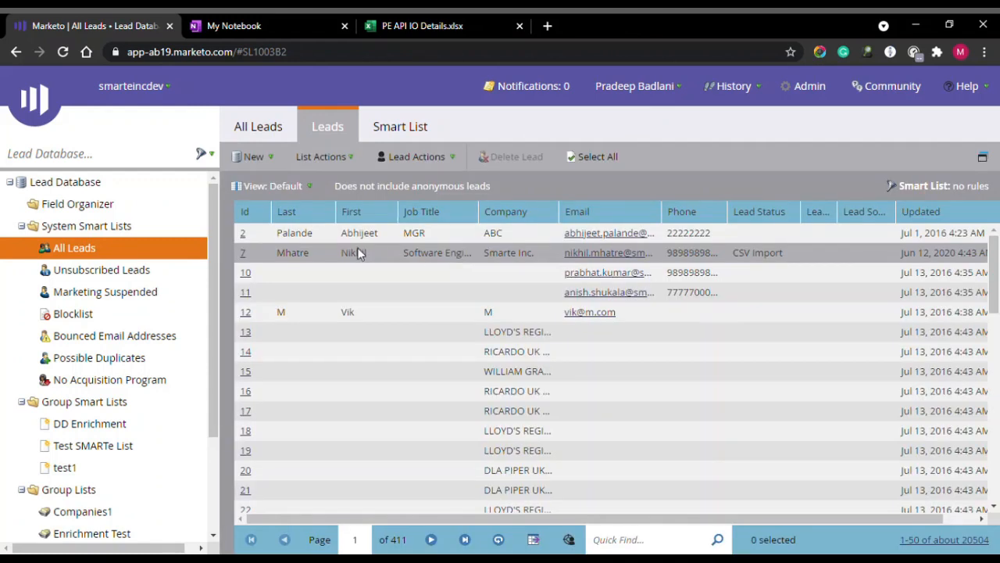
left_click(961, 216)
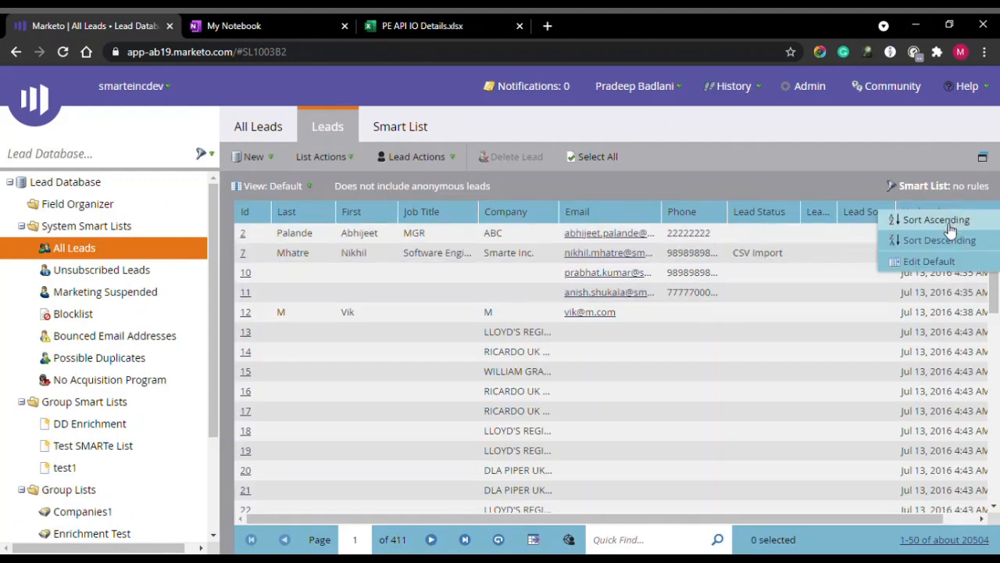
left_click(942, 244)
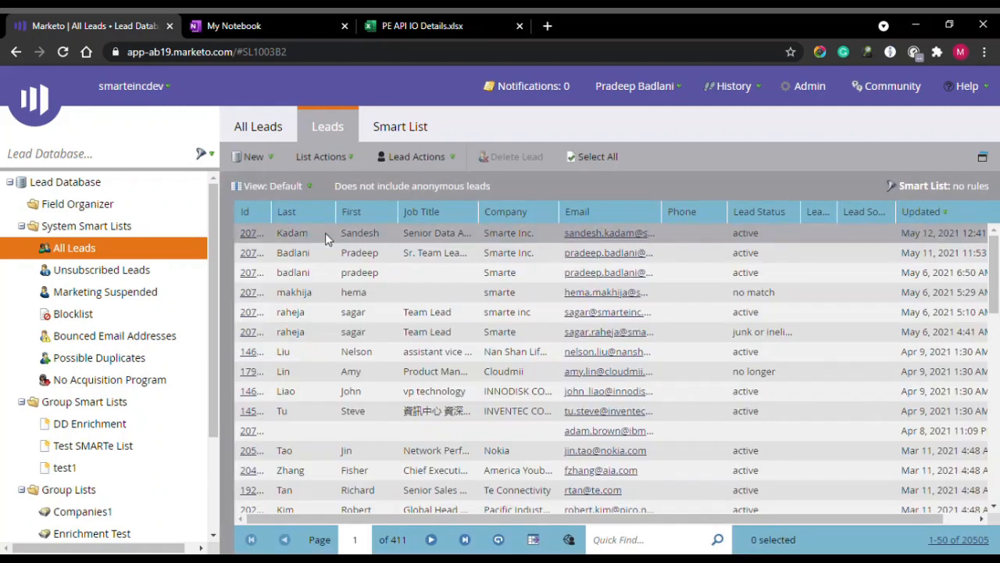
double_click(256, 234)
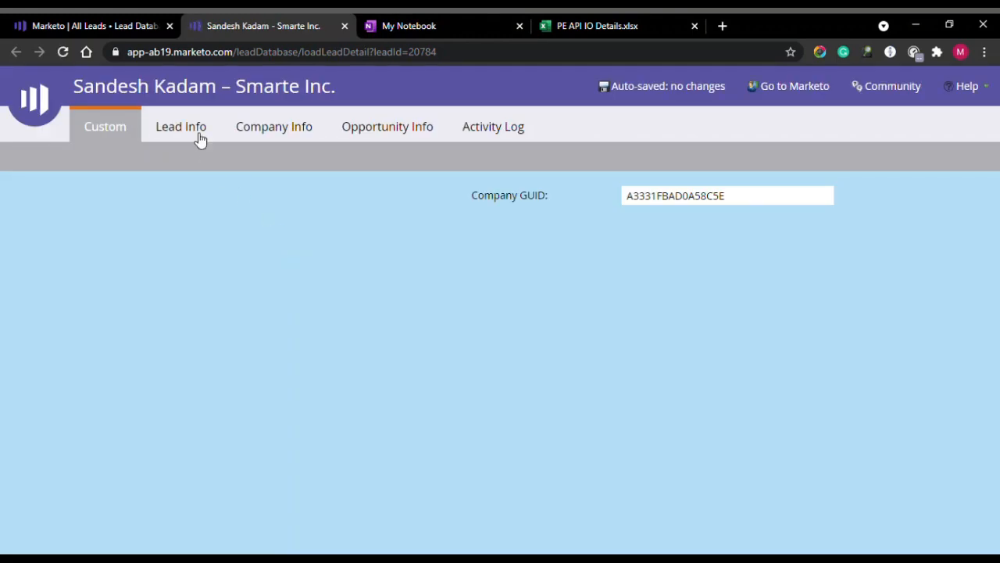
Check the Lead Info fields: Senior Data Analyst title, full address, and Engineering and Development role.
left_click(197, 128)
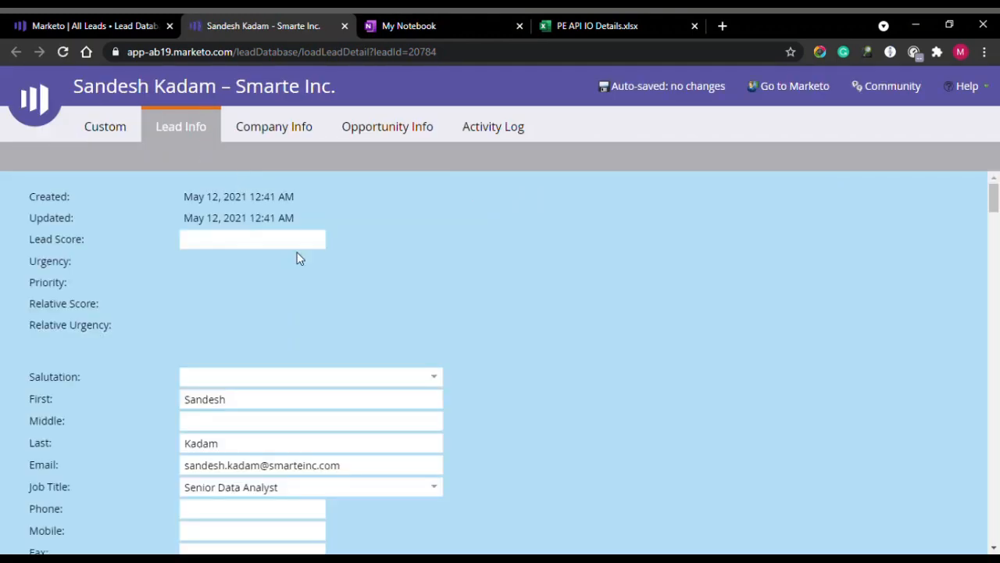
scroll(293, 266, "down", 2)
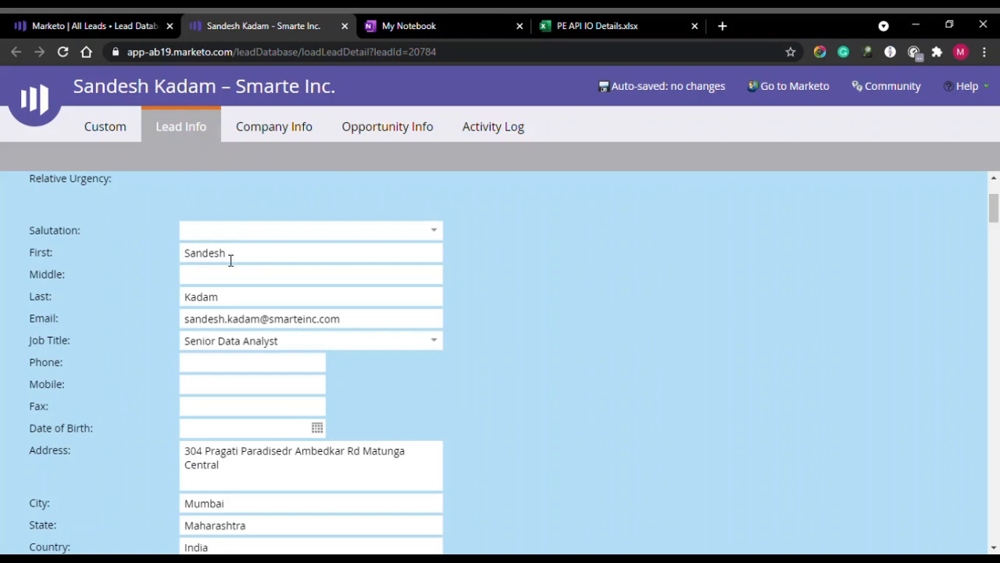
scroll(461, 376, "up", 2)
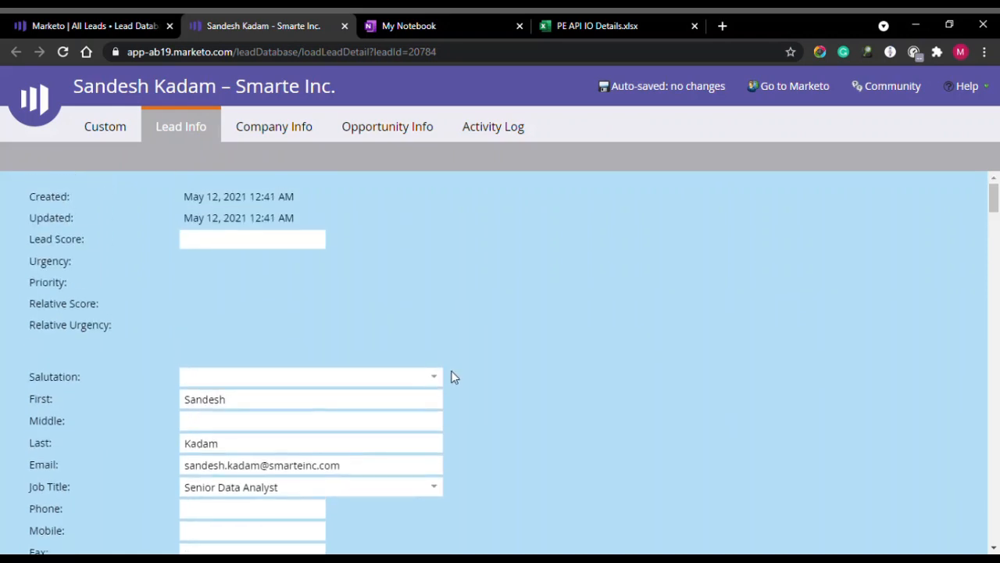
scroll(358, 336, "down", 3)
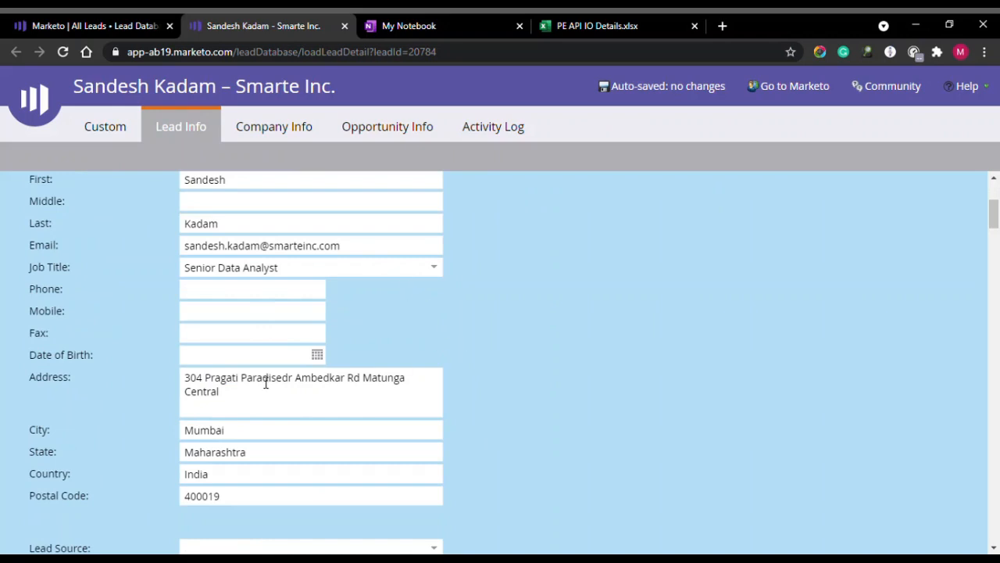
scroll(159, 382, "down", 1)
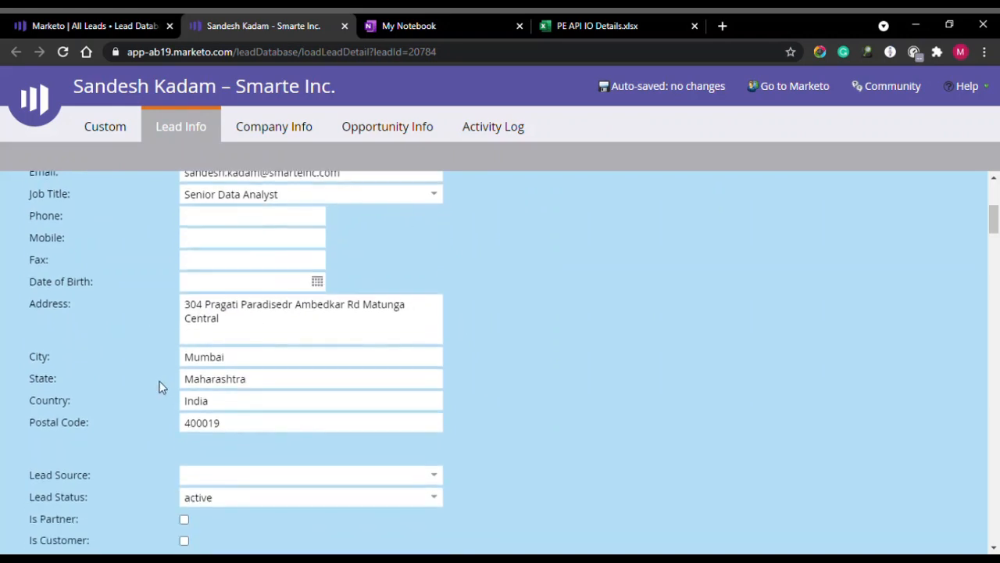
scroll(250, 383, "down", 2)
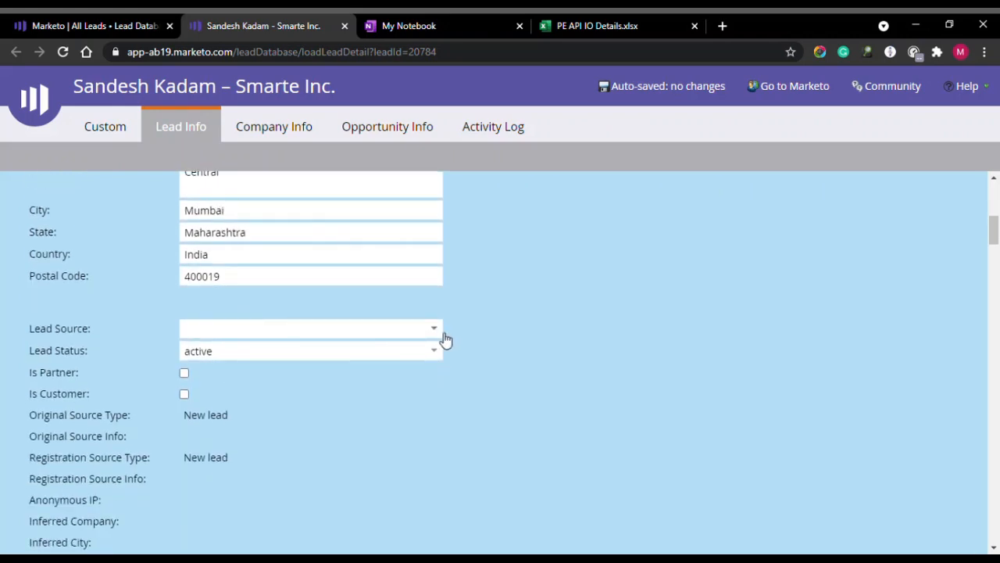
scroll(446, 318, "down", 3)
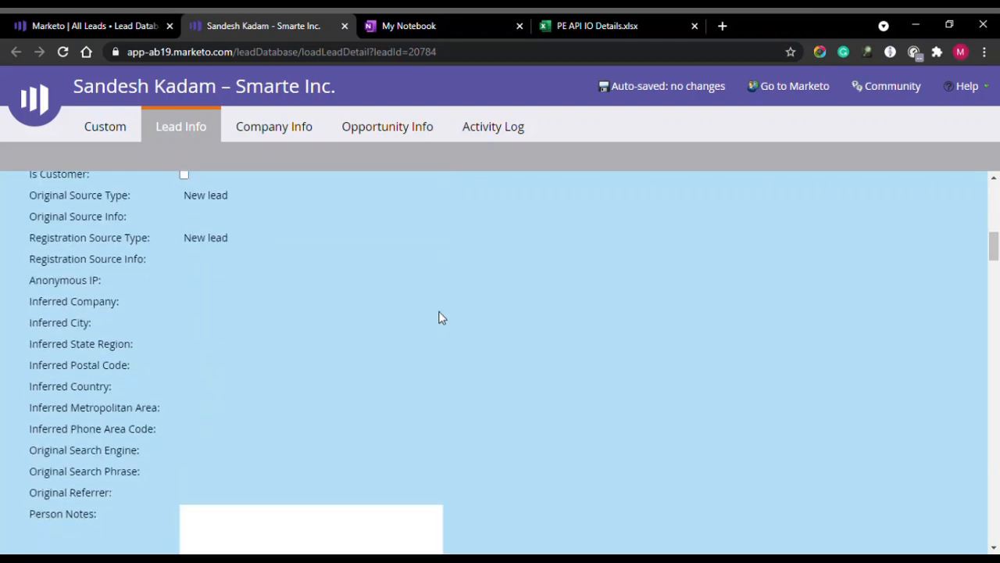
scroll(445, 241, "down", 4)
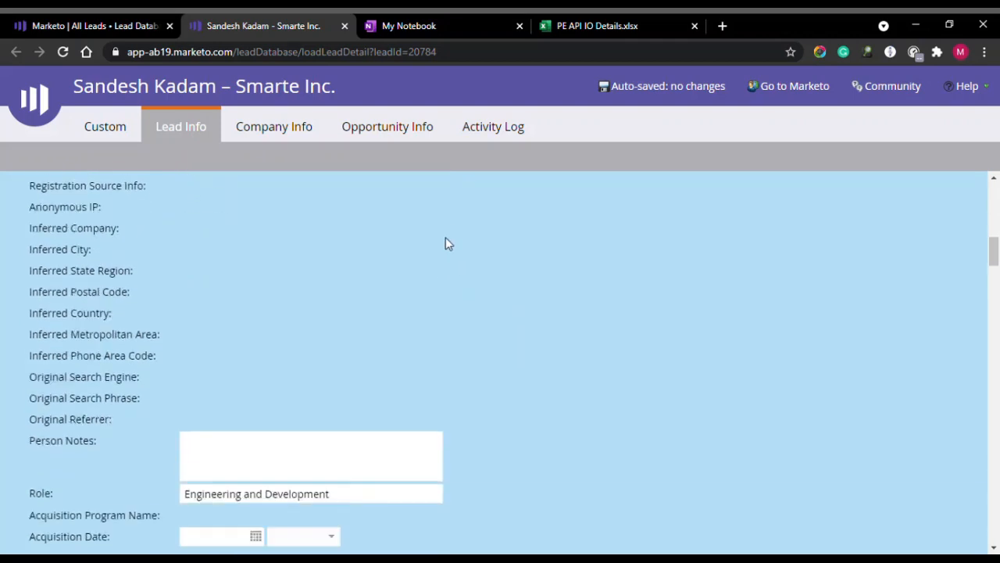
scroll(360, 328, "down", 3)
scroll(329, 351, "down", 4)
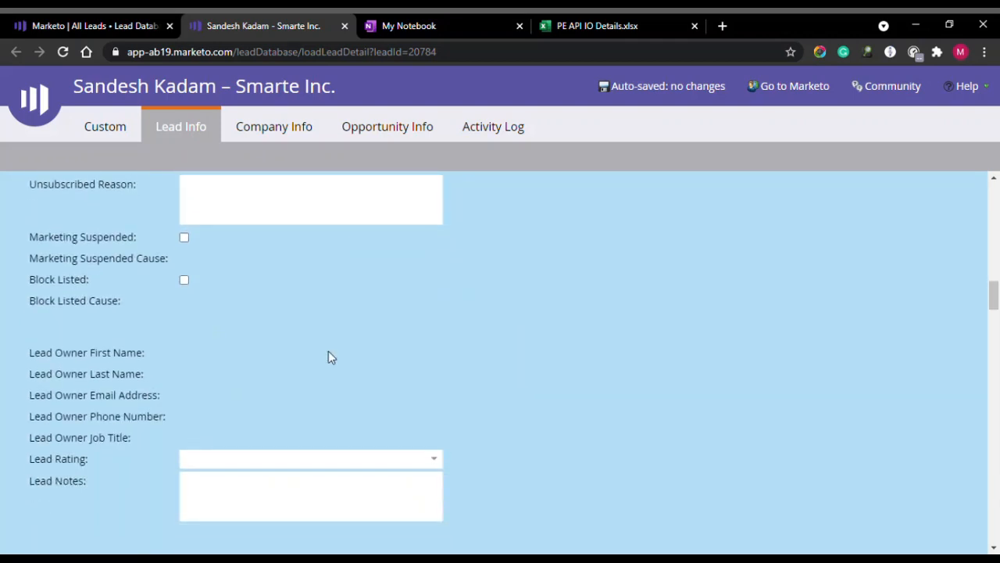
scroll(327, 346, "up", 4)
scroll(327, 345, "up", 10)
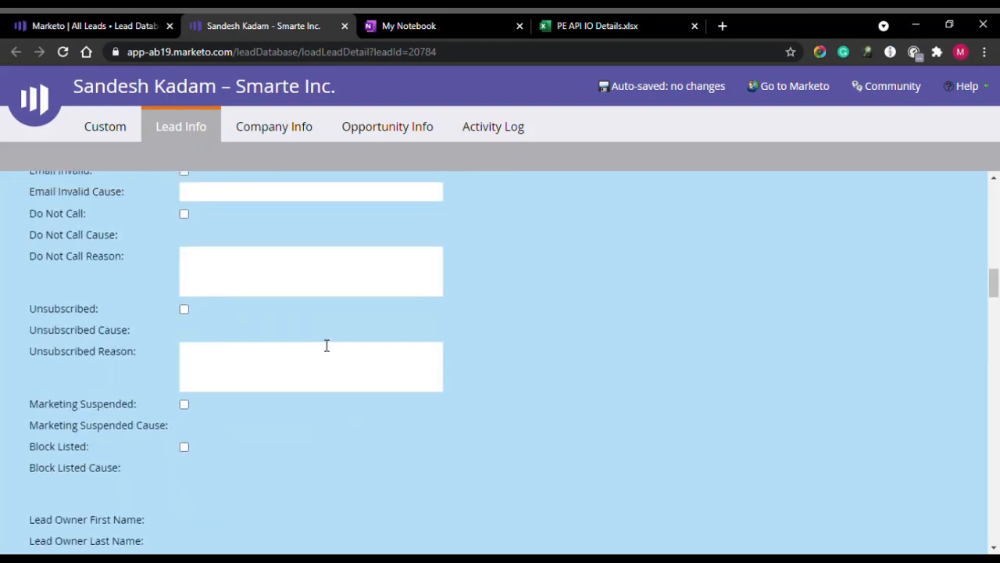